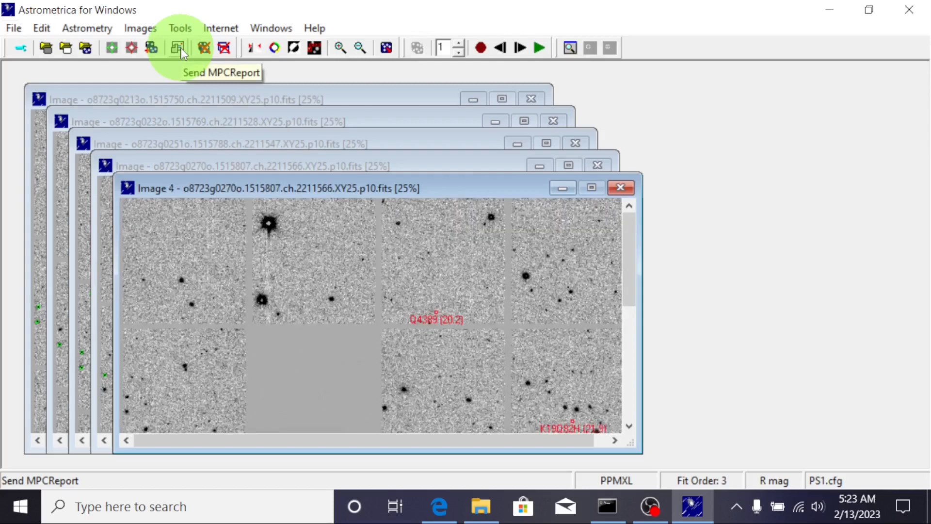
Step: Open the MPC report mail form, enlarge it to review the message, and close it without sending
left_click(178, 48)
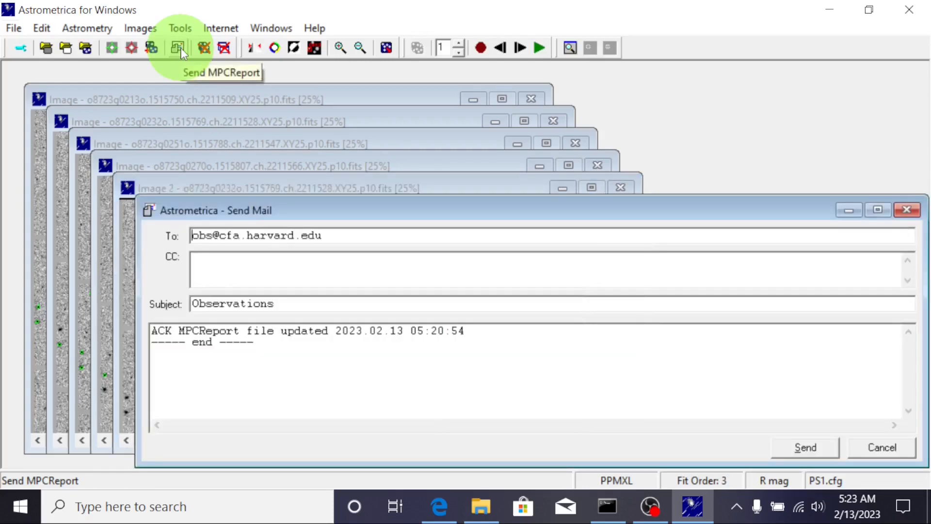
left_click(877, 211)
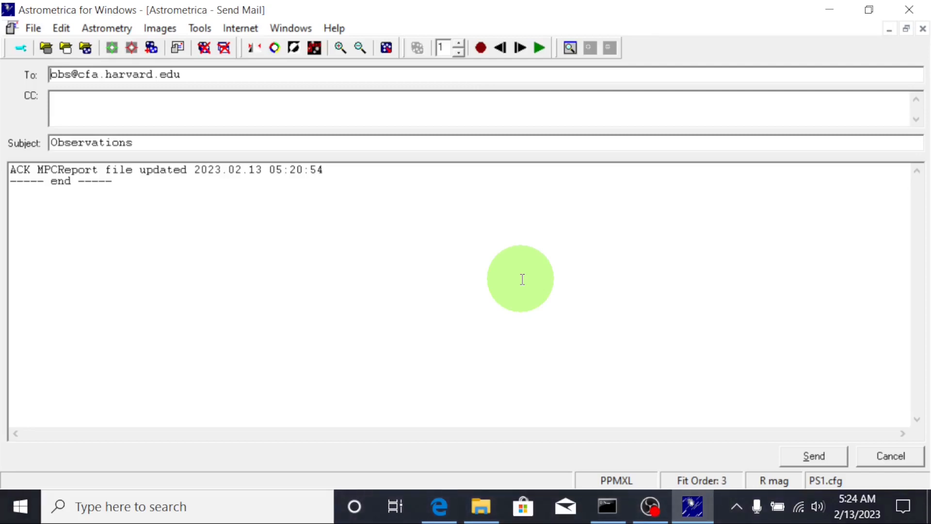
left_click(894, 455)
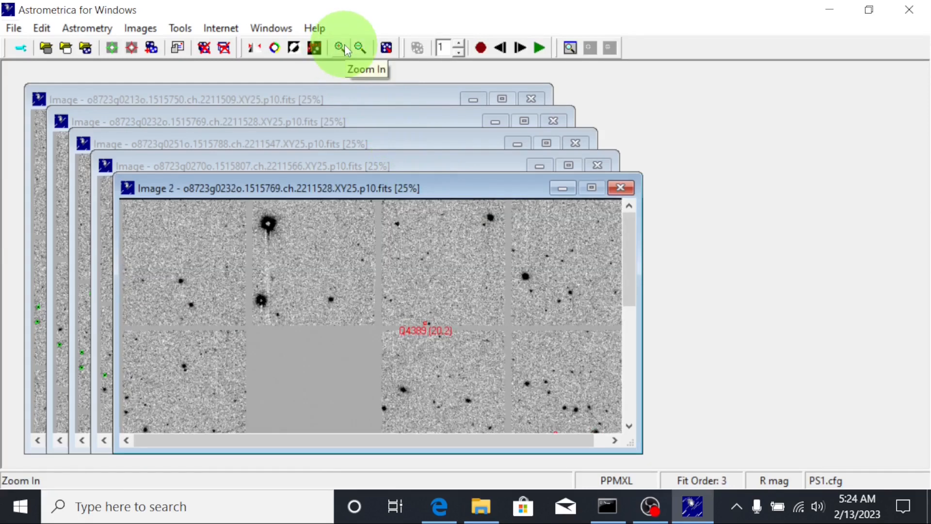
Step: Enlarge the blinking image set two zoom levels and bring the field's upper-left corner into view
left_click(344, 47)
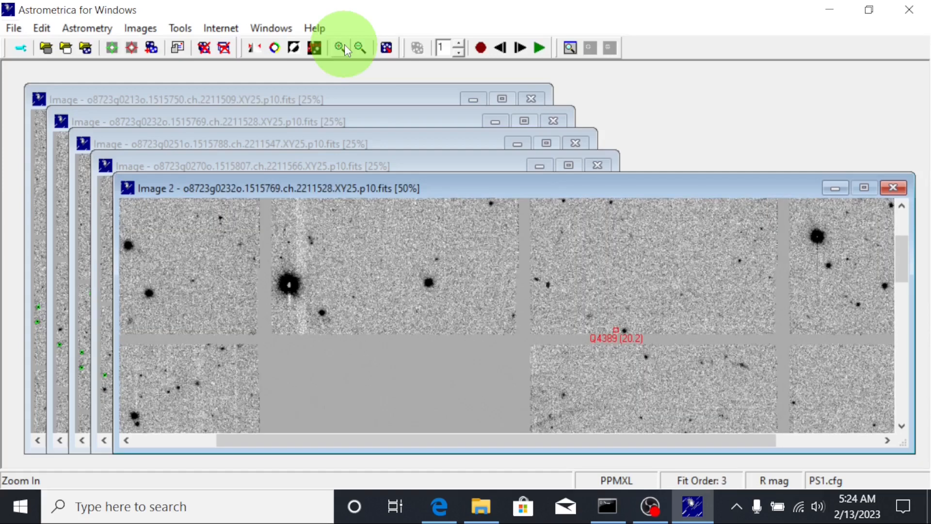
left_click(344, 45)
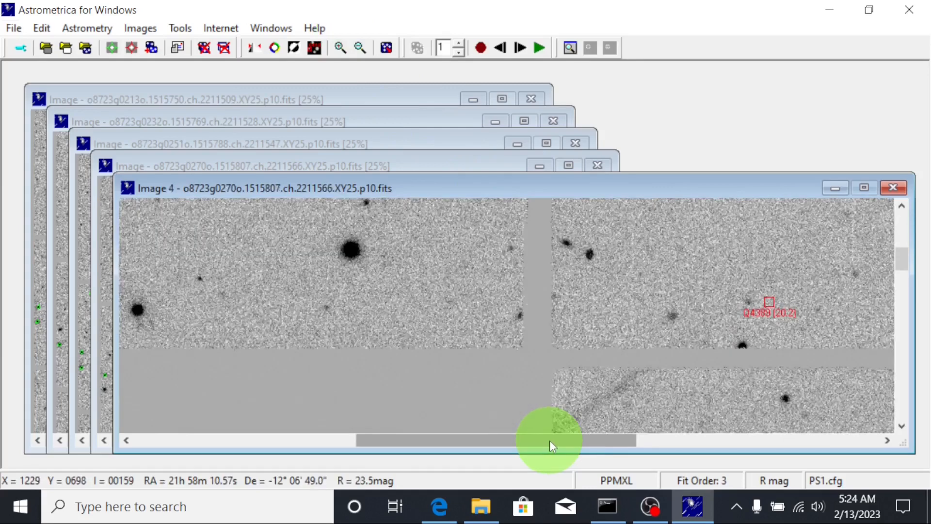
left_click_drag(549, 440, 286, 446)
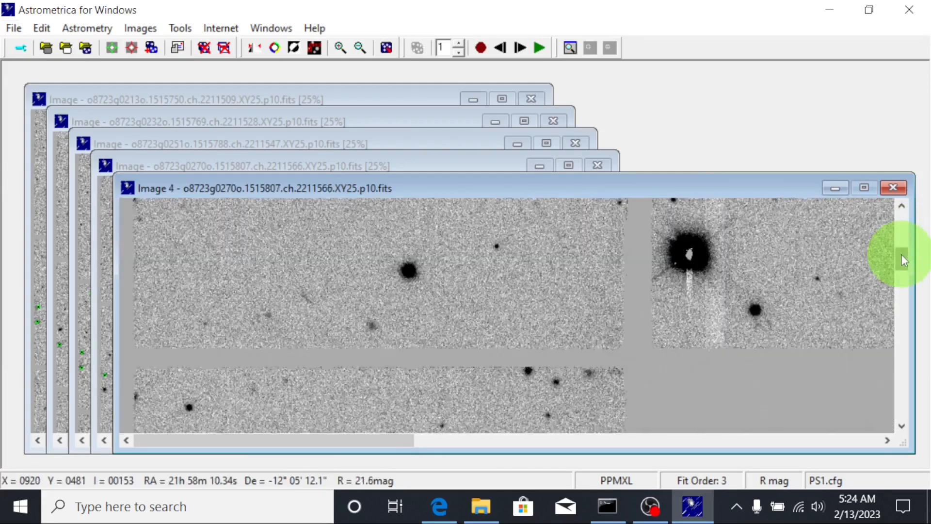
left_click_drag(901, 252, 901, 222)
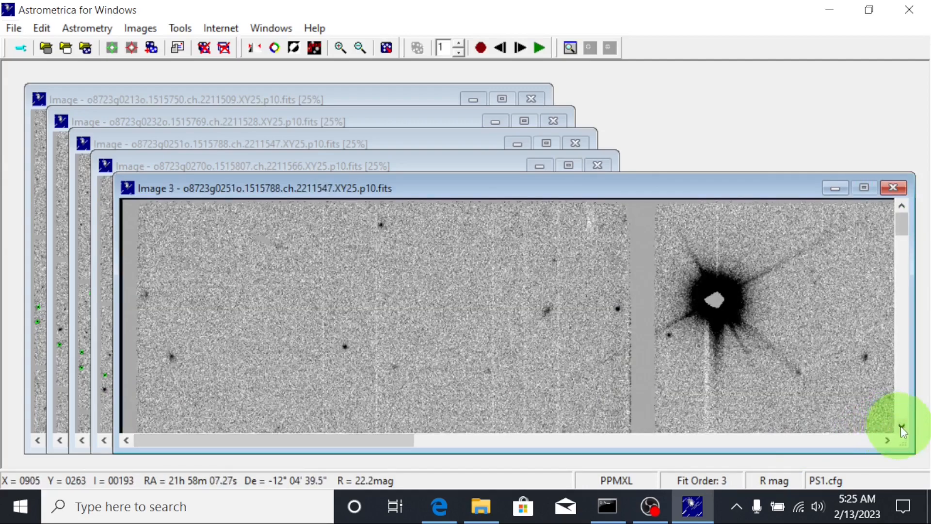
Step: Examine the blinking images for moving objects down the left edge, from the field's upper-left corner through the first row of cells
left_click(902, 426)
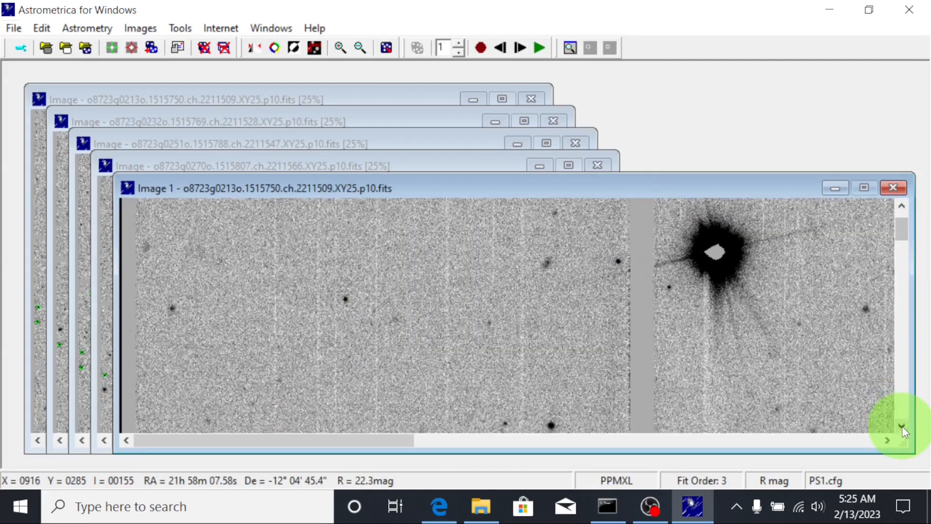
left_click(902, 426)
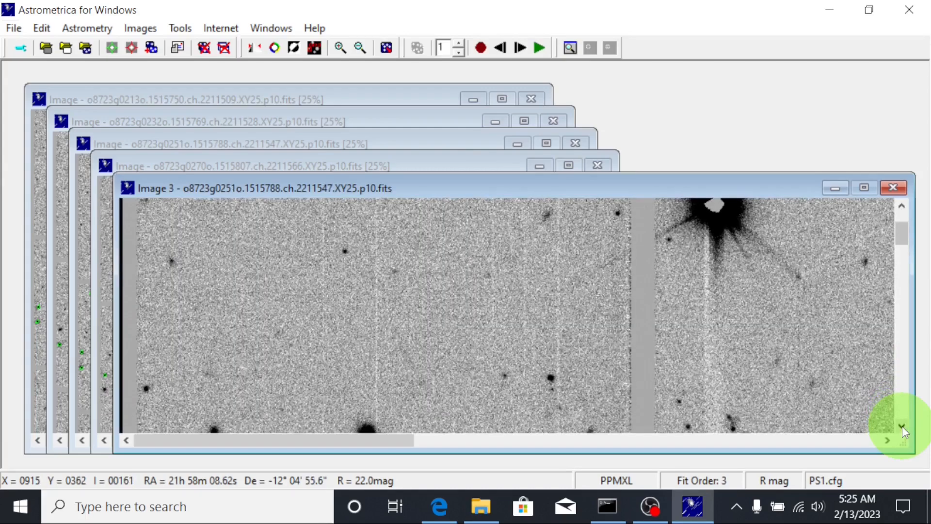
left_click(901, 425)
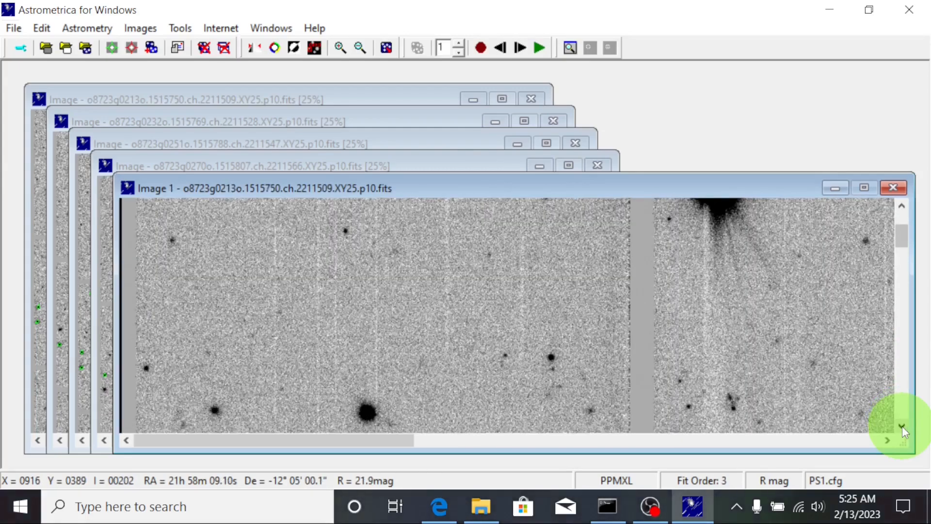
left_click(902, 425)
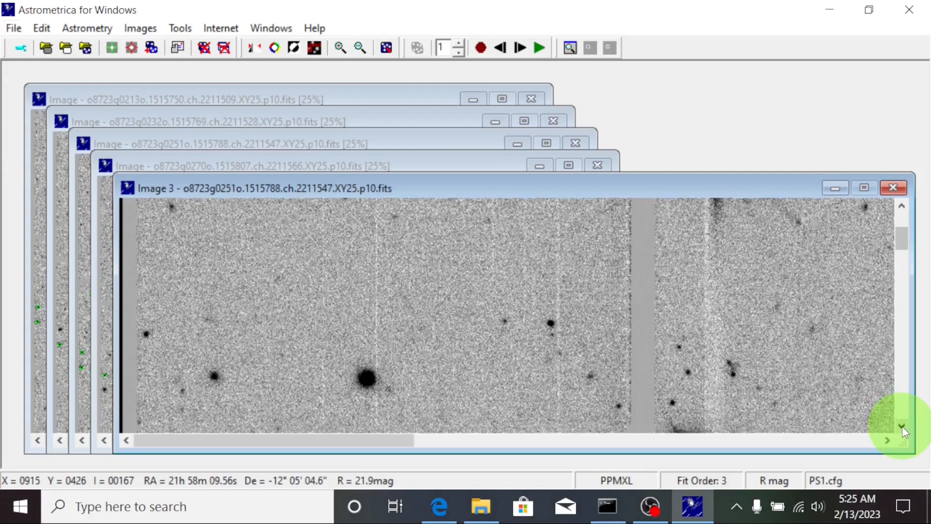
left_click(902, 426)
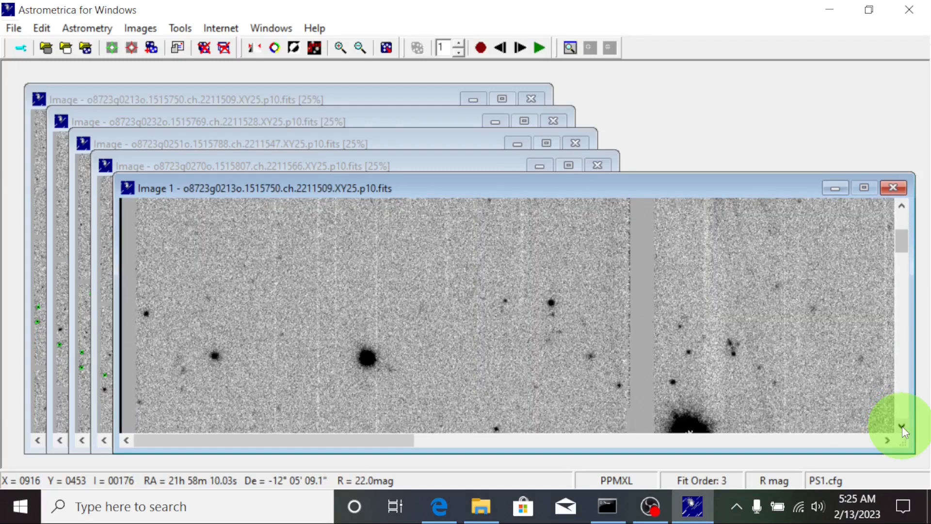
left_click(902, 426)
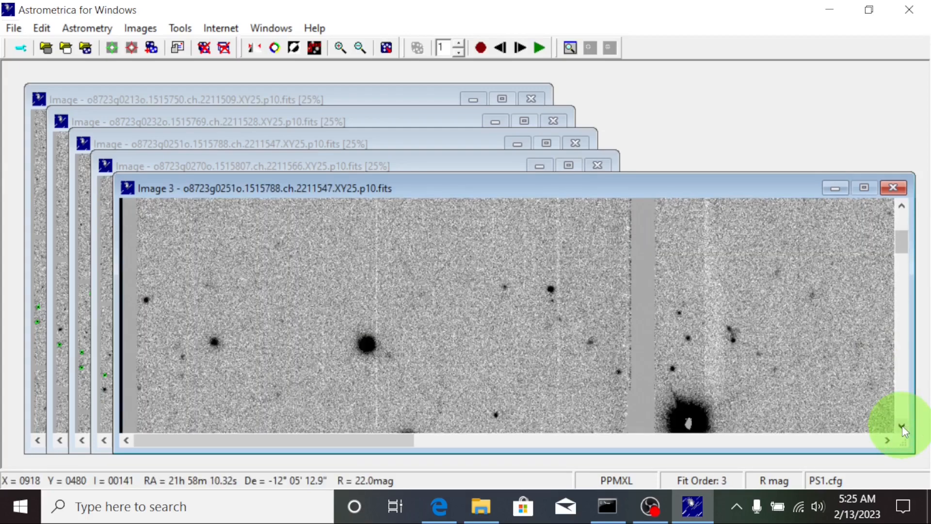
left_click(902, 426)
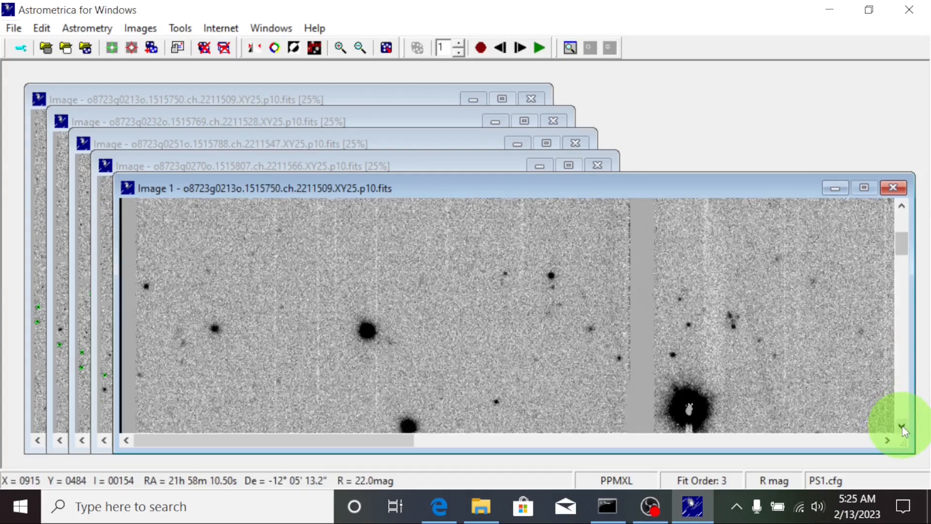
left_click(902, 426)
left_click(902, 426)
left_click(902, 425)
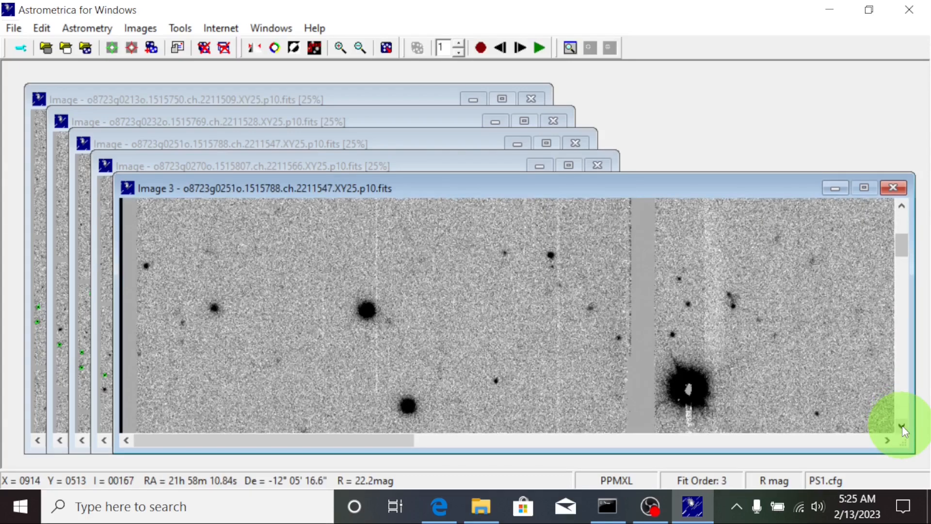
left_click(902, 426)
left_click(902, 426)
left_click(902, 425)
left_click(902, 426)
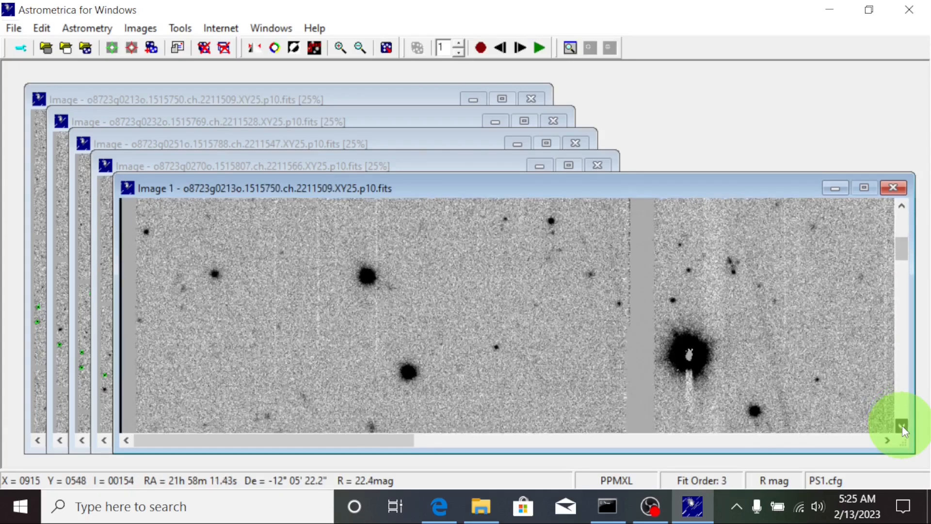
left_click(902, 426)
left_click(902, 426)
left_click(902, 426)
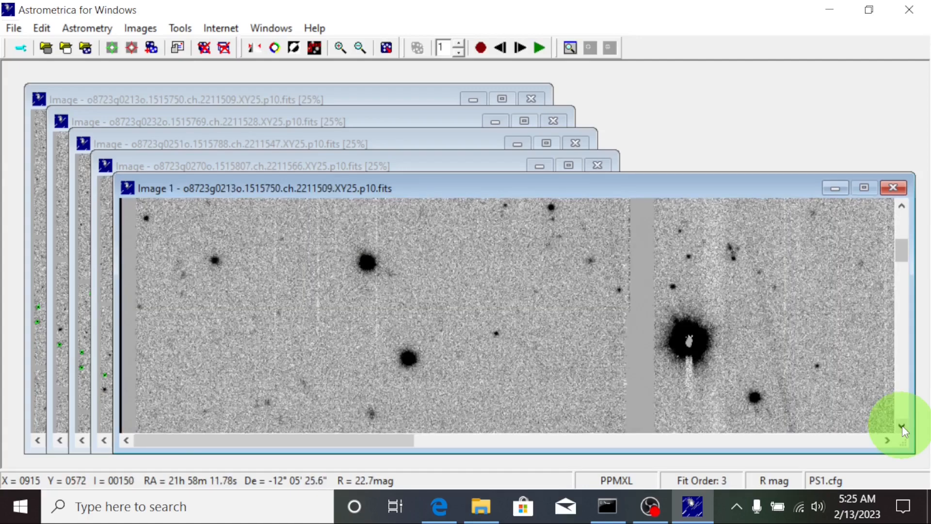
left_click(902, 426)
left_click(902, 426)
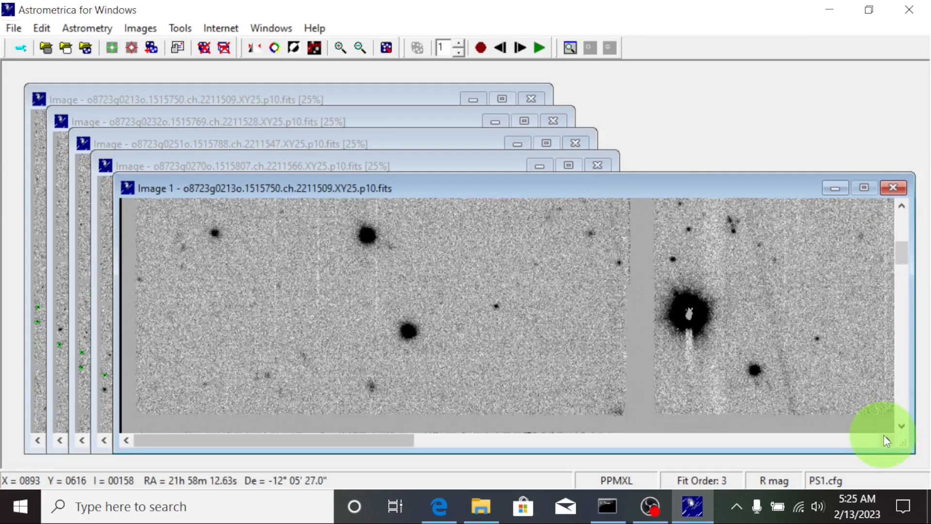
Step: Examine the neighbouring strip of the blinking images for moving objects, working right and back up to the field's upper edge
left_click(884, 440)
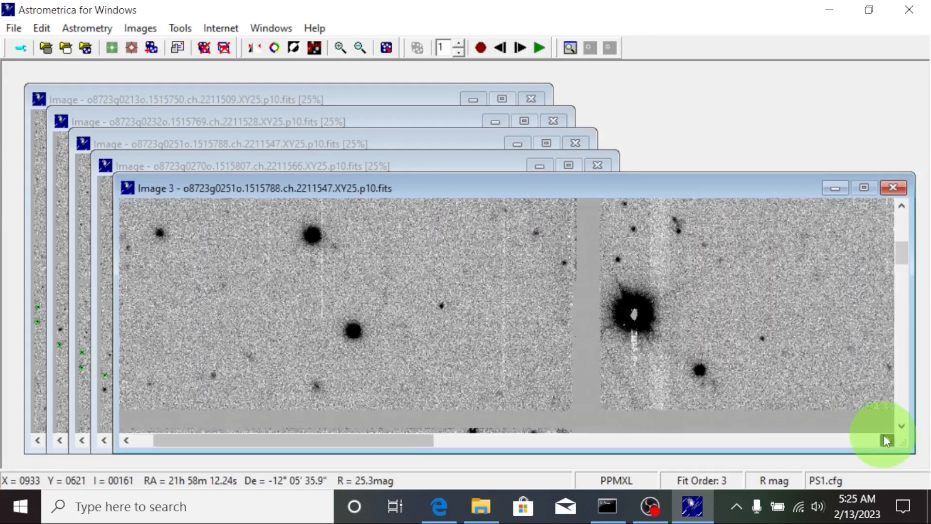
left_click_drag(884, 435, 883, 435)
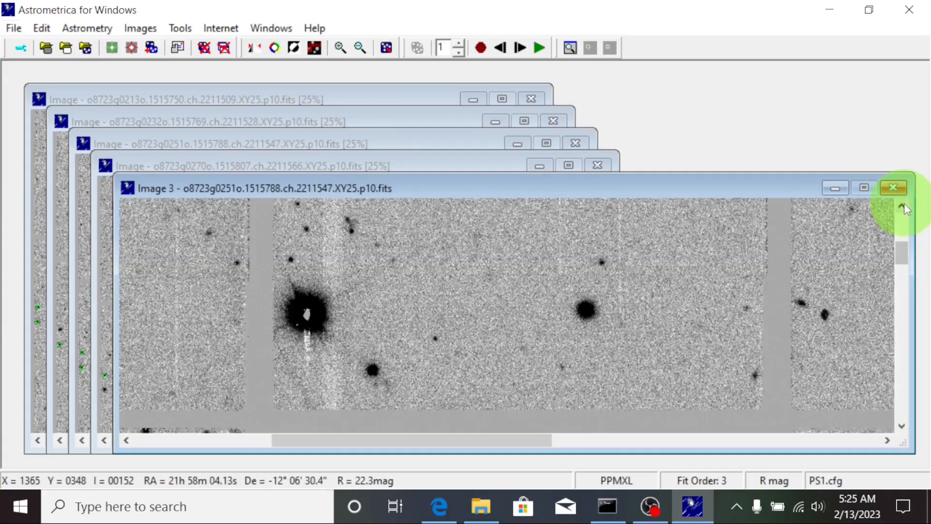
left_click_drag(904, 205, 904, 204)
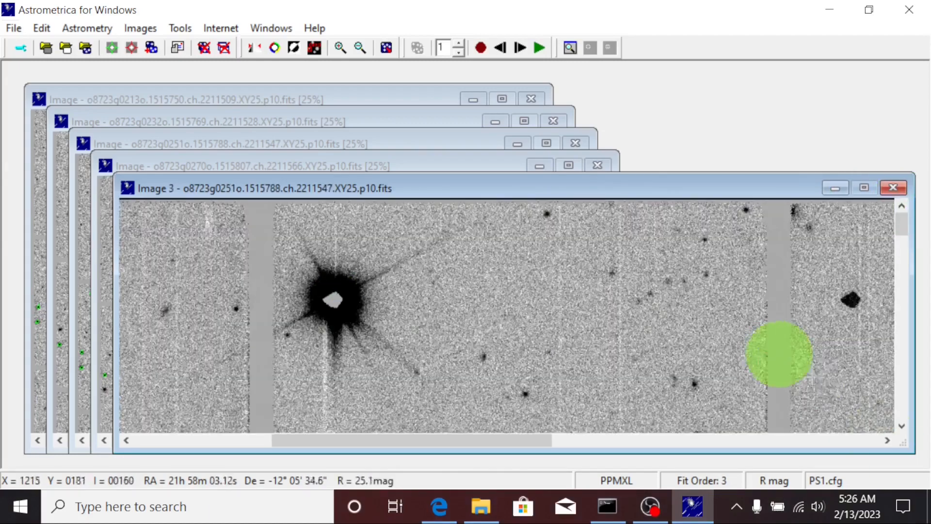
Step: Examine the blinking images for moving objects rightward along the upper edge, up to the cell beyond the diamond-shaped saturated star
left_click(889, 441)
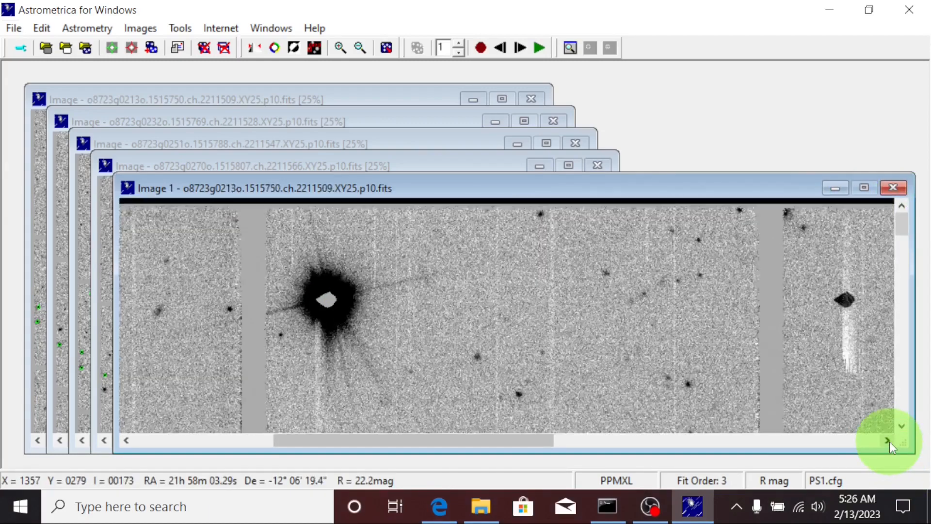
left_click(889, 442)
left_click(888, 441)
left_click(889, 441)
left_click(888, 441)
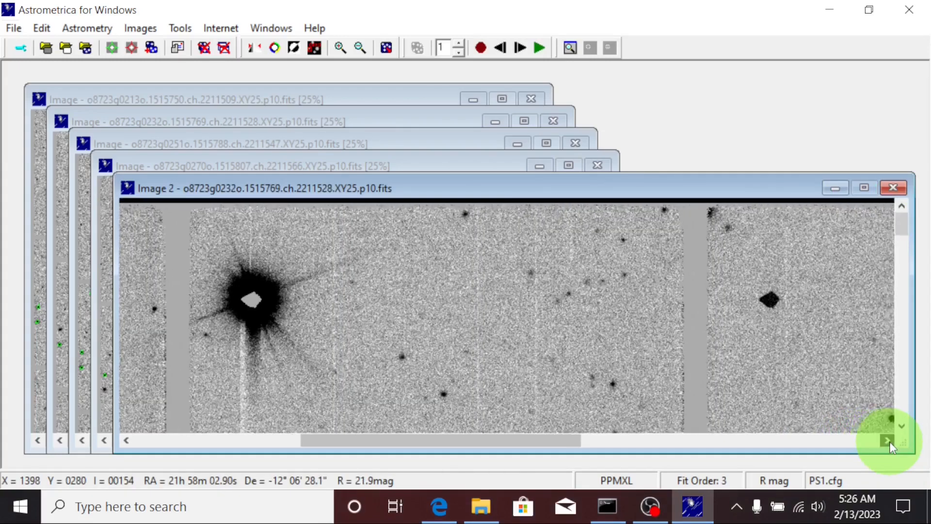
right_click(890, 445)
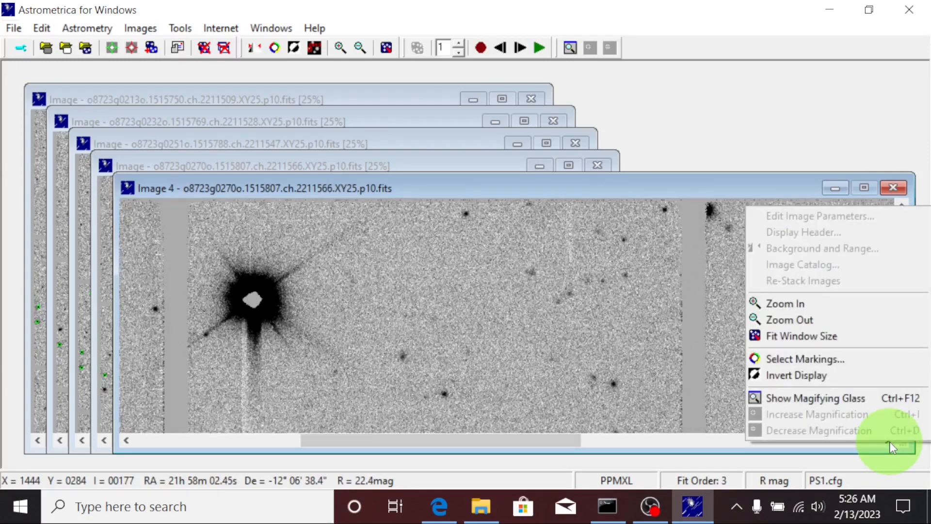
left_click(889, 442)
left_click(889, 442)
left_click(889, 442)
left_click(890, 442)
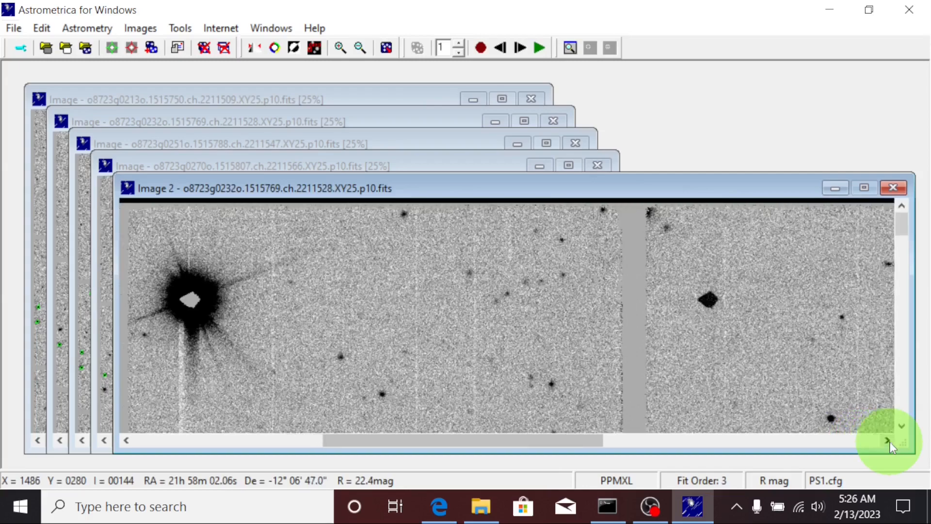
left_click(889, 441)
left_click(890, 442)
left_click(890, 441)
left_click(889, 442)
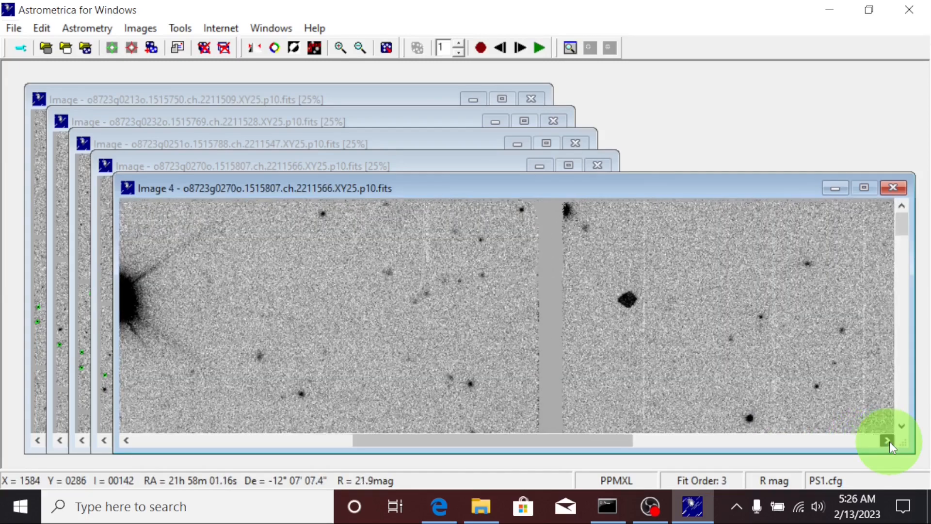
left_click(889, 442)
left_click(890, 442)
left_click(889, 442)
left_click(890, 442)
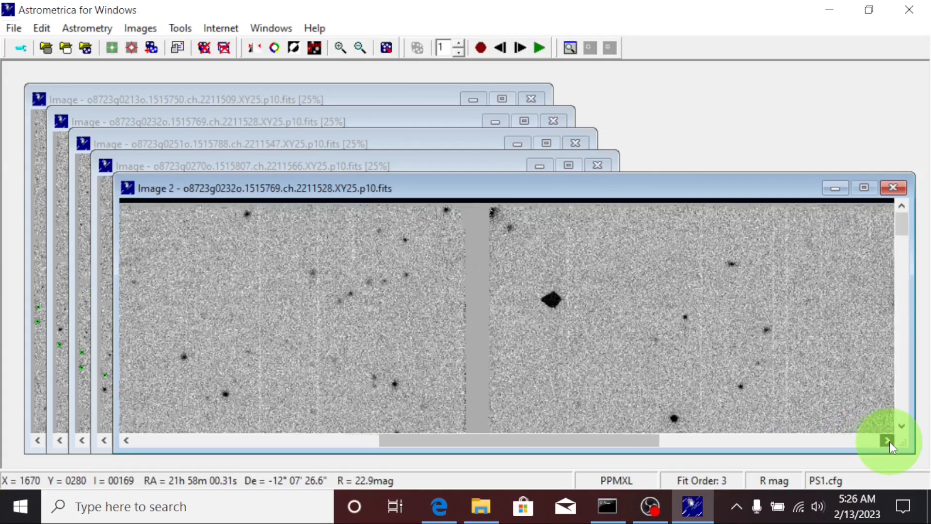
left_click(889, 442)
left_click(889, 442)
left_click(889, 441)
left_click(889, 442)
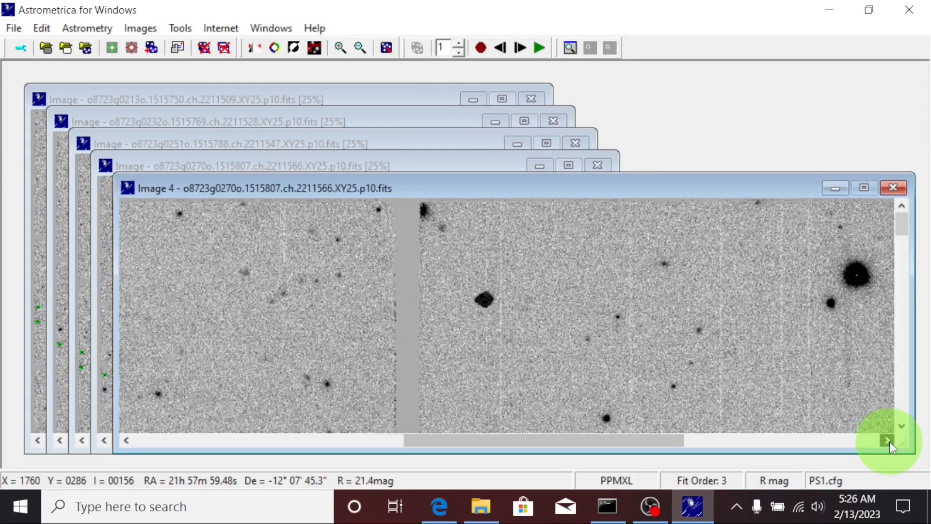
left_click(889, 442)
left_click(889, 442)
left_click(889, 442)
left_click(889, 442)
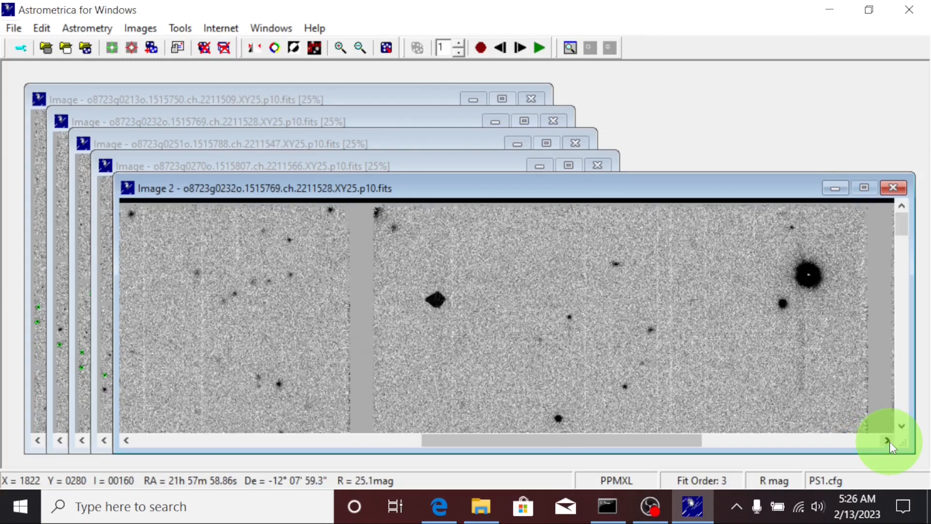
left_click(890, 442)
left_click(889, 442)
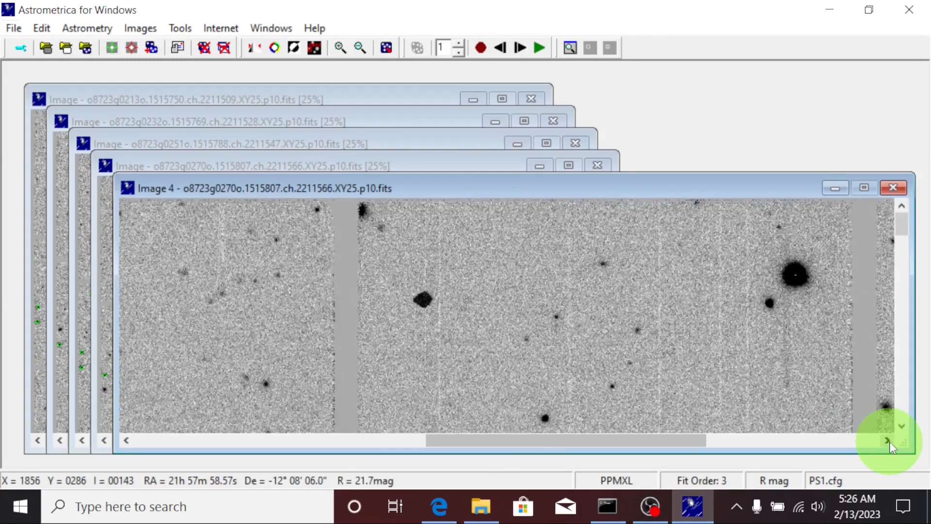
left_click(890, 442)
left_click(889, 442)
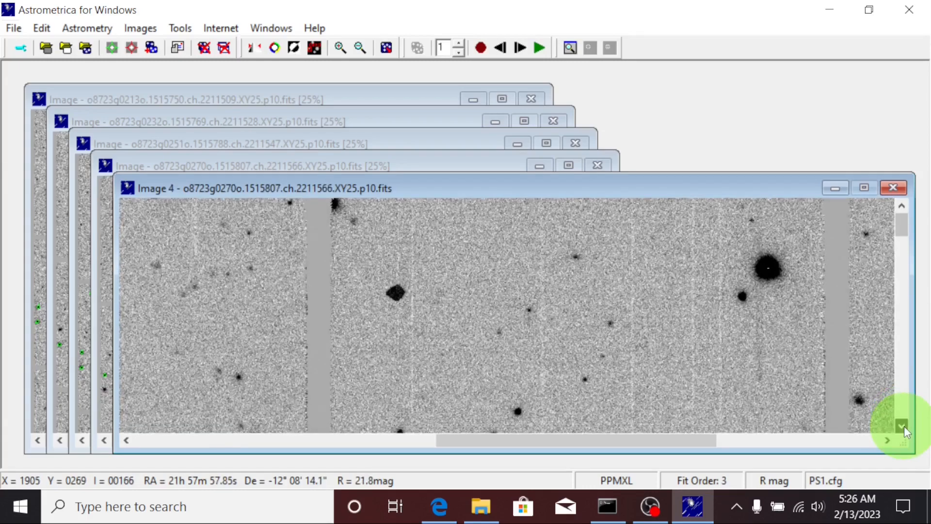
Step: Examine the blinking images for moving objects down the current strip, from near the upper edge to the end of the first row of cells
left_click(902, 426)
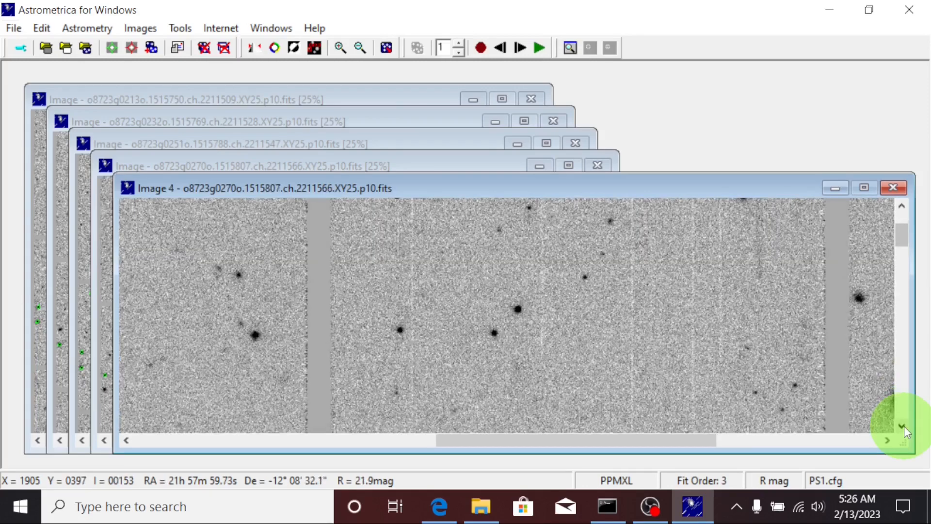
left_click(903, 425)
left_click(904, 426)
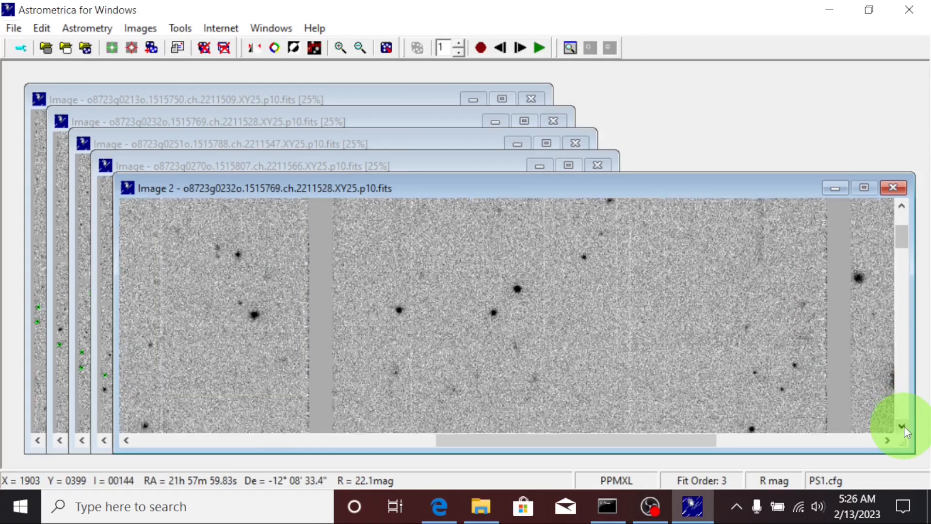
left_click(904, 426)
left_click(904, 425)
left_click(904, 426)
left_click(904, 425)
left_click(904, 426)
left_click(904, 426)
left_click(901, 426)
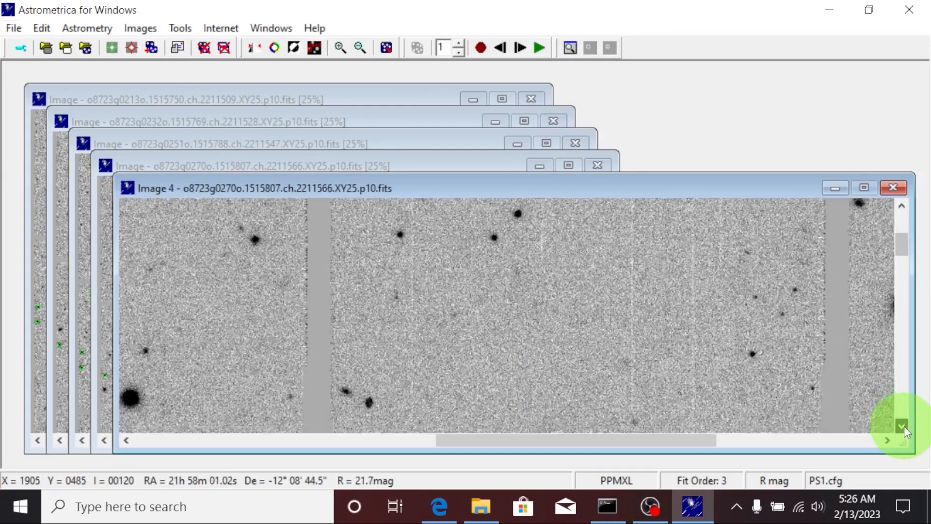
left_click(902, 425)
left_click(901, 426)
left_click(901, 426)
left_click(904, 426)
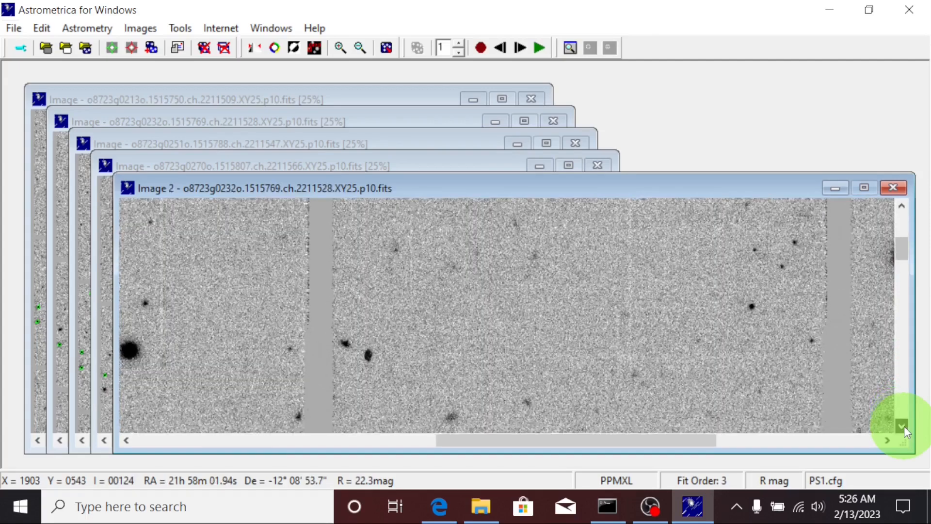
left_click(904, 426)
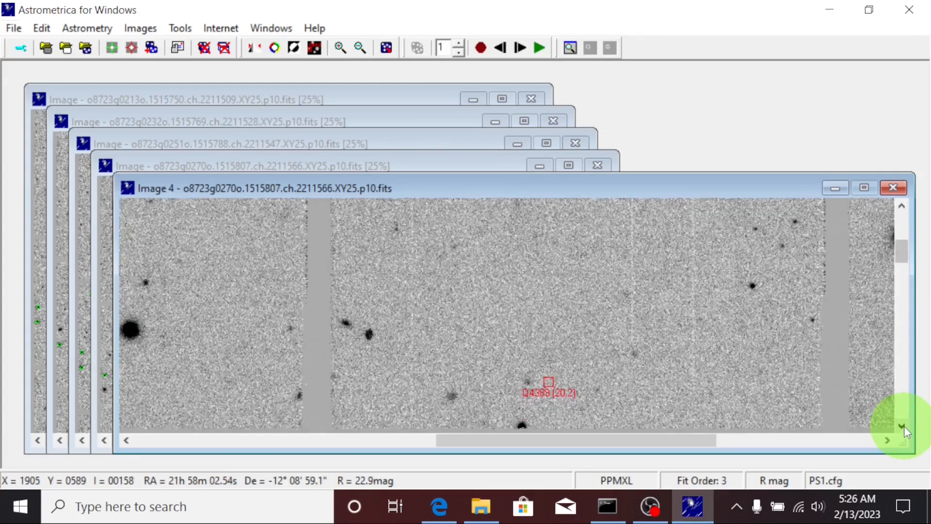
left_click(904, 426)
left_click(904, 426)
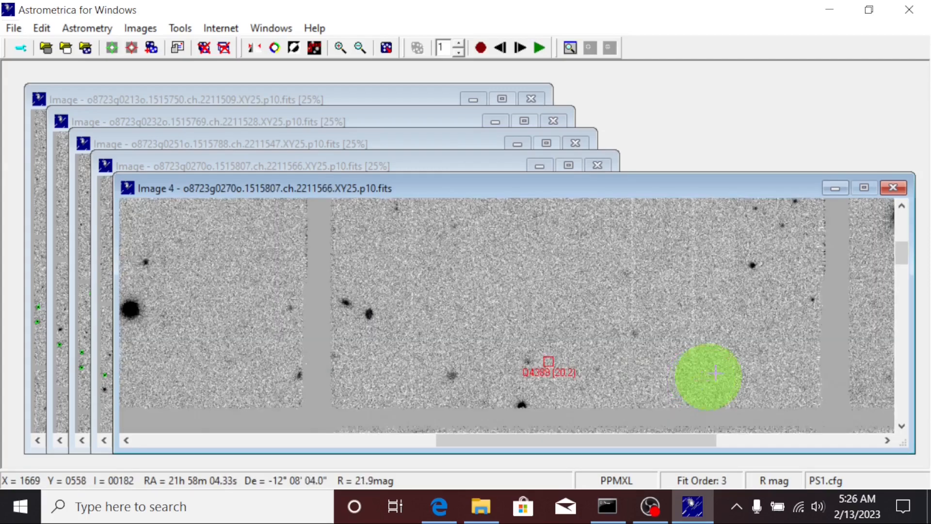
Step: Examine the blinking images for moving objects along the bottom of the first row of cells, working rightward to the field's right edge
left_click(890, 440)
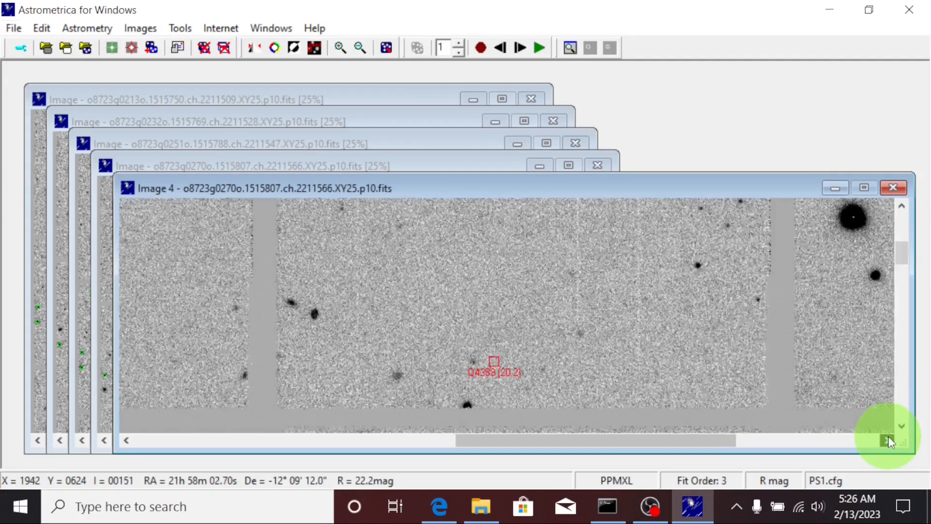
left_click(890, 440)
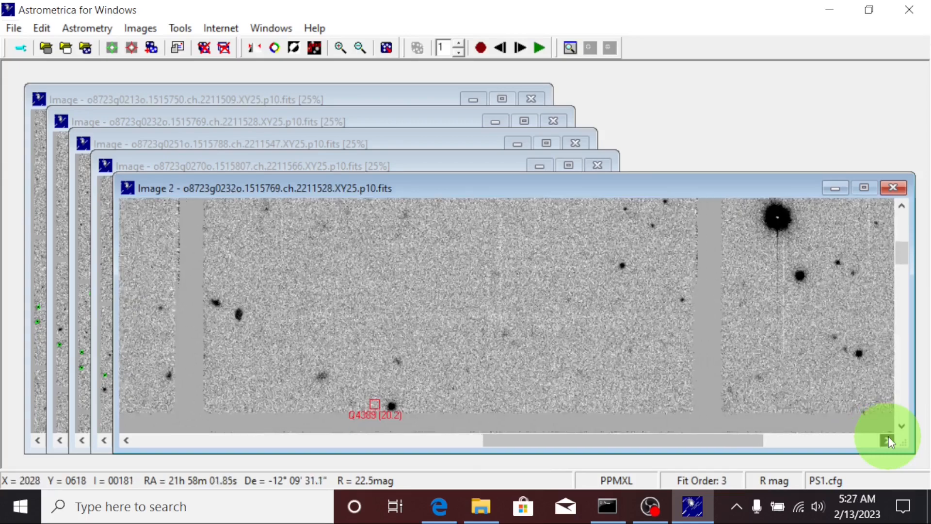
left_click(890, 440)
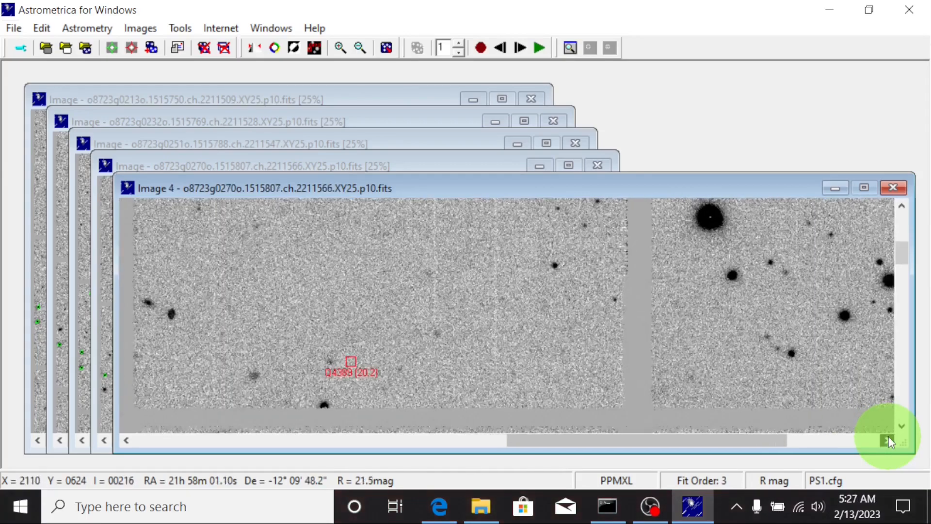
left_click(890, 440)
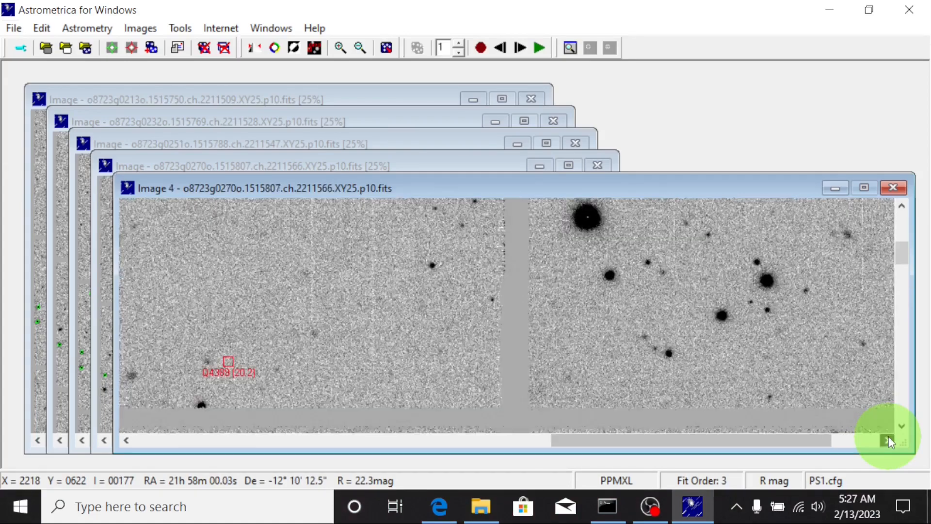
left_click(890, 440)
left_click(890, 441)
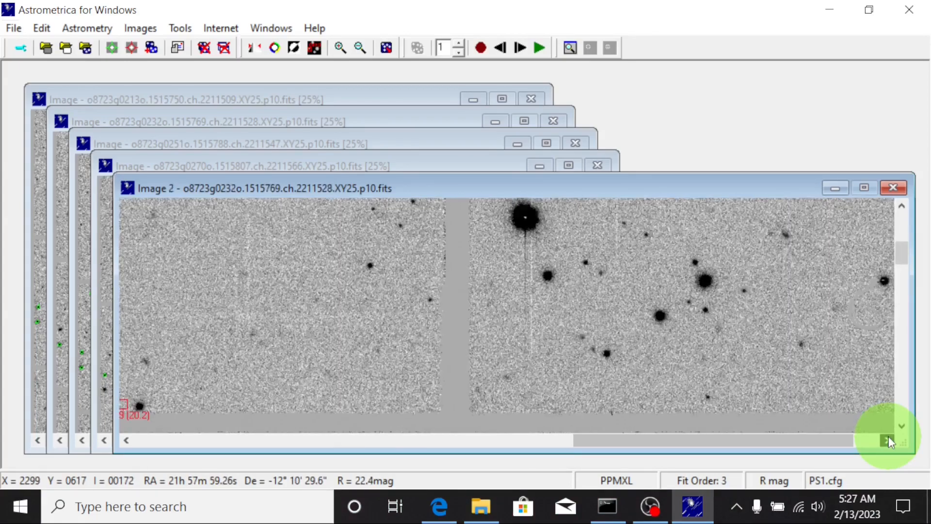
left_click(890, 440)
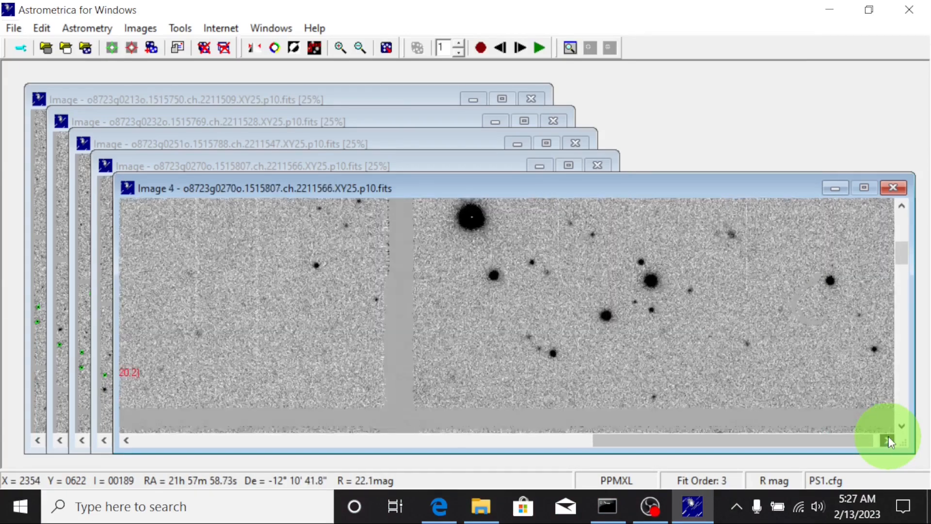
left_click(890, 440)
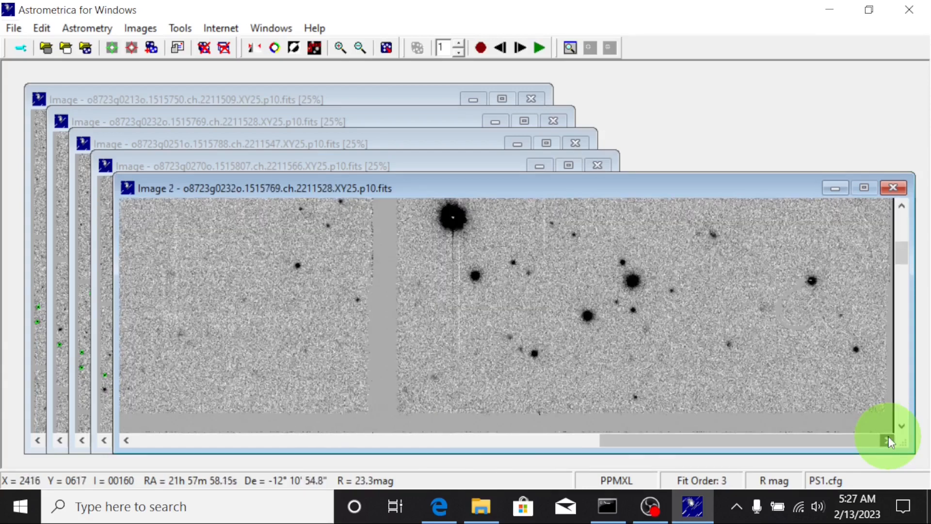
left_click(901, 206)
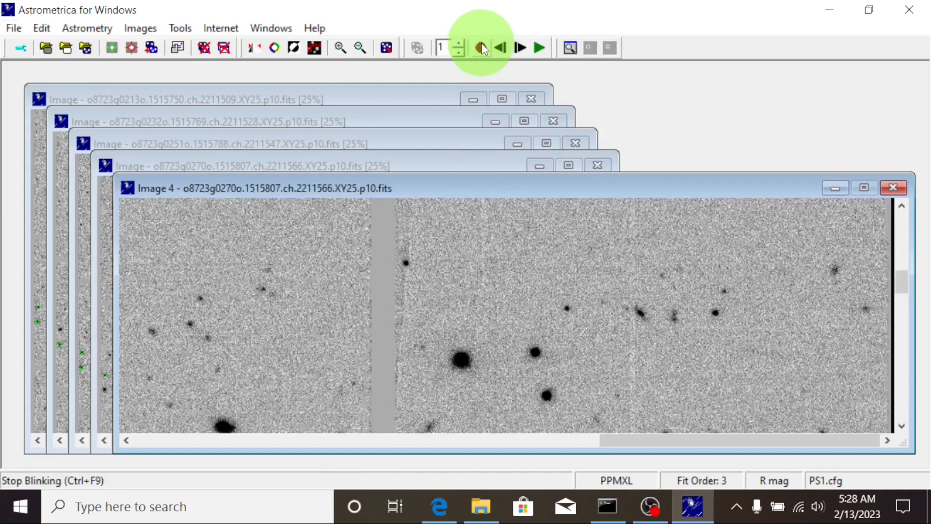
Step: Stop the blinking and step through the four images one at a time, ending on Image 1, to follow the moving object
left_click(537, 48)
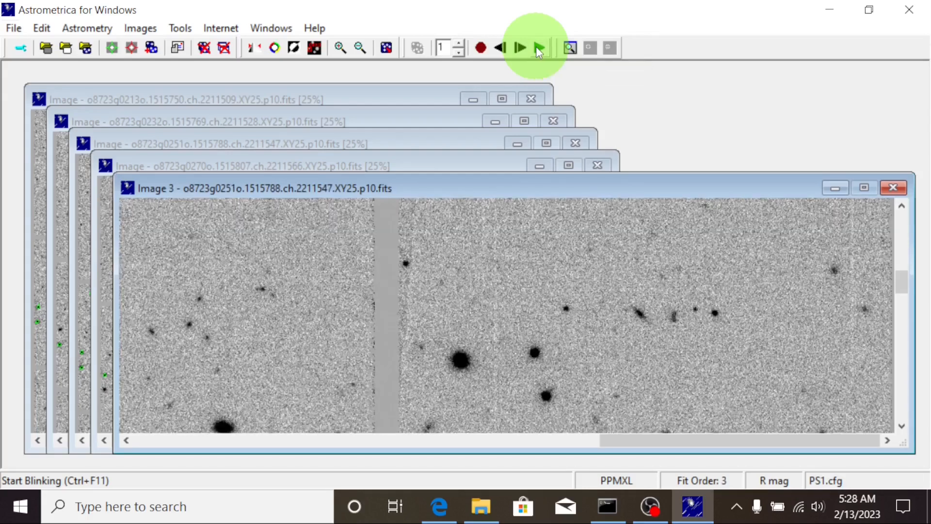
left_click(481, 48)
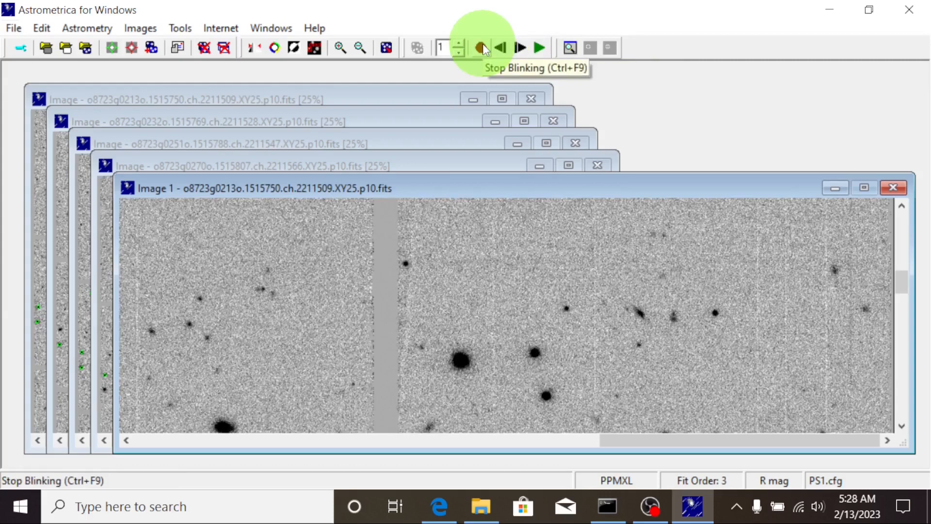
left_click(519, 48)
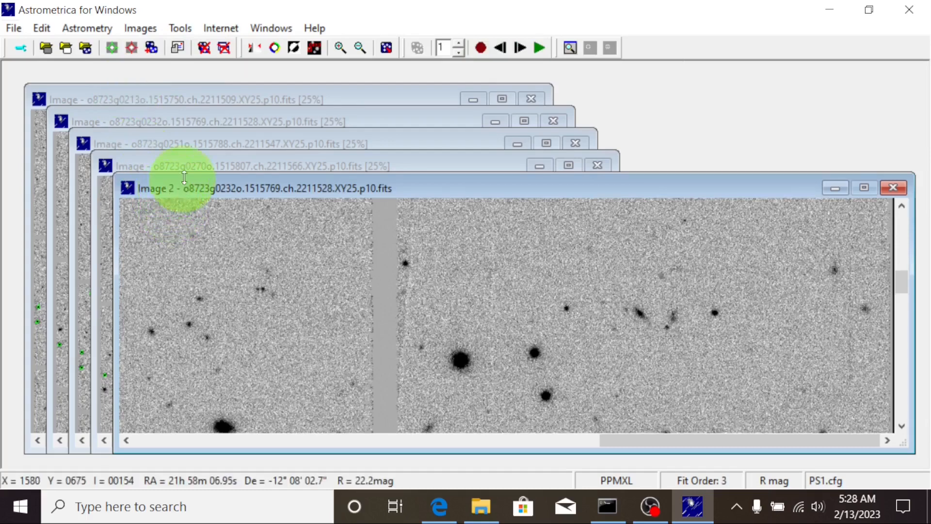
left_click(520, 48)
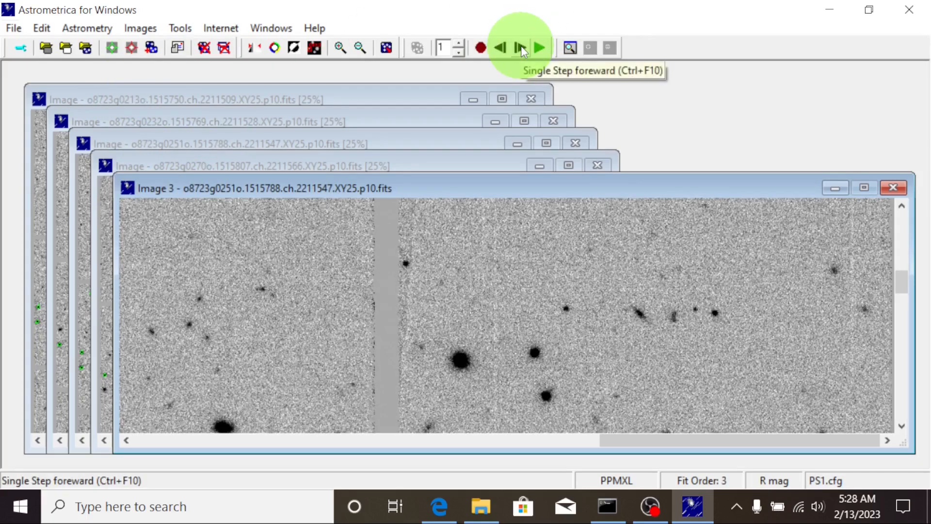
left_click(521, 48)
left_click(522, 49)
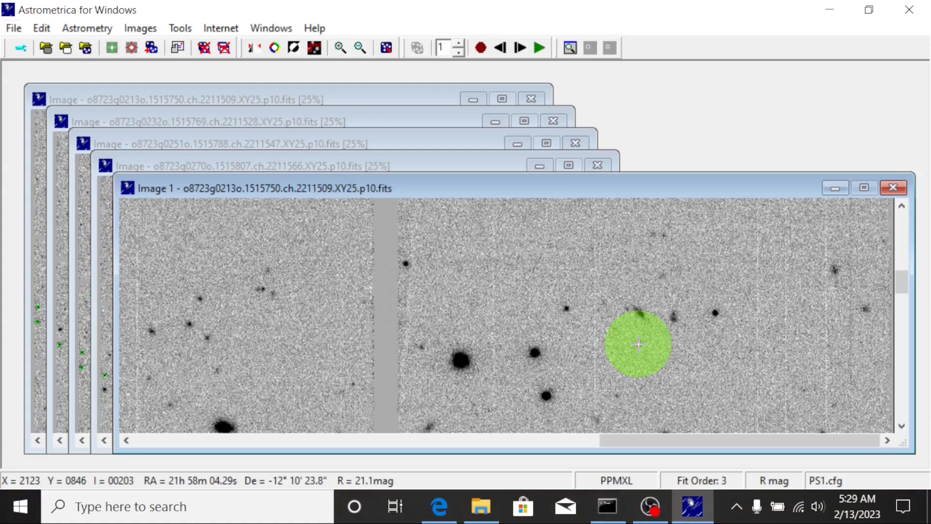
Step: Measure the moving object just below the elongated galaxy in Image 1 and assign it the known-object match 2019 QH82
left_click(639, 345)
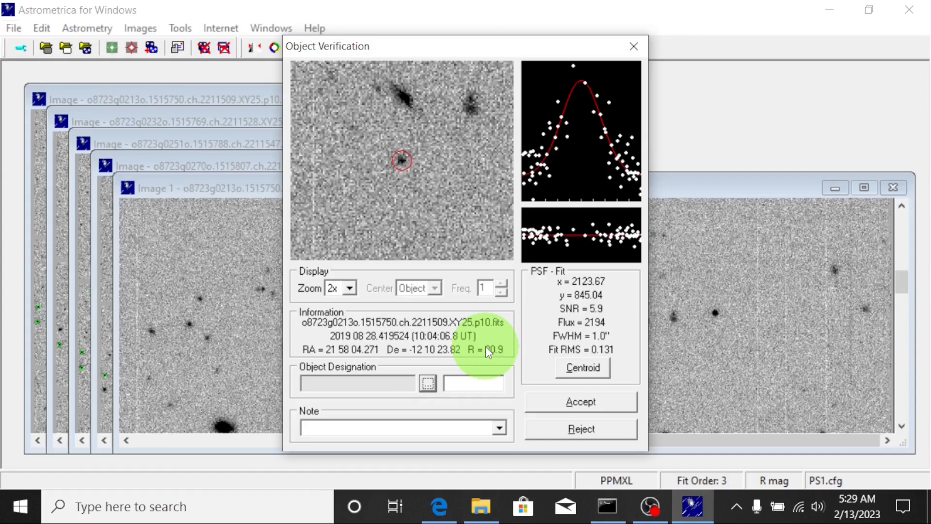
left_click(427, 384)
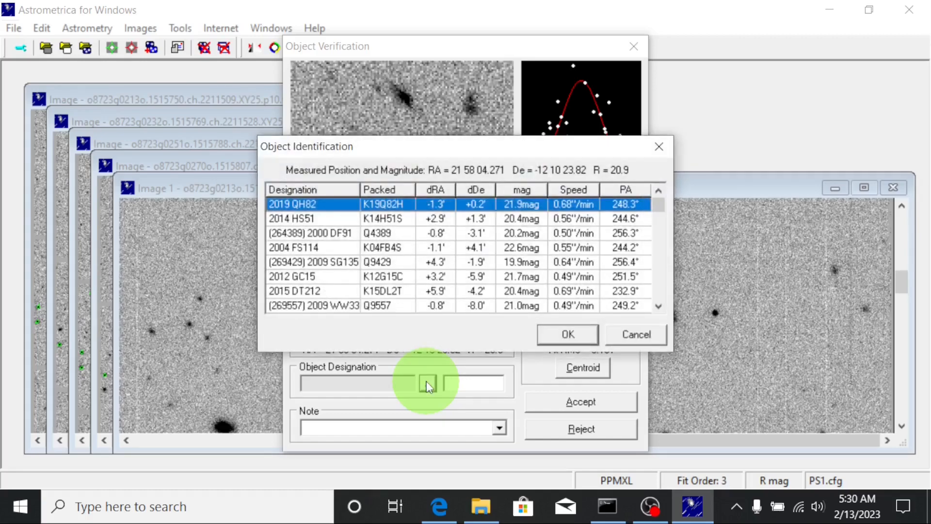
left_click(567, 334)
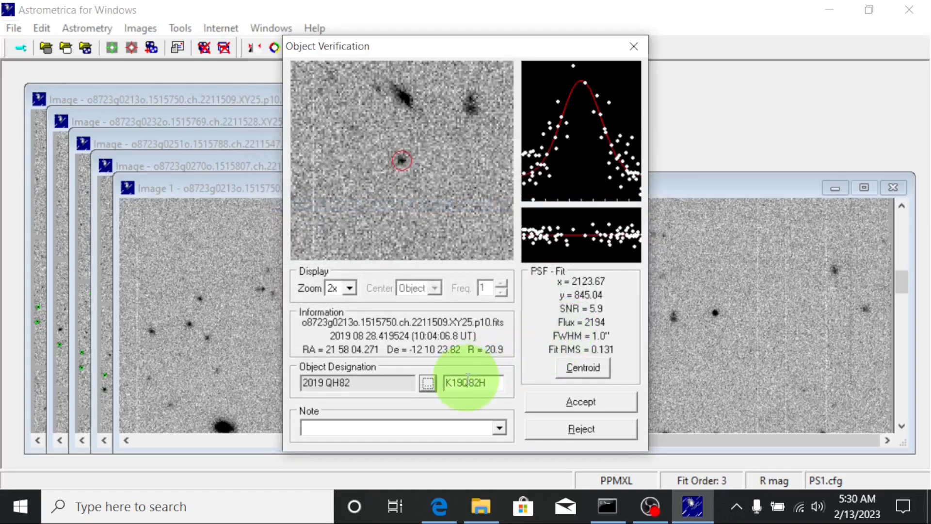
Step: Replace the Image 1 object's packed designation with TNG0001 and accept the measurement
double_click(467, 377)
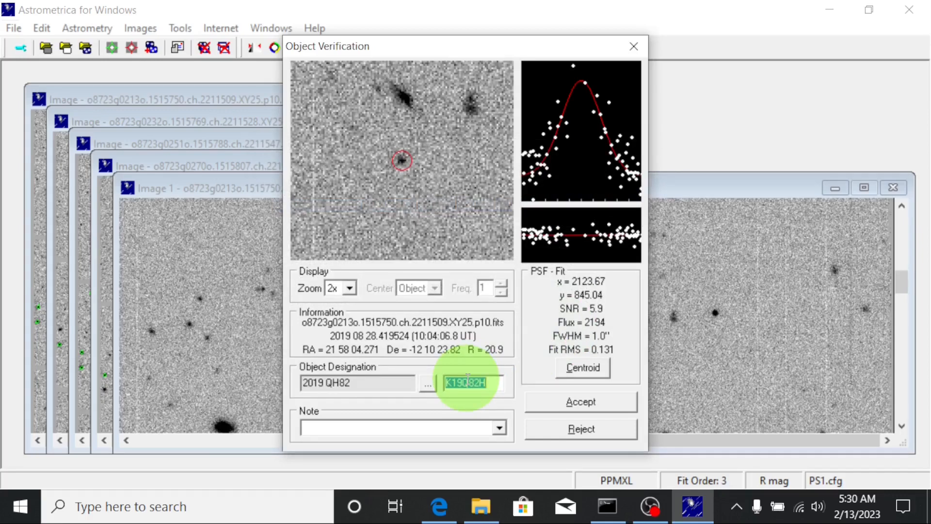
key("BackSpace")
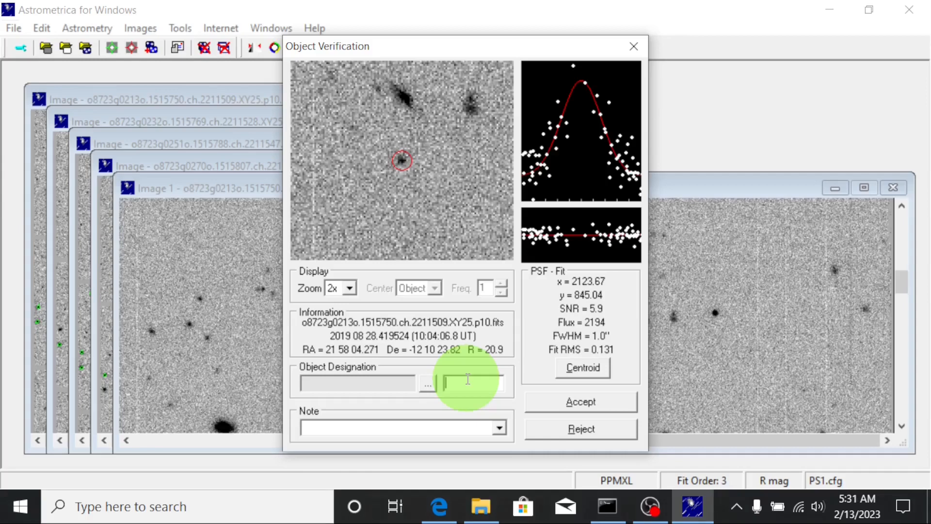
type("tng")
key("BackSpace")
key("BackSpace")
key("BackSpace")
type("TNG")
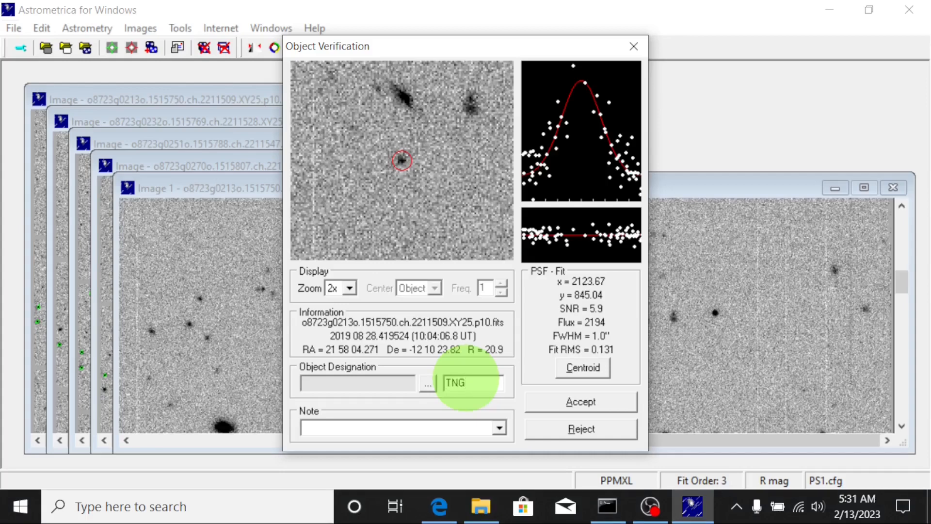
type("0001")
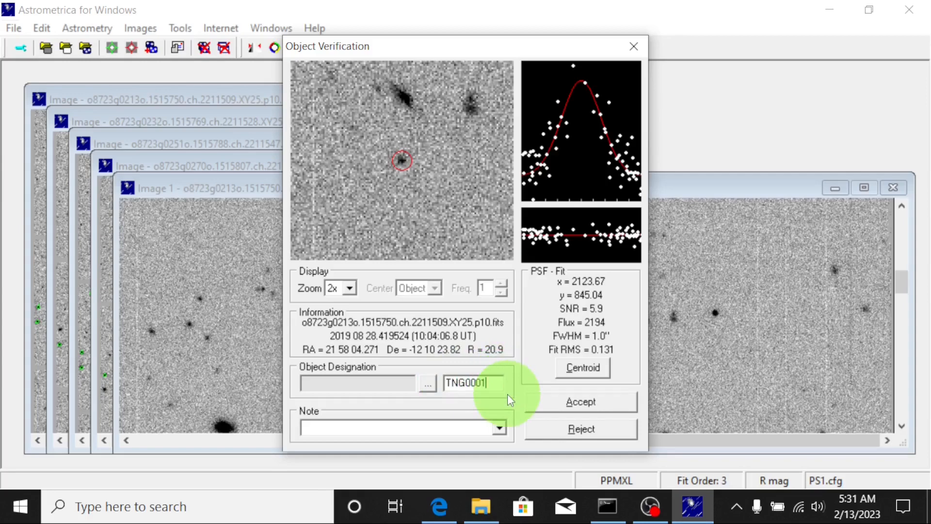
left_click(557, 401)
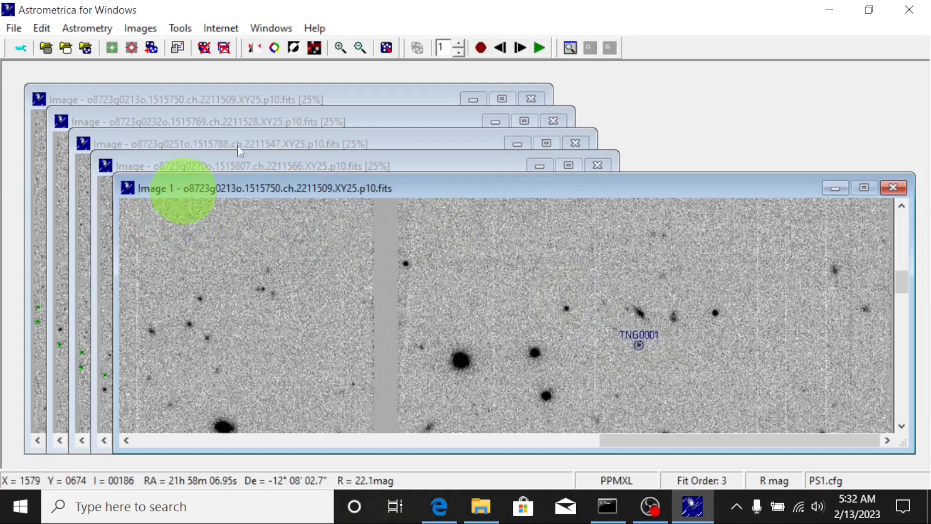
Step: Advance to Image 2, measure the same moving object beside the faint elongated source, and assign it the match 2019 QH82
left_click(518, 49)
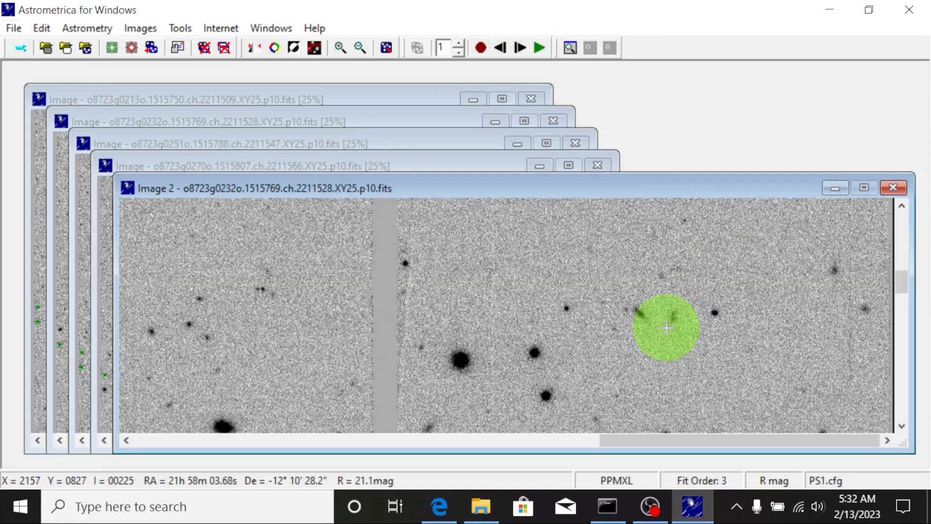
left_click(665, 328)
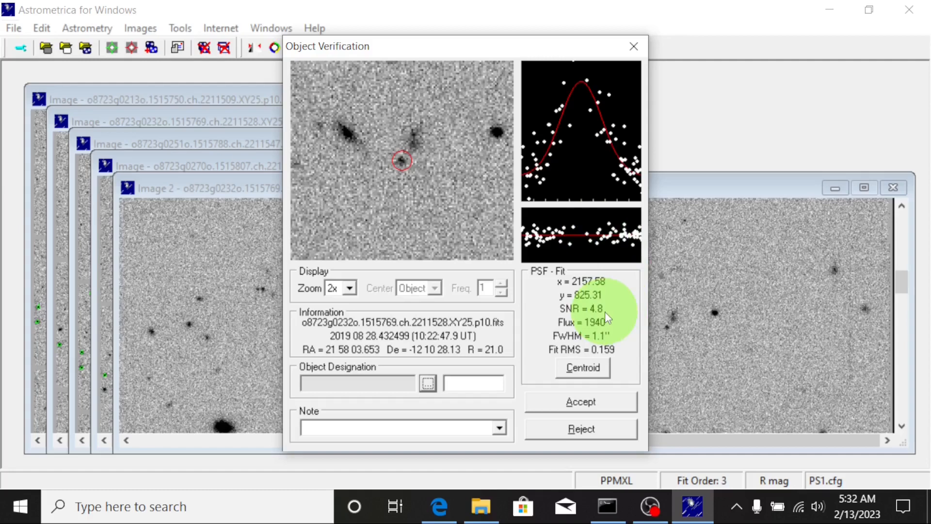
left_click(428, 385)
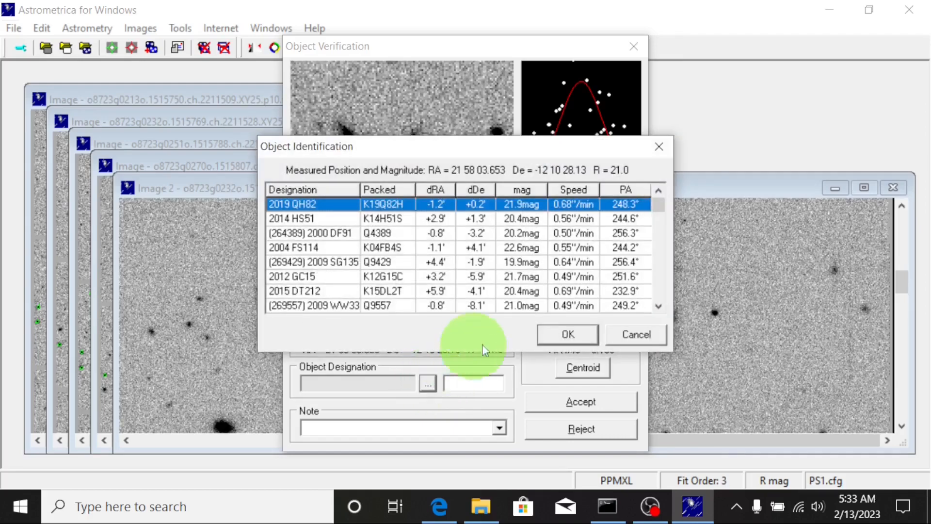
left_click(549, 340)
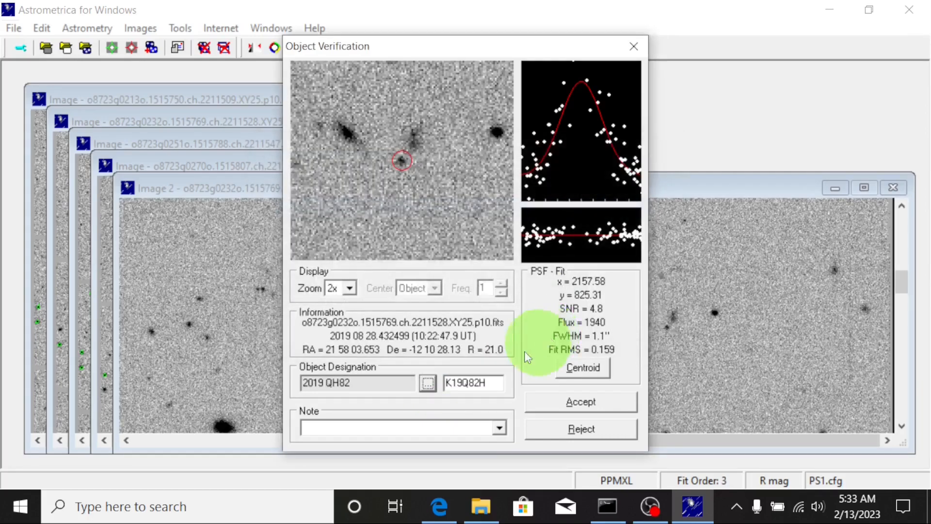
Step: Change the packed designation of the object measured in Image 2 to TNG0001 and accept it
double_click(468, 383)
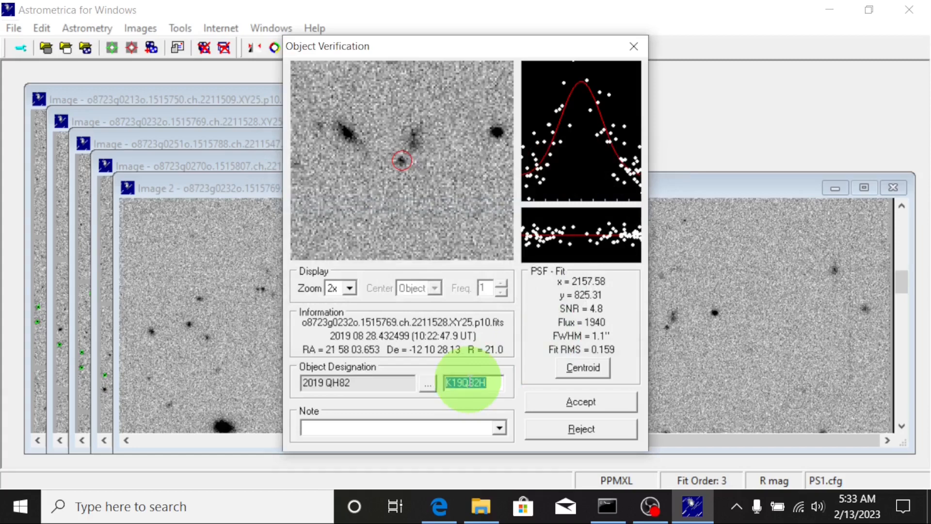
type("TNG")
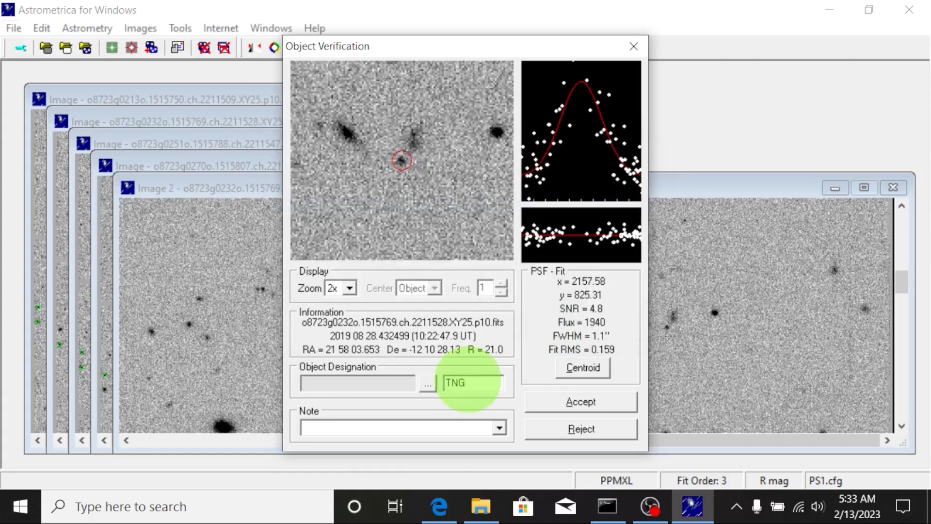
type("0001")
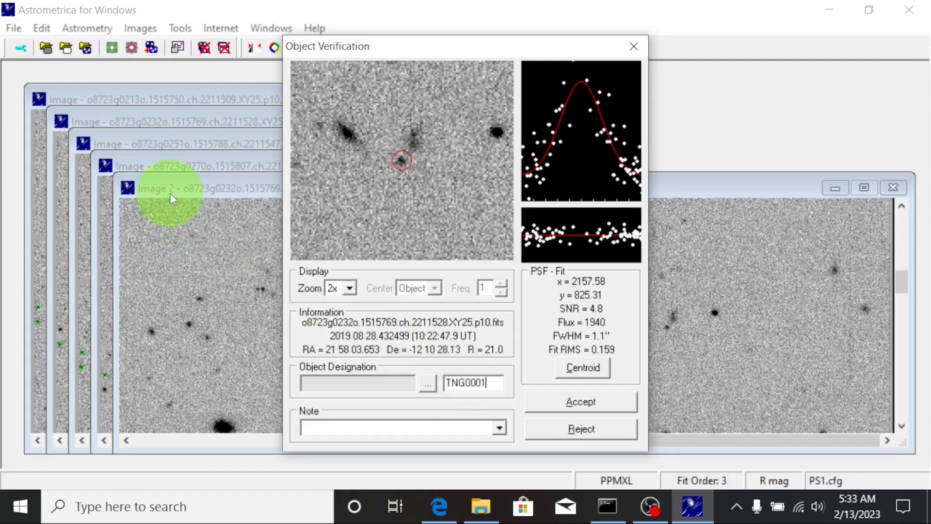
left_click(584, 400)
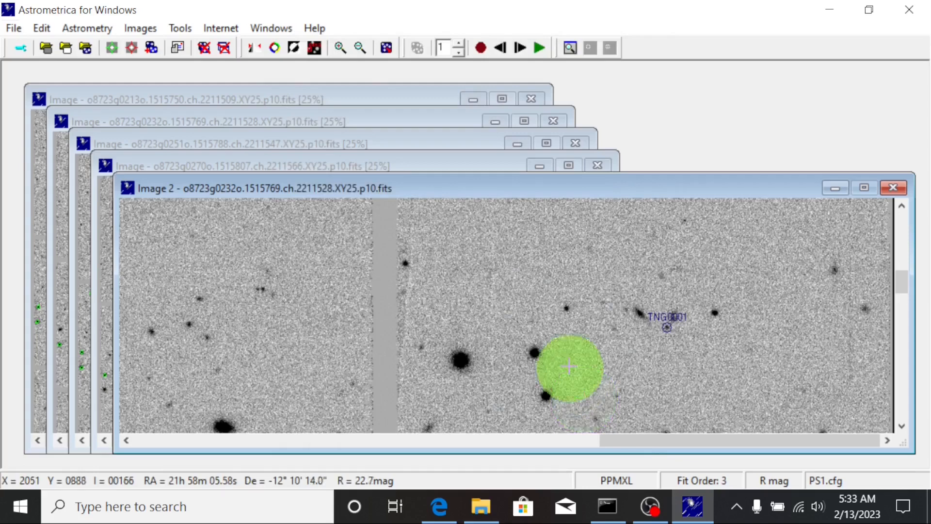
Step: Advance to Image 3, measure the moving object between the elongated source and the bright star, and assign it the match 2019 QH82
left_click(518, 48)
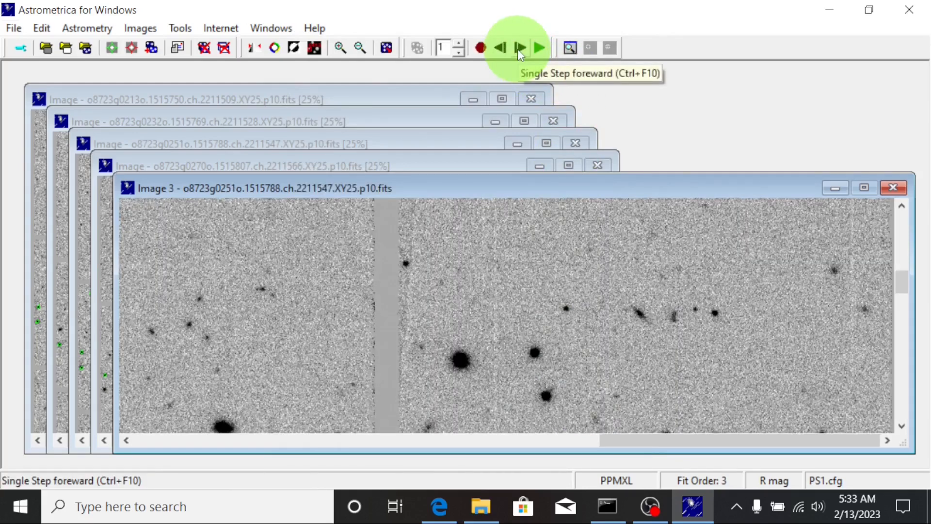
left_click(503, 52)
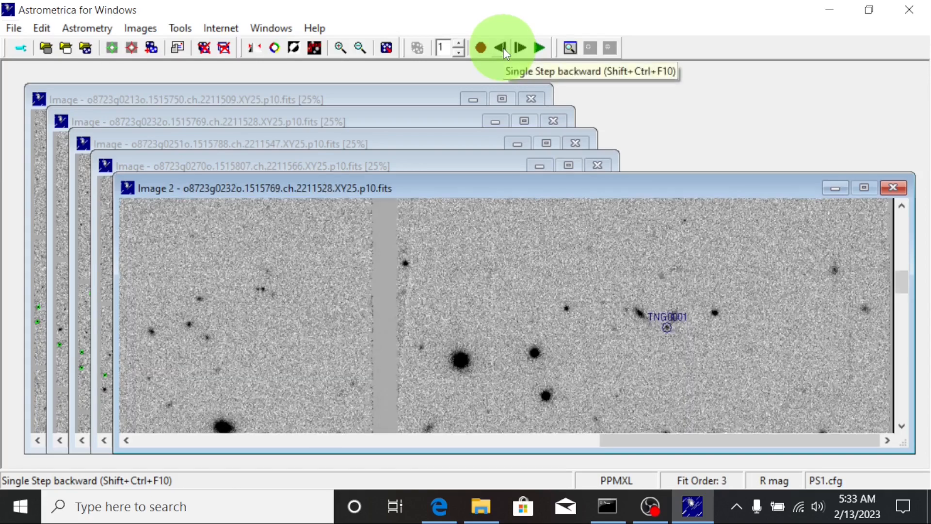
left_click(519, 48)
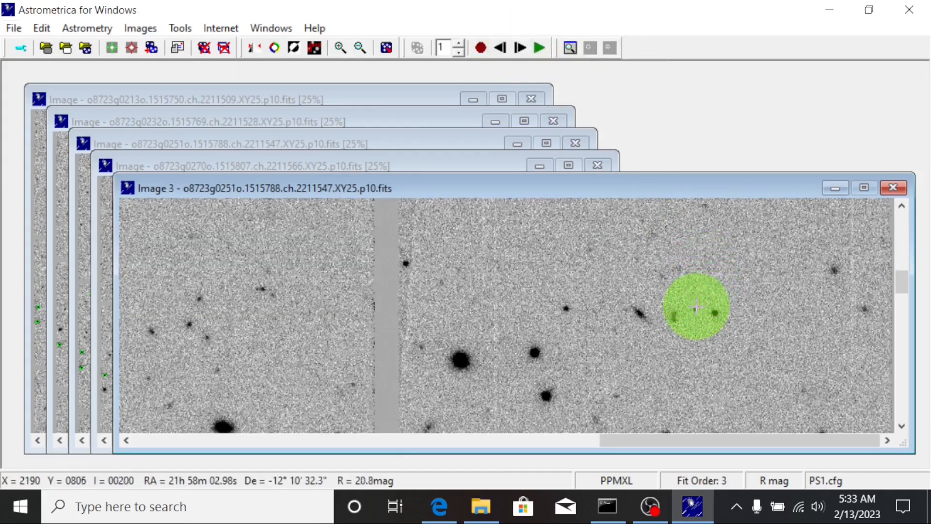
left_click(694, 309)
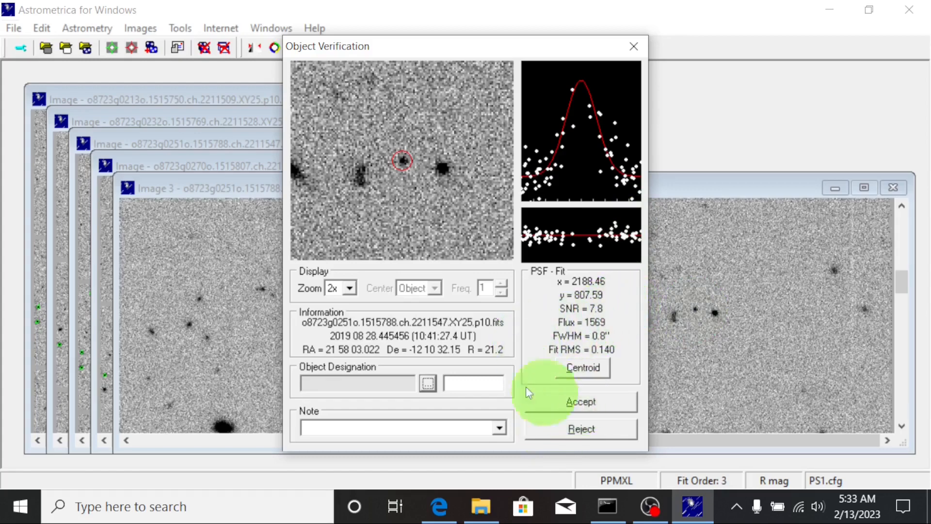
left_click(428, 383)
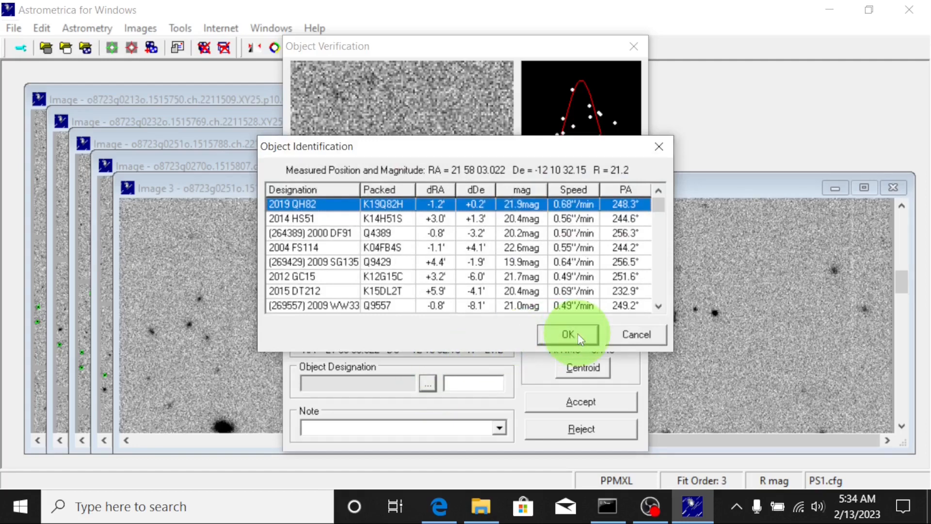
left_click(577, 334)
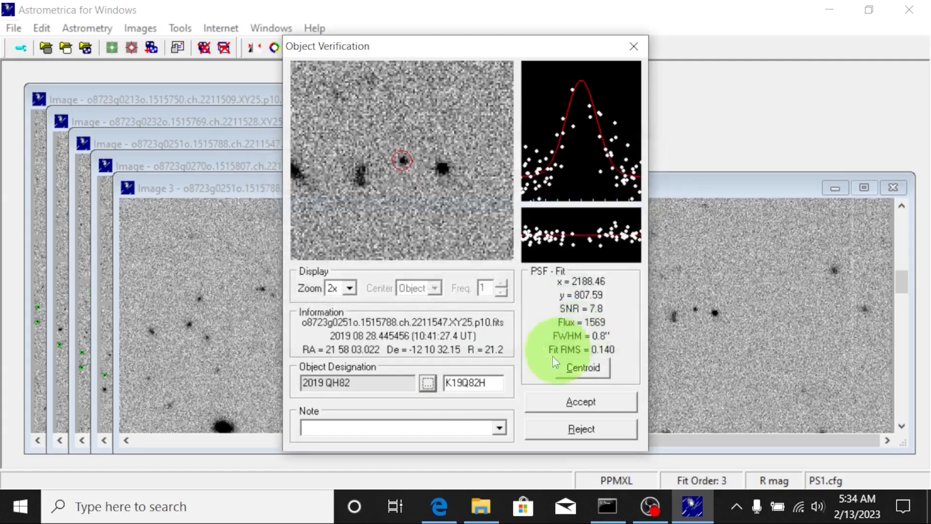
Step: Replace the Image 3 object's packed designation with TNG0001 and accept the measurement
double_click(471, 383)
type("TNG")
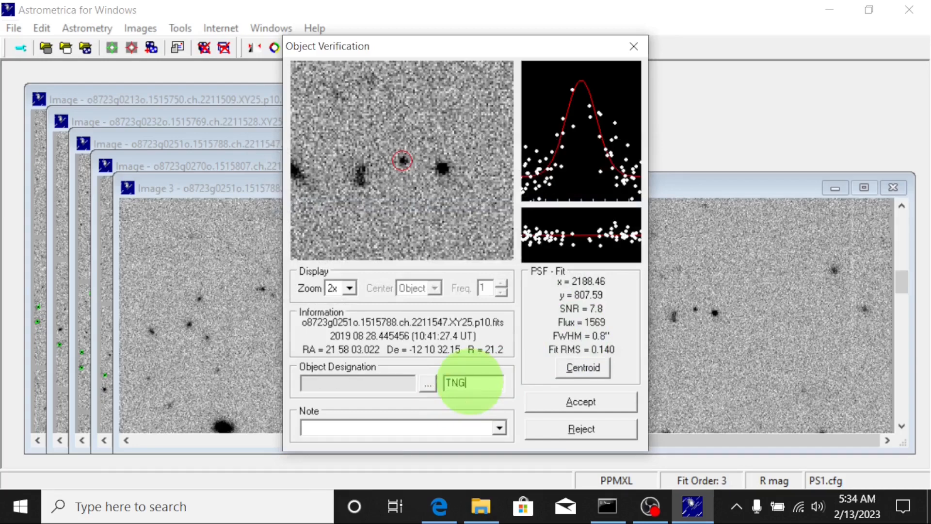
type("0001")
left_click(586, 402)
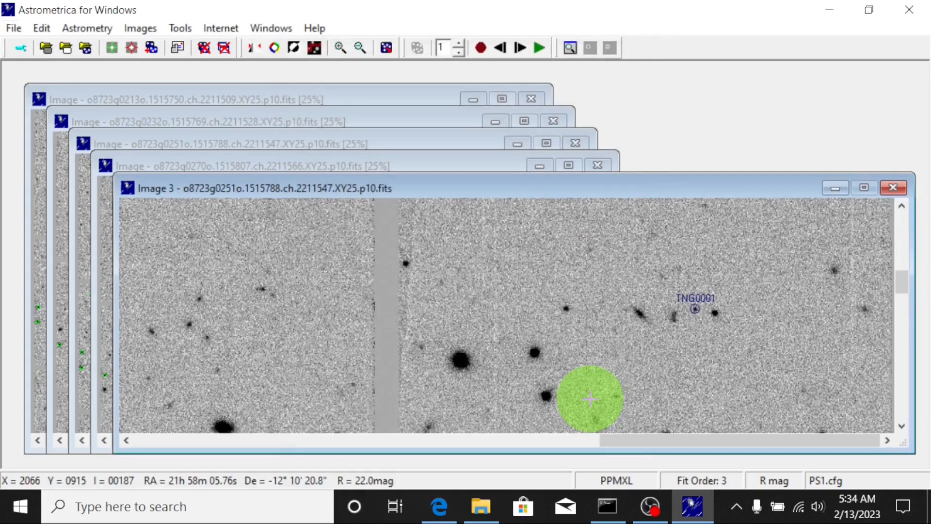
Step: Advance to Image 4, measure the same moving object just above the bright star, and assign it the match 2019 QH82
left_click(521, 49)
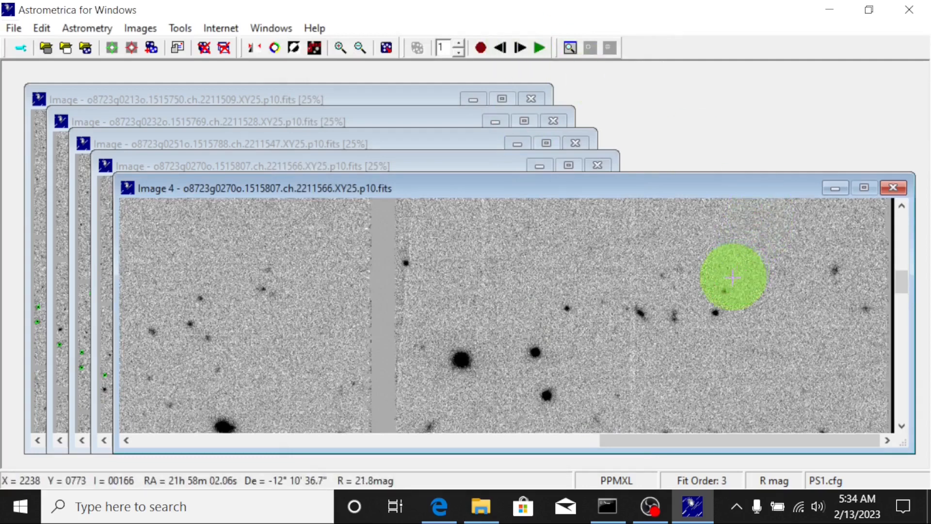
left_click(725, 288)
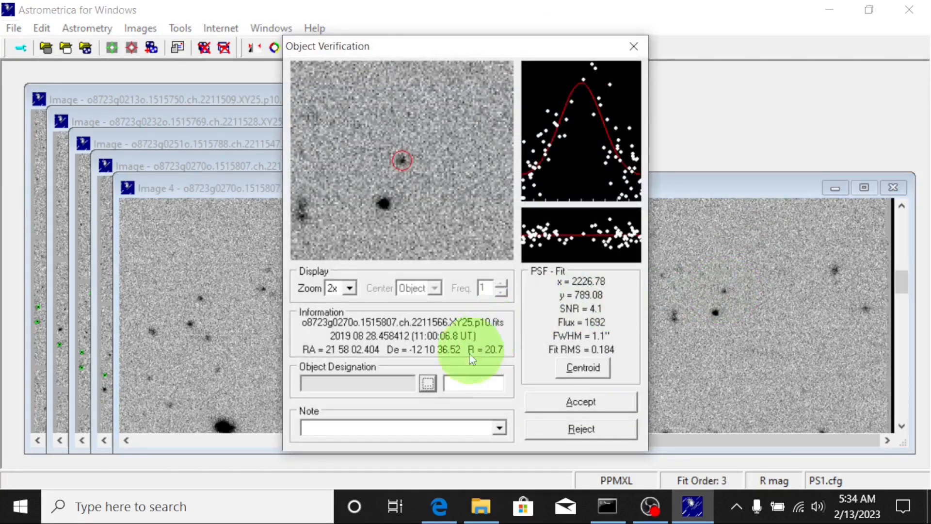
left_click(435, 382)
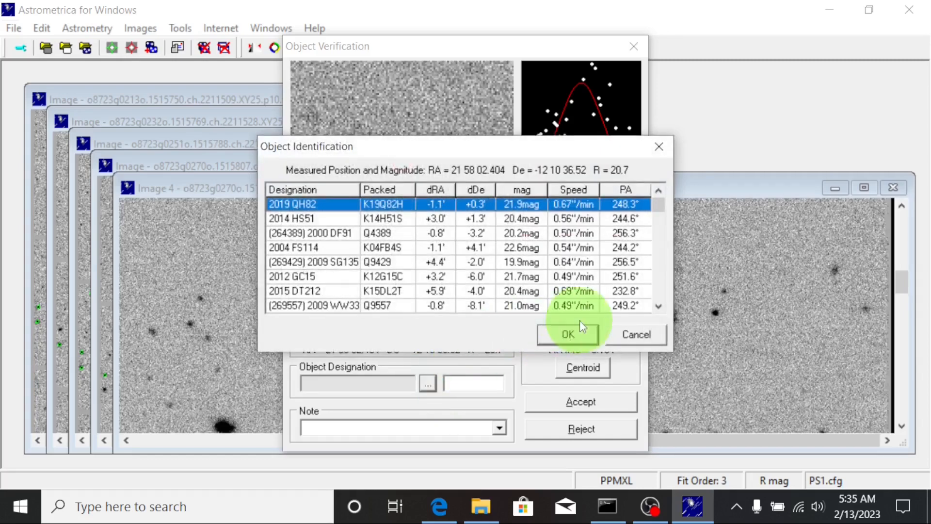
left_click(581, 334)
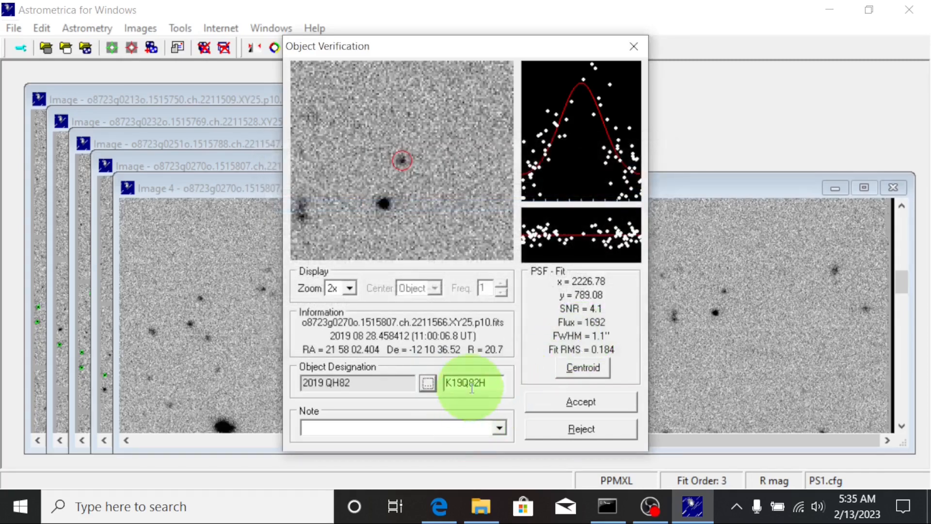
Step: Change the packed designation of the object measured in Image 4 to TNG0001 and accept it
double_click(464, 383)
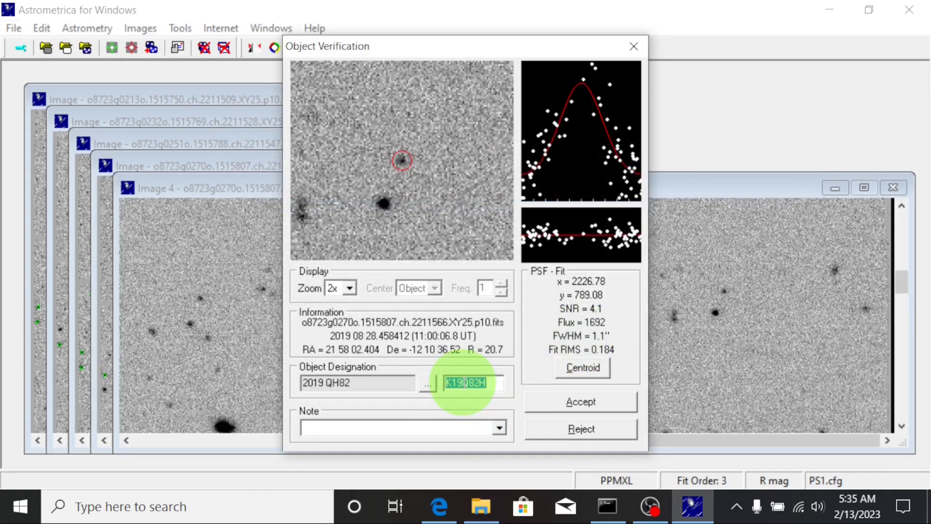
type("TNG0001")
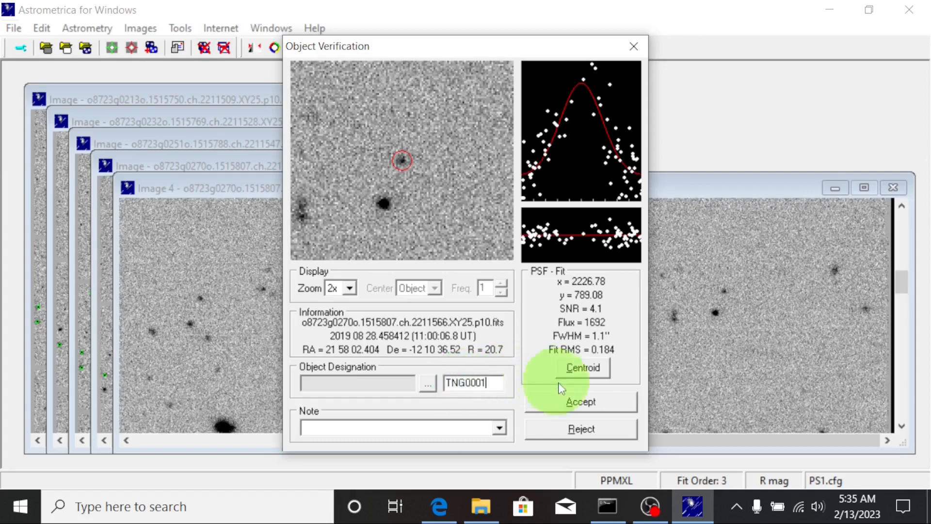
left_click(566, 397)
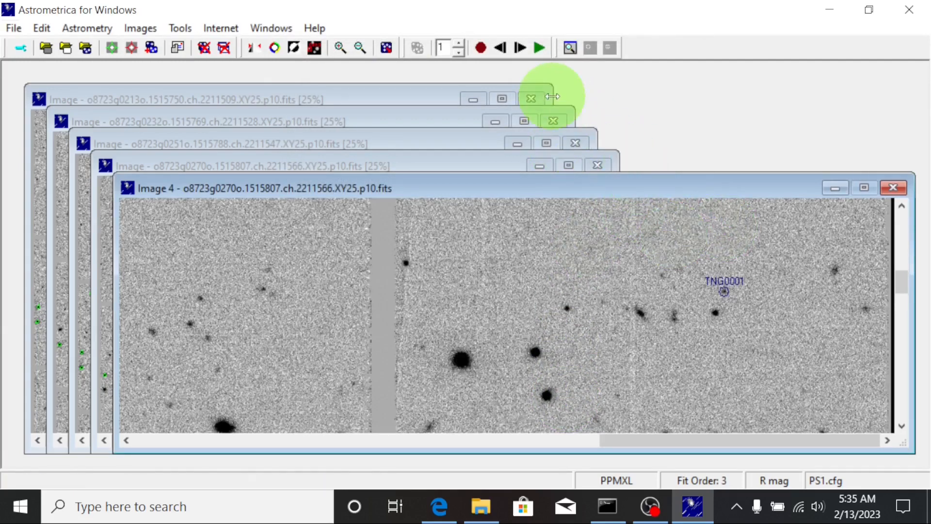
Step: Resume blinking the four images and open the MPC report in a maximized window to review the TNG0001 measurements
left_click(539, 50)
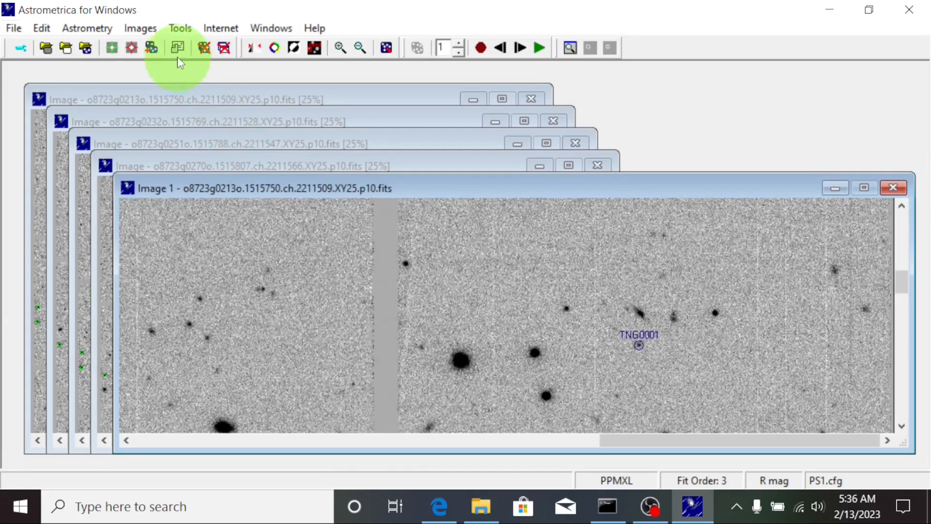
left_click(177, 49)
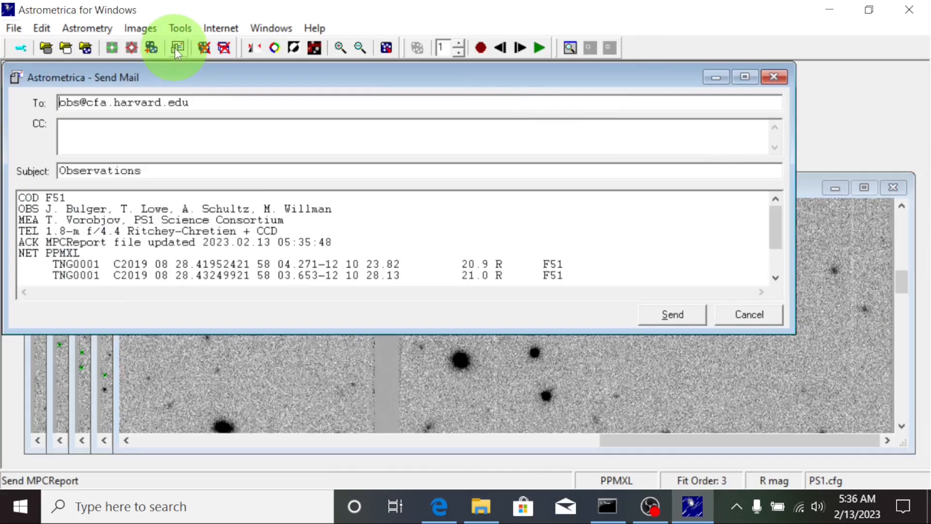
left_click(751, 77)
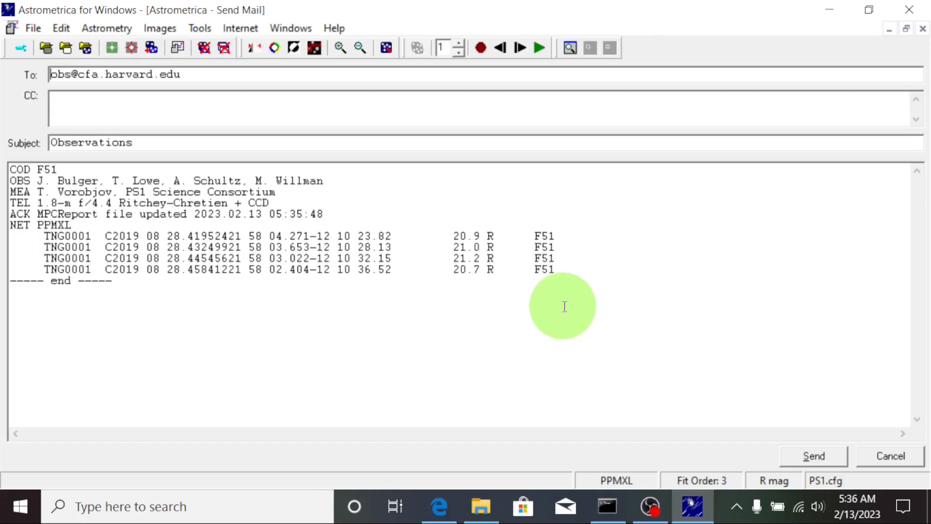
Step: Open Calculator, subtract the report's faintest-to-brightest magnitudes as 21.2 − 20.7, and clear and minimize it
key("super")
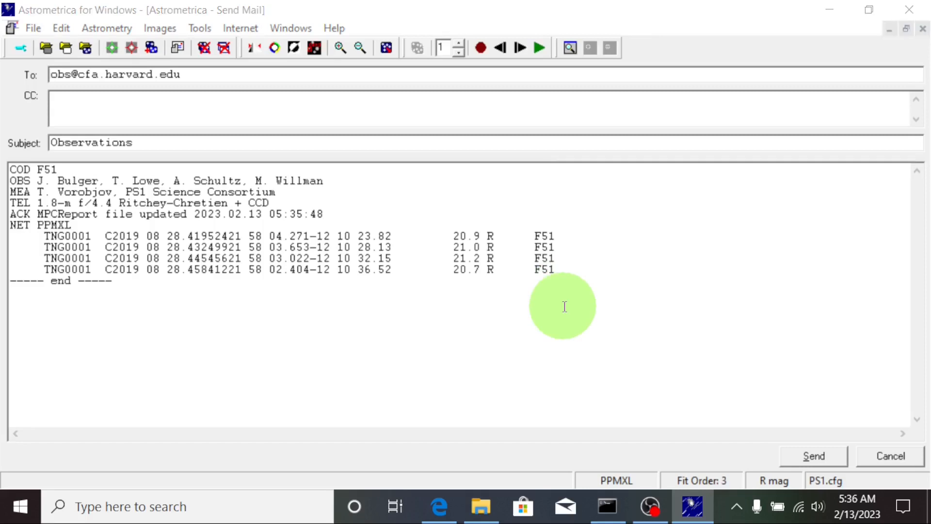
type("cAL")
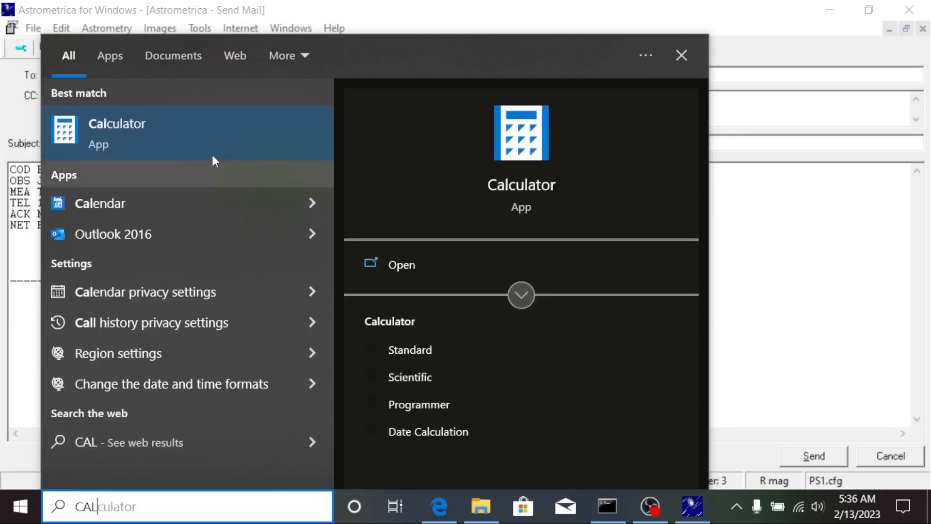
left_click(200, 147)
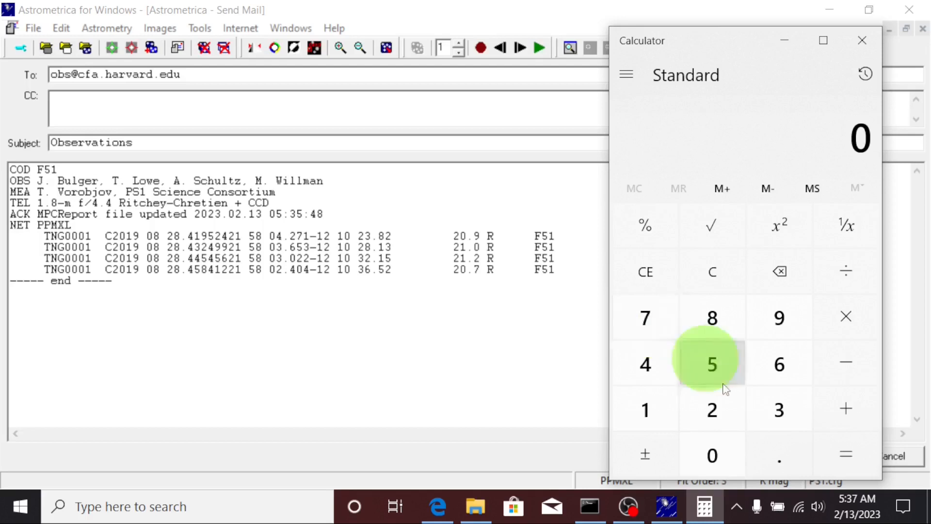
left_click(712, 410)
left_click(650, 409)
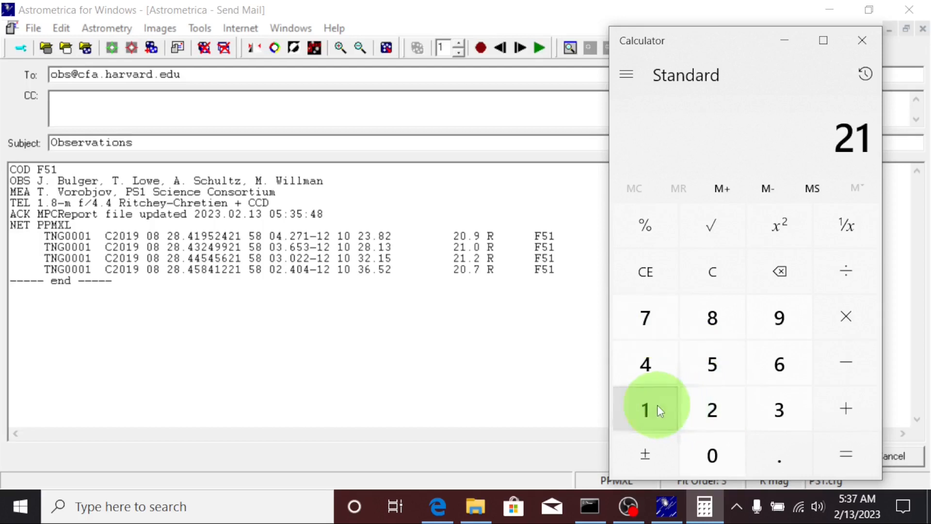
left_click(775, 454)
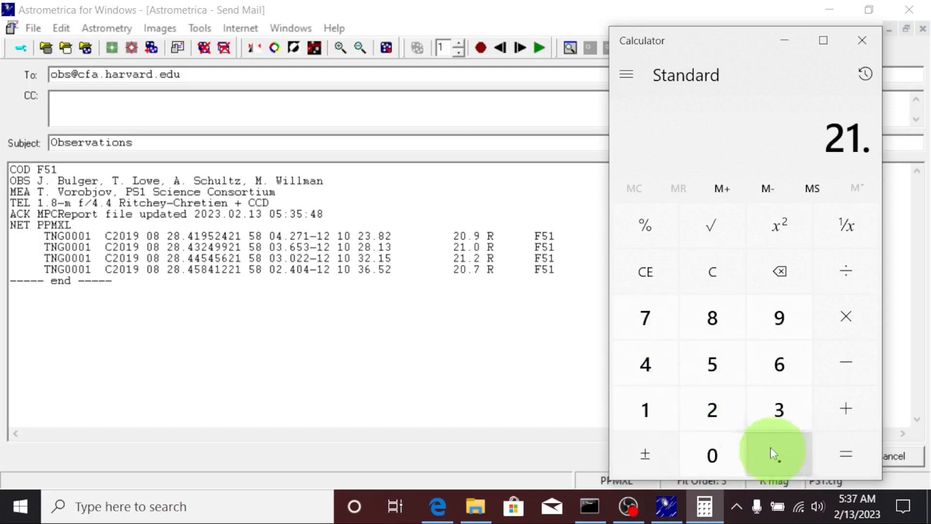
left_click(731, 423)
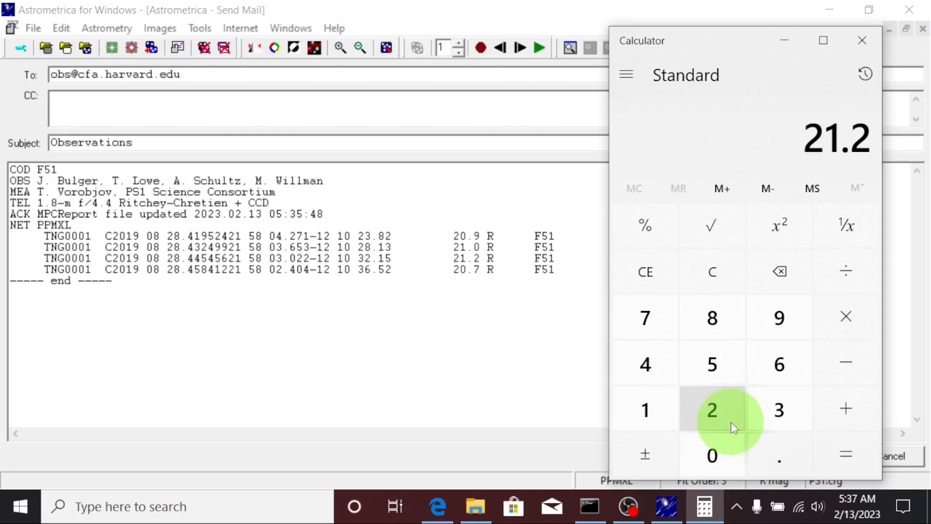
left_click(871, 364)
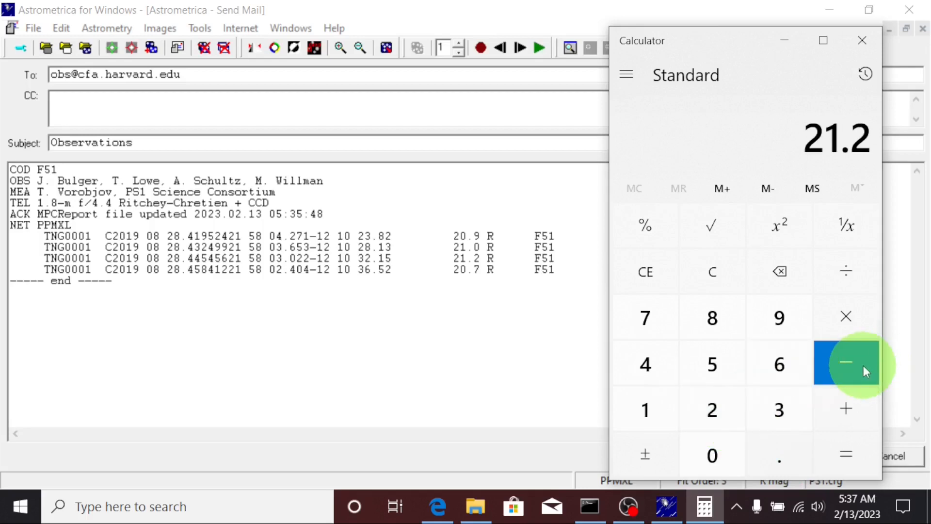
left_click(719, 414)
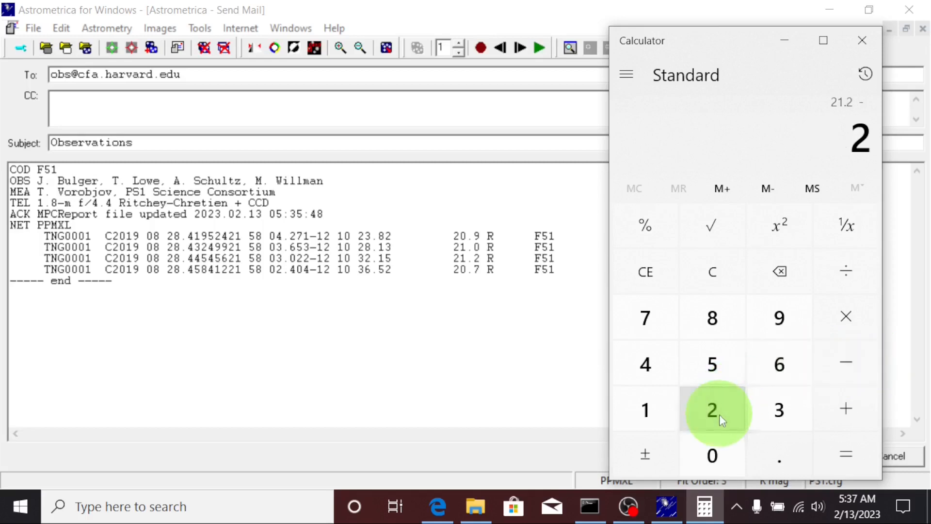
left_click(720, 443)
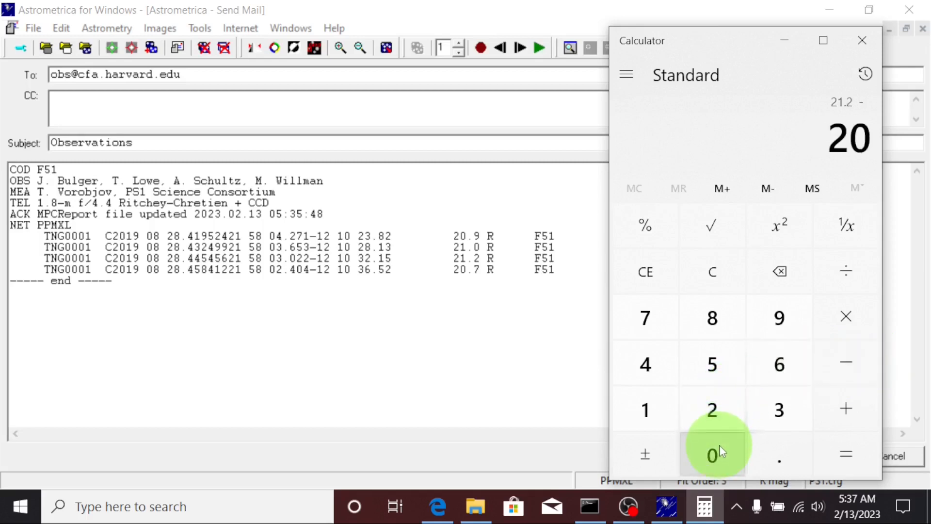
left_click(768, 456)
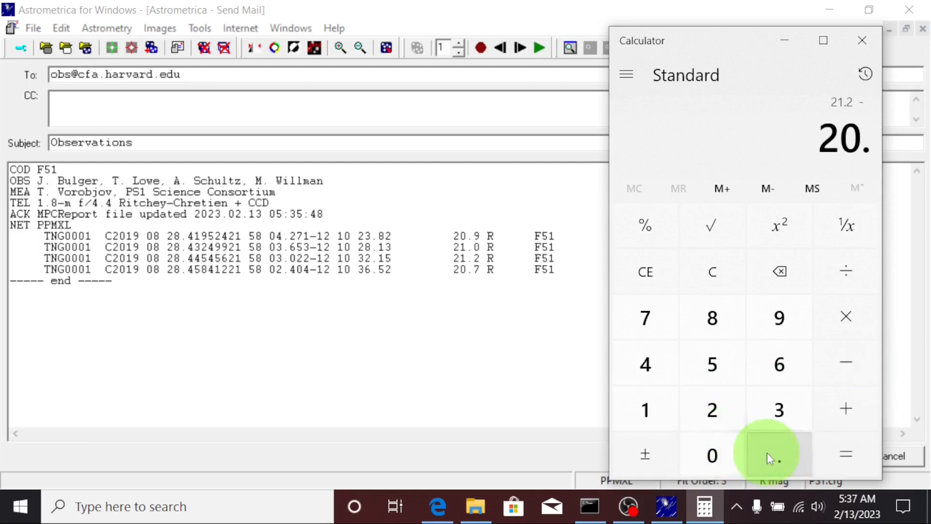
left_click(653, 334)
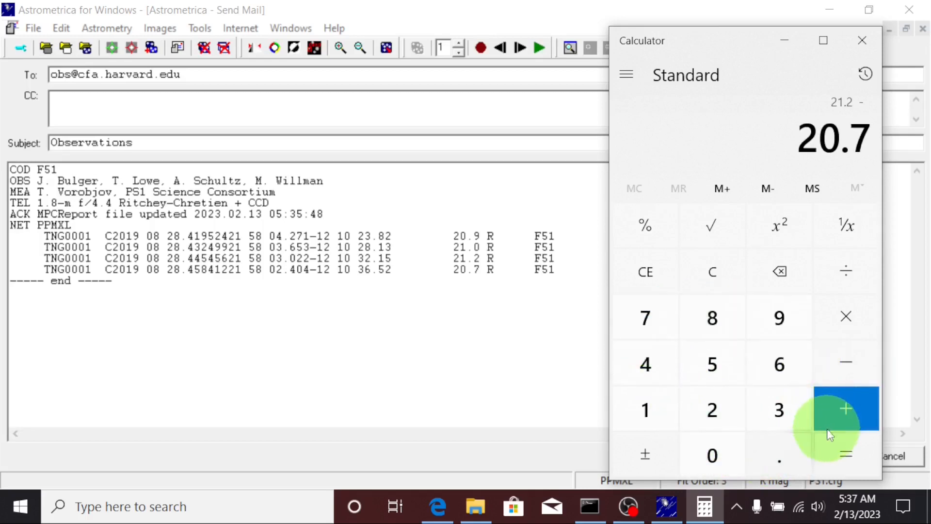
left_click(838, 445)
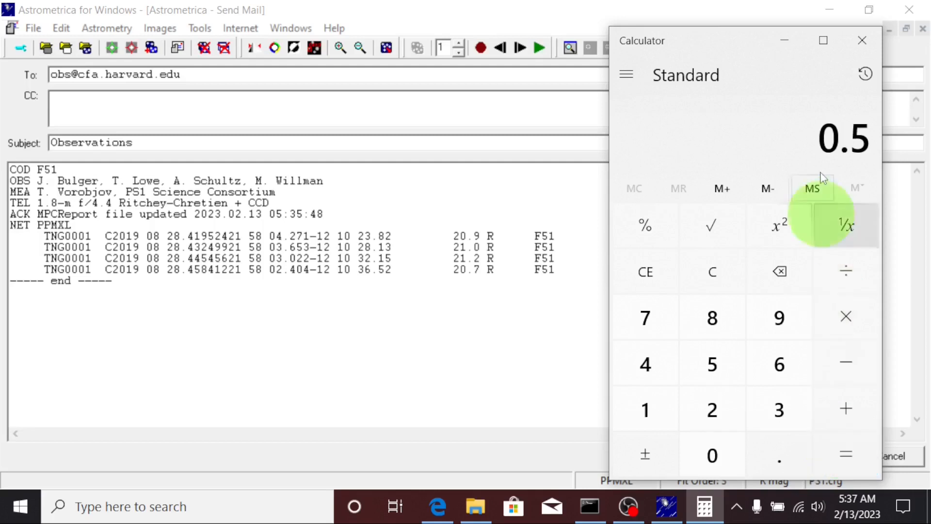
left_click(655, 273)
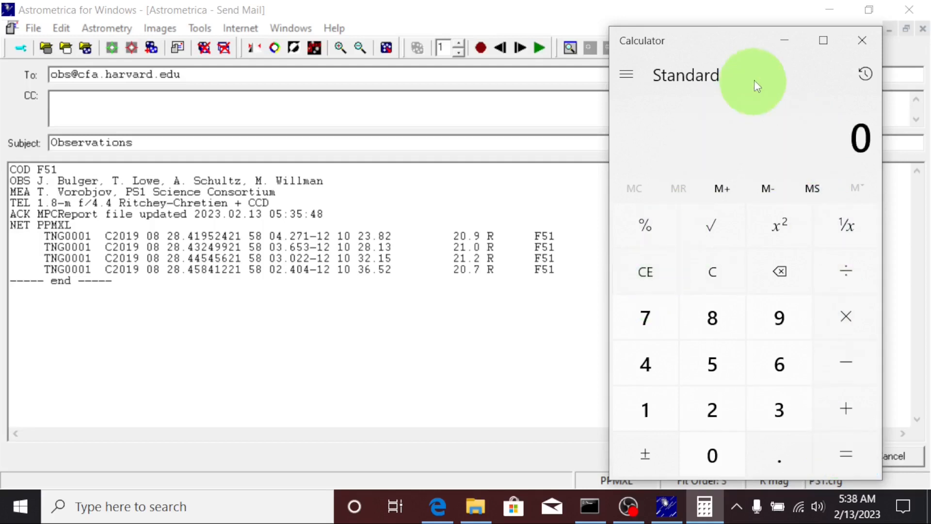
left_click(780, 46)
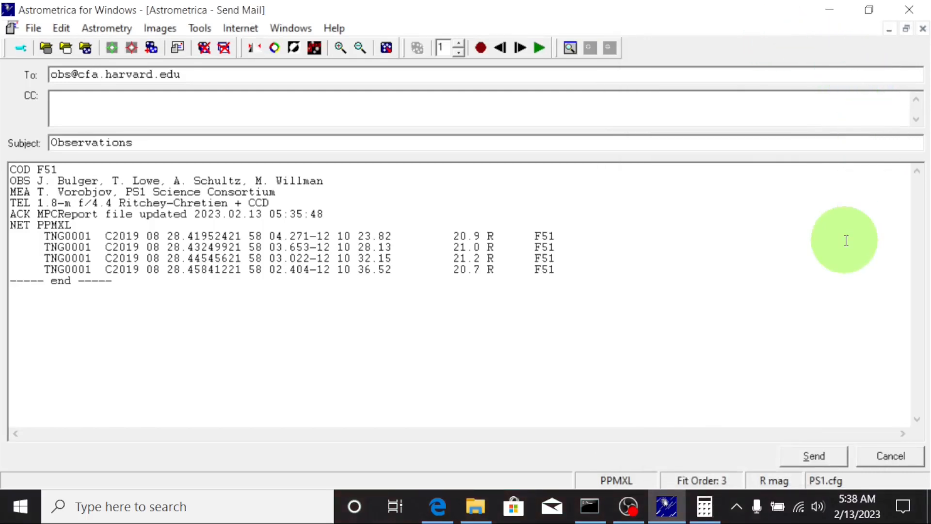
Step: Close the Observations e-mail without sending it and inspect the blinking images around and to the left of TNG0001 for moving objects
left_click(891, 456)
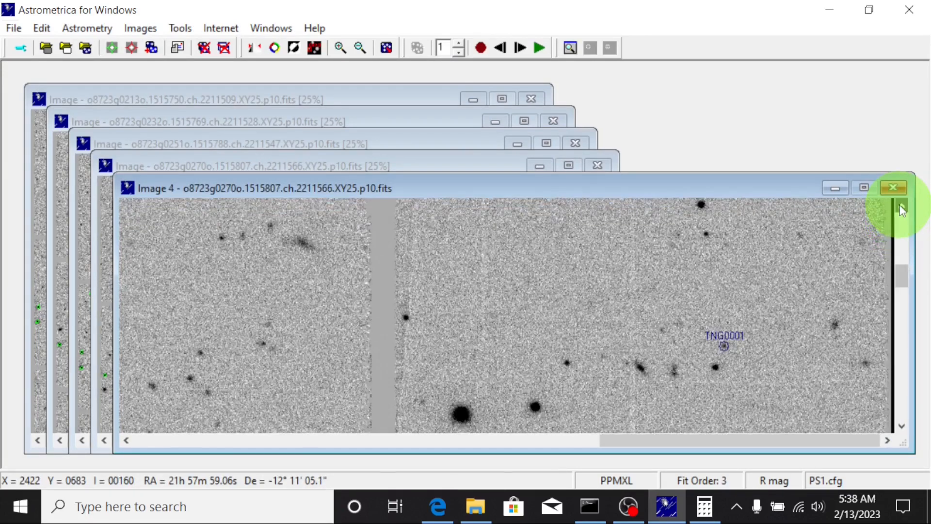
left_click(900, 206)
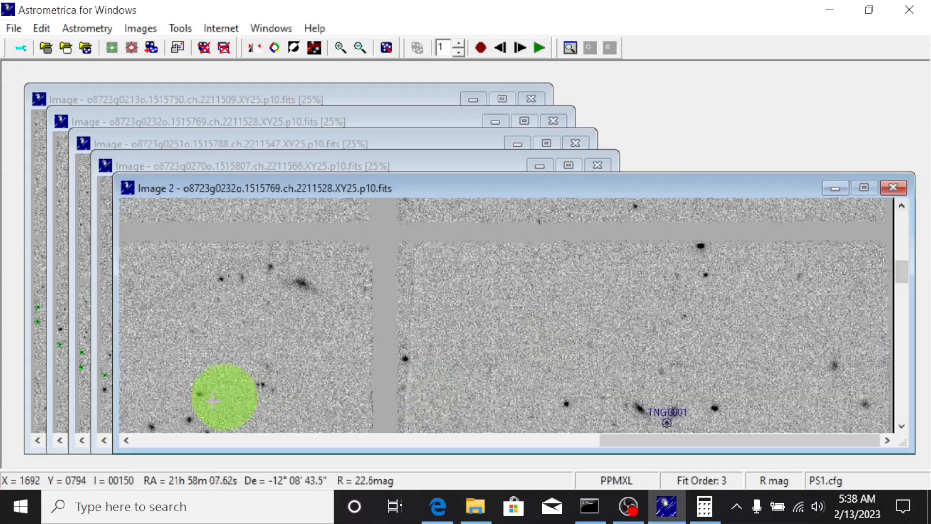
left_click(128, 440)
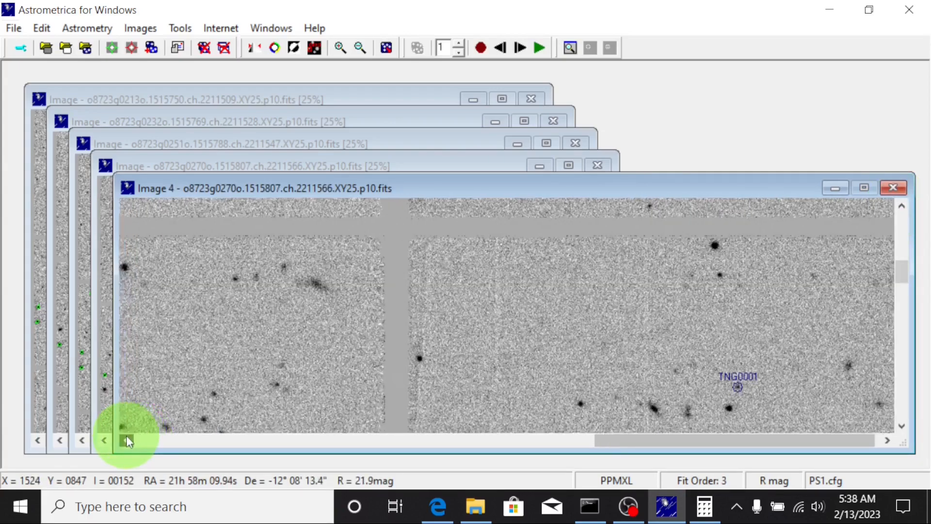
left_click(127, 439)
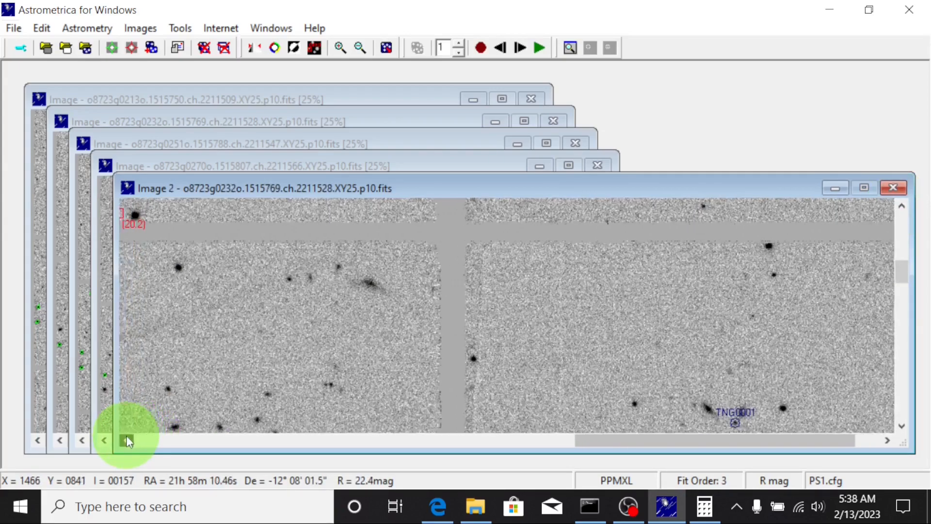
left_click(127, 440)
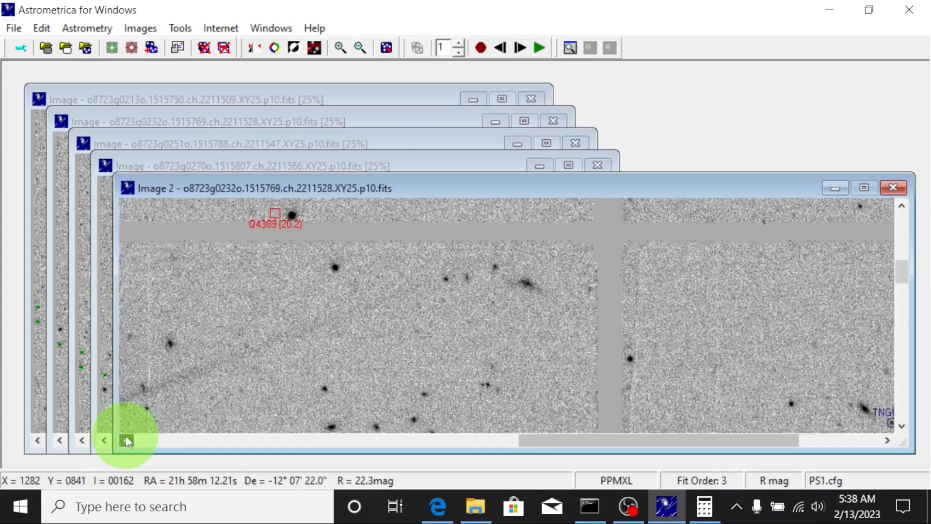
left_click(126, 439)
left_click(126, 440)
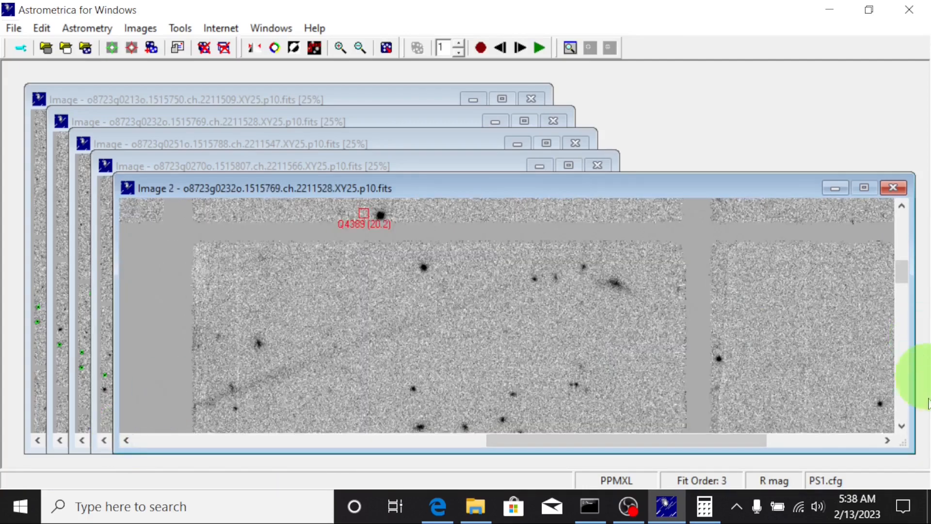
Step: Examine the blinking images downward from the Q4389 marker to the horizontal gap below K18Q82H for moving objects
left_click(902, 426)
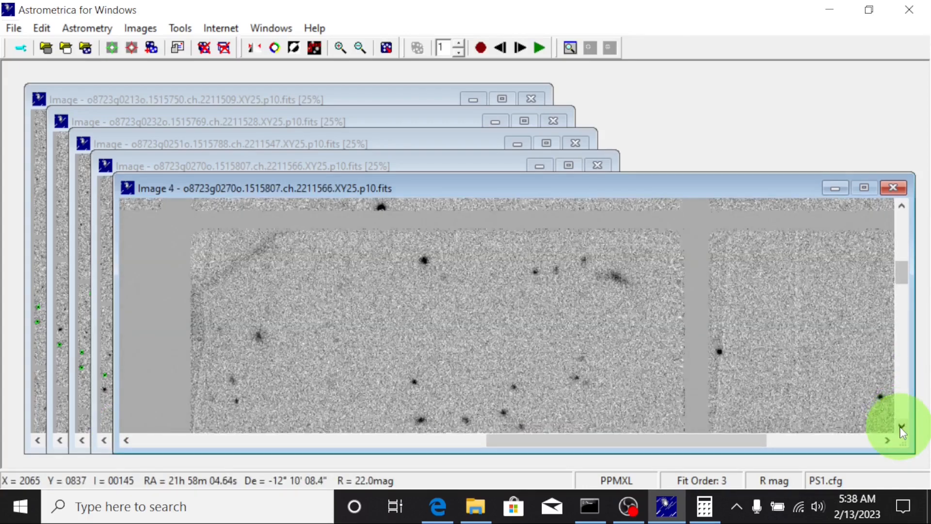
left_click(902, 430)
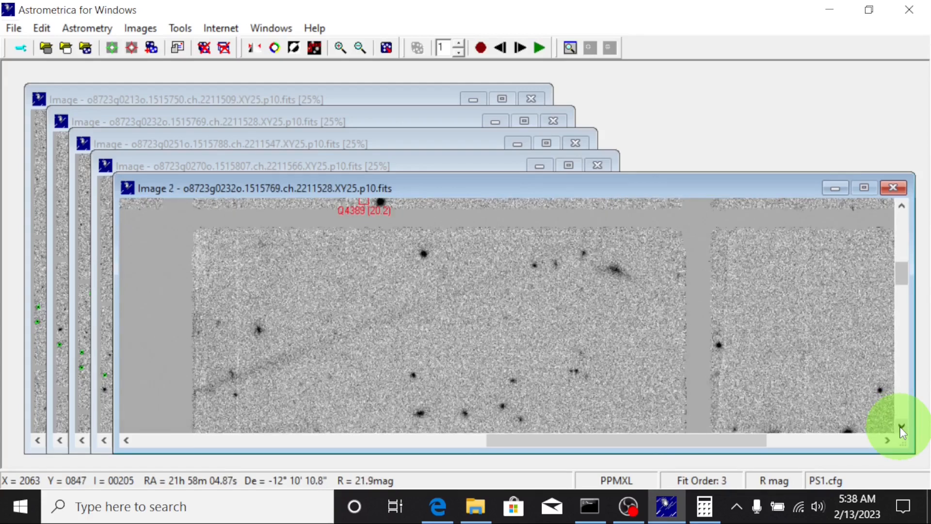
left_click(902, 430)
left_click(902, 431)
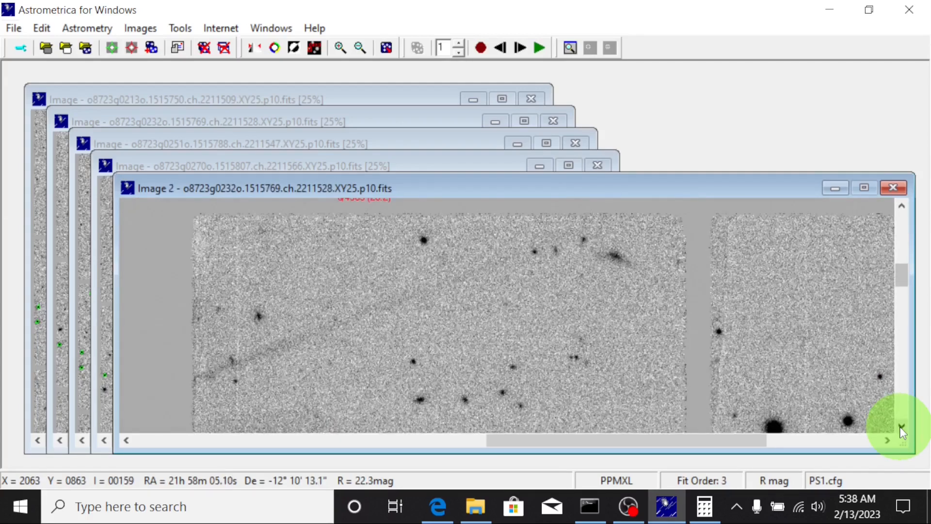
left_click(902, 426)
left_click(902, 426)
left_click(901, 427)
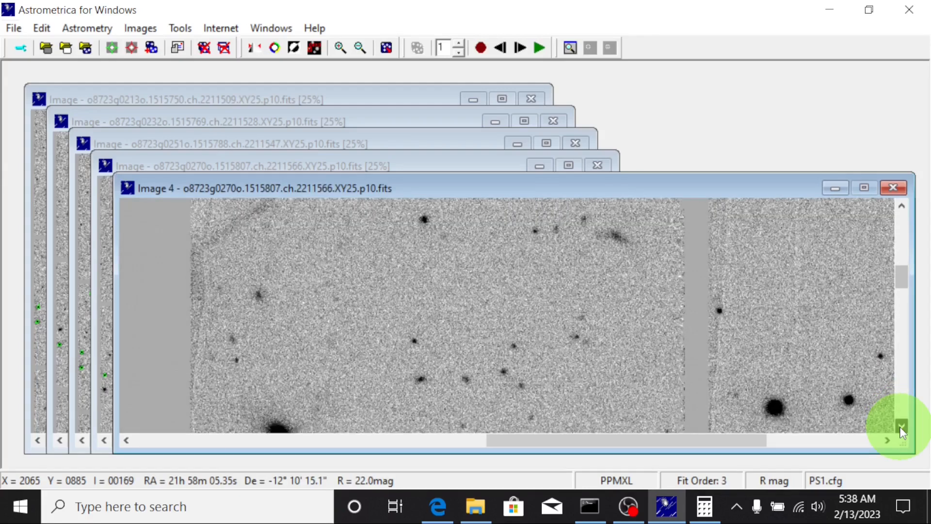
left_click(902, 426)
left_click(902, 426)
left_click(902, 426)
left_click(902, 427)
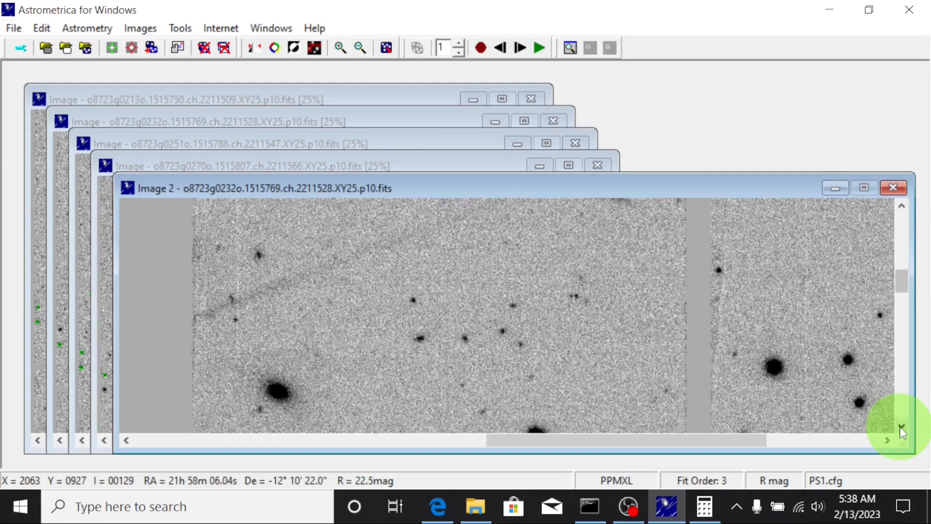
left_click(901, 426)
left_click(901, 426)
left_click(902, 426)
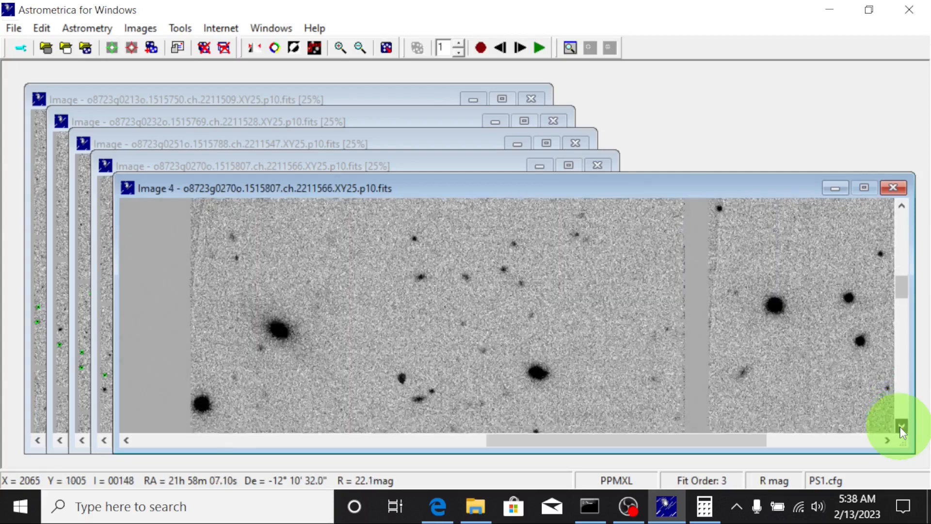
left_click(901, 426)
left_click(901, 426)
left_click(901, 426)
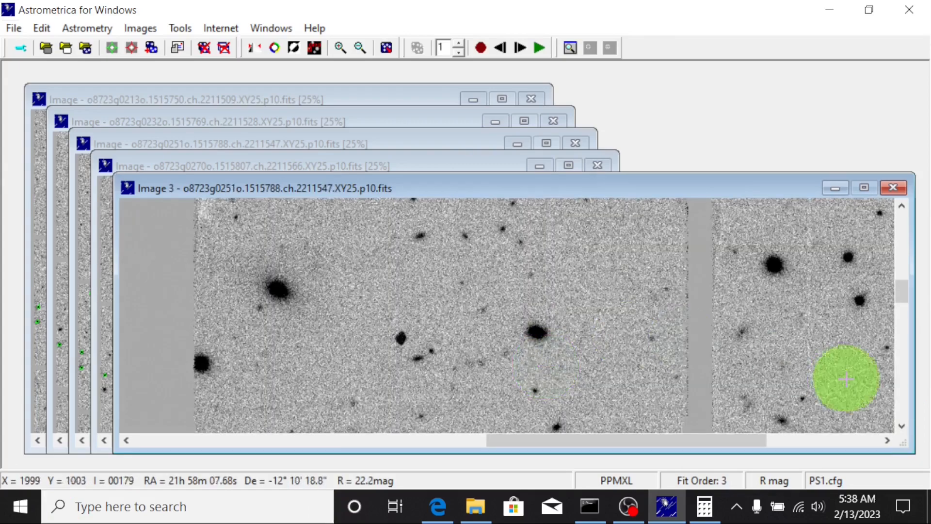
left_click(901, 426)
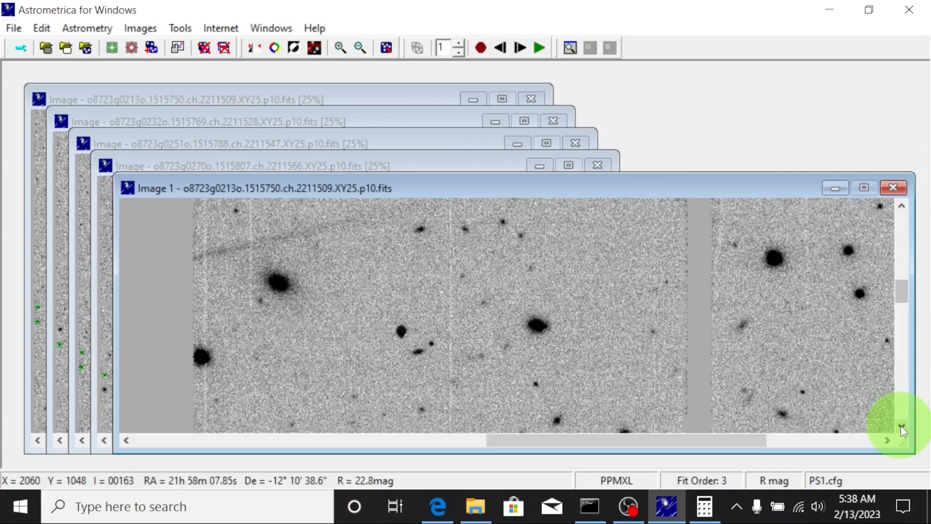
left_click(900, 425)
left_click(901, 426)
left_click(901, 425)
left_click(900, 426)
left_click(900, 425)
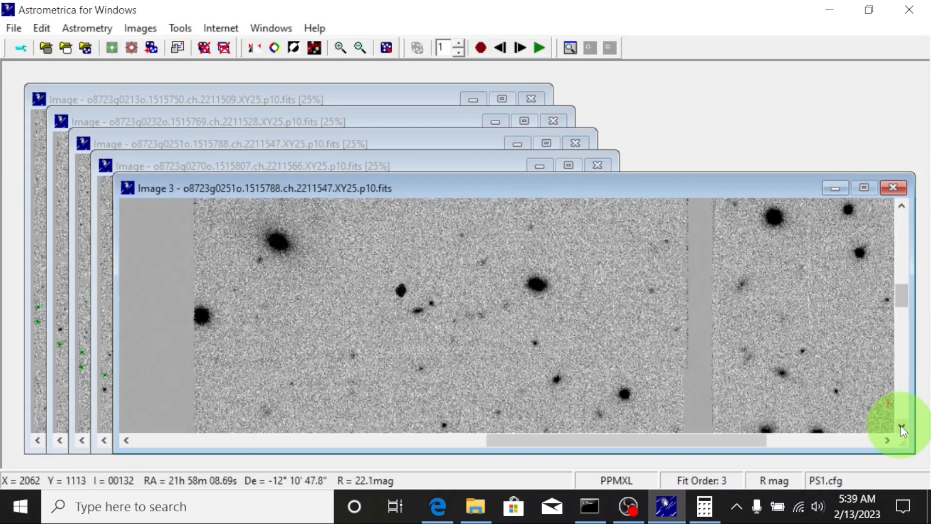
left_click(901, 426)
left_click(900, 426)
left_click(901, 426)
left_click(900, 426)
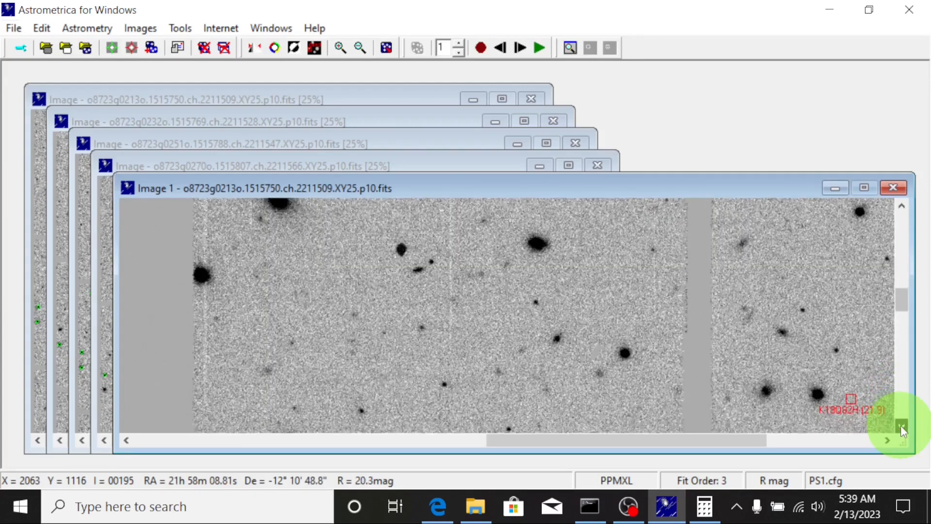
left_click(900, 425)
left_click(901, 425)
left_click(900, 425)
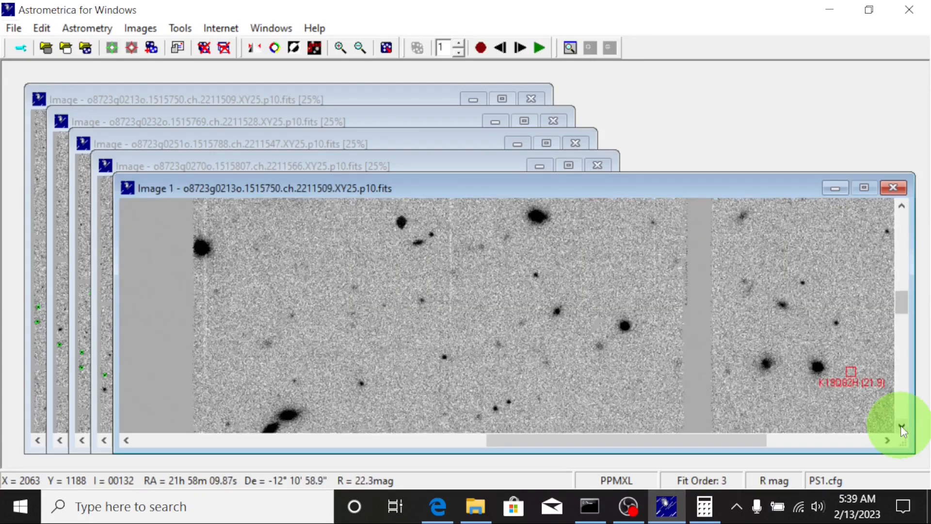
left_click(900, 426)
left_click(900, 426)
left_click(900, 426)
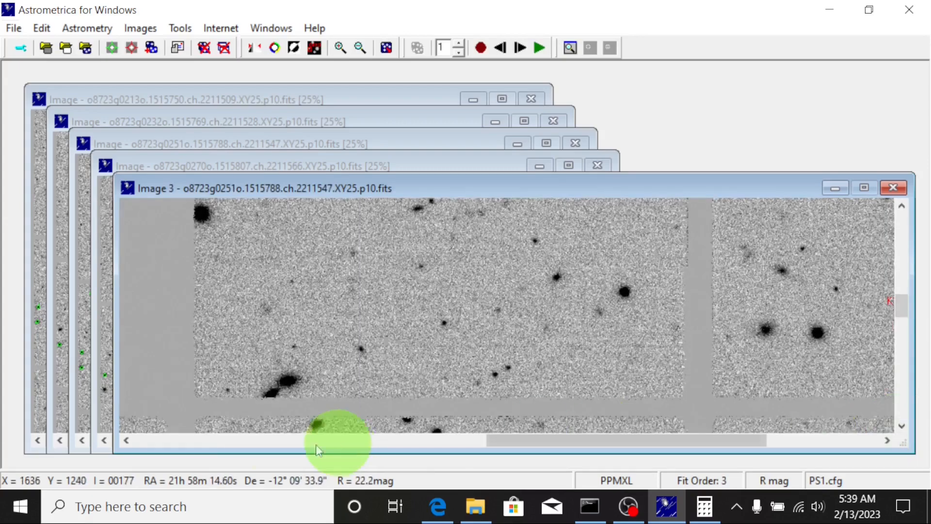
Step: Examine the blinking images leftward along this row, past the blank cell, to the image's left edge for moving objects
left_click(129, 439)
left_click(130, 437)
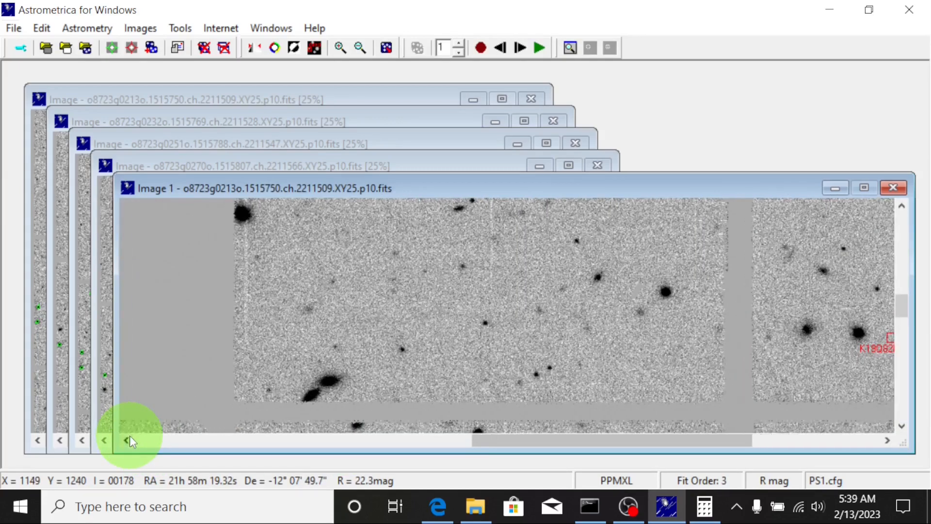
left_click(130, 438)
left_click(130, 437)
left_click(130, 438)
left_click(127, 440)
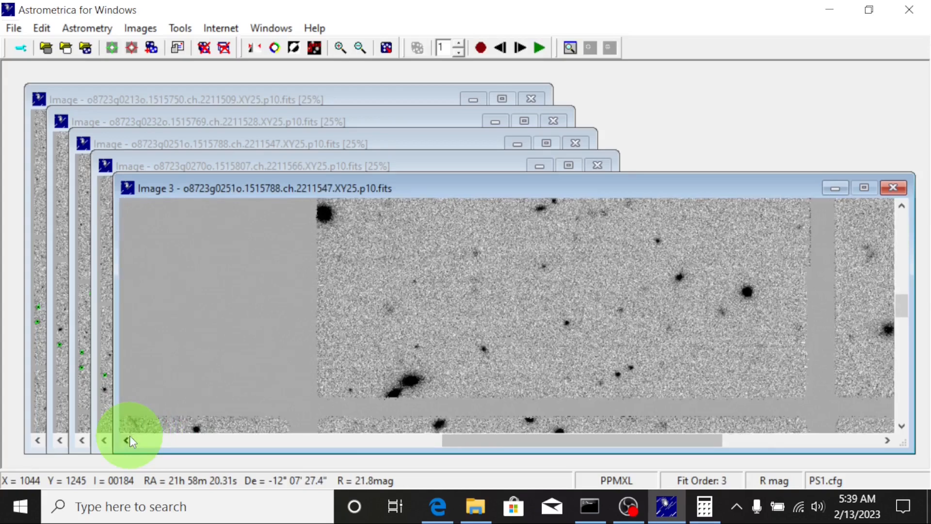
left_click(127, 440)
left_click(127, 439)
left_click(128, 439)
left_click(127, 439)
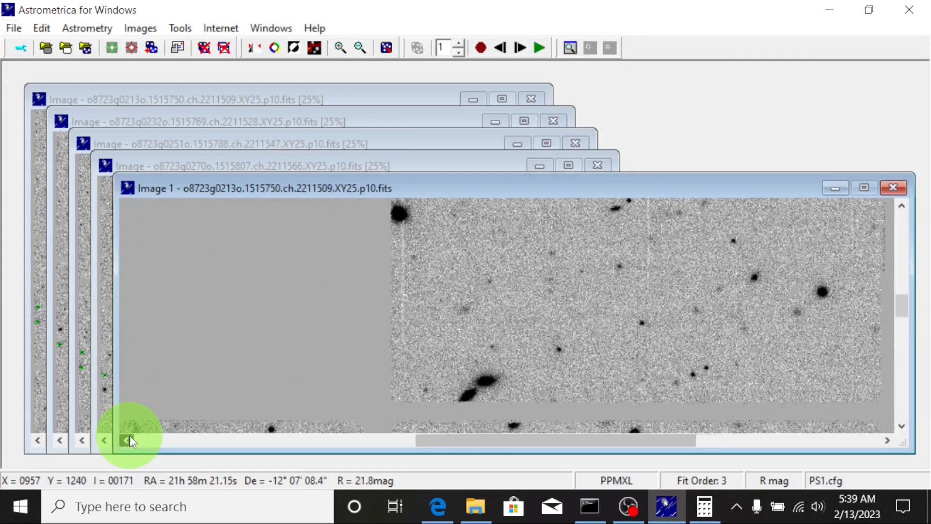
left_click(127, 439)
left_click(127, 439)
left_click(127, 439)
left_click(129, 437)
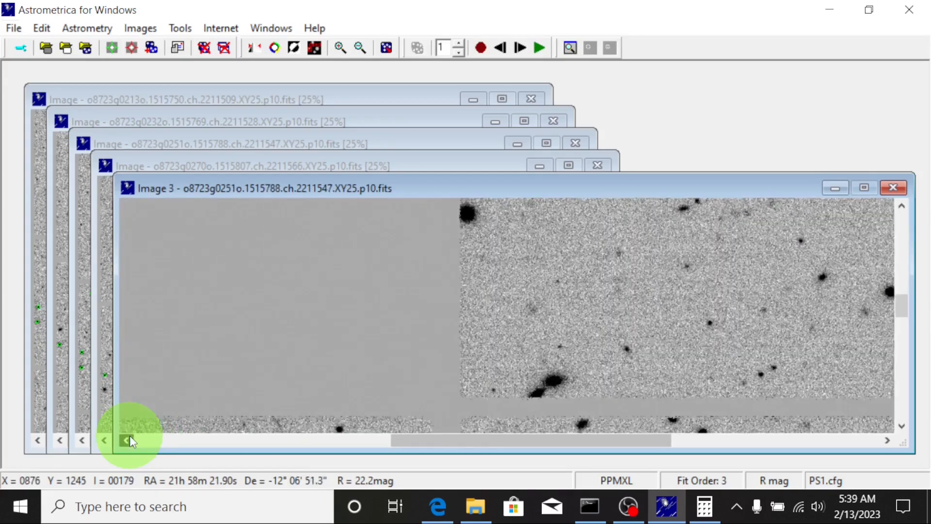
left_click(130, 437)
left_click(130, 437)
left_click(130, 437)
left_click(129, 437)
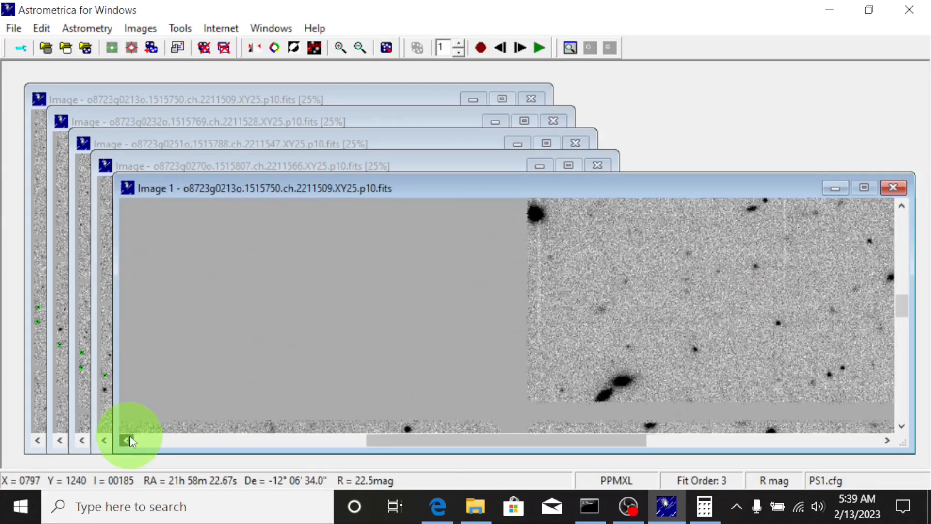
left_click(130, 438)
left_click(129, 437)
left_click(129, 437)
left_click(130, 437)
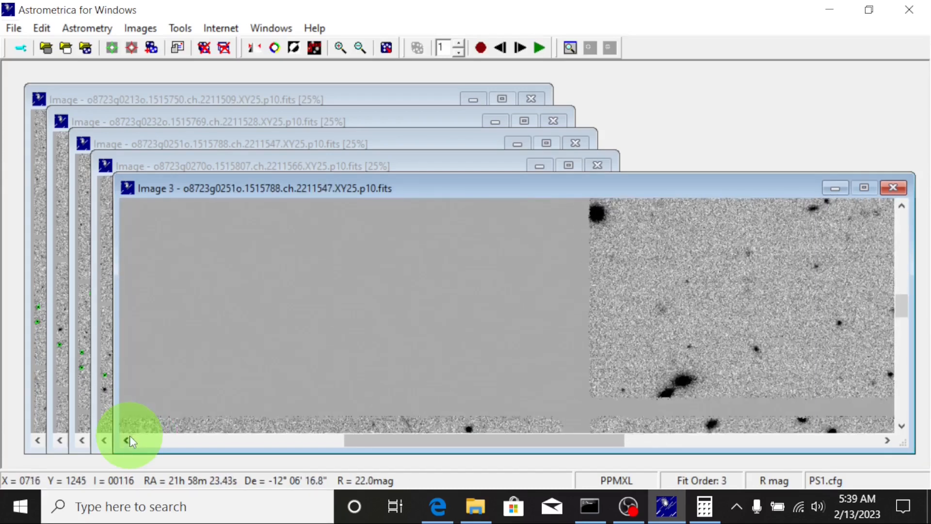
left_click(129, 437)
left_click(129, 438)
left_click(129, 437)
left_click(130, 436)
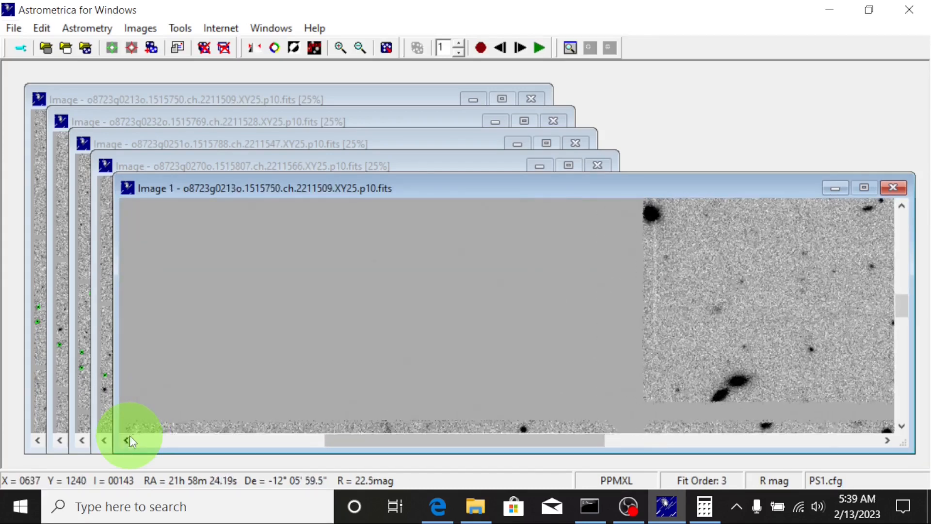
left_click(129, 436)
left_click(130, 437)
left_click(130, 437)
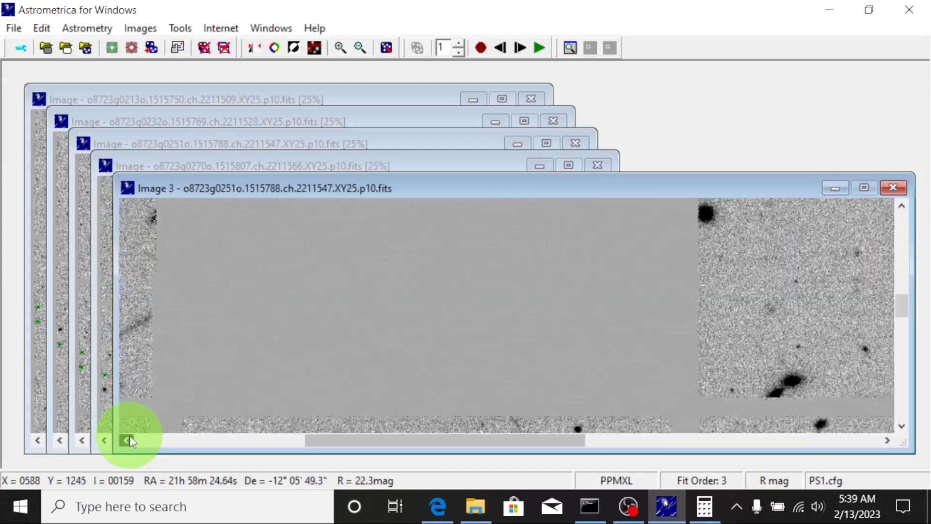
left_click(129, 438)
left_click(130, 438)
left_click(129, 437)
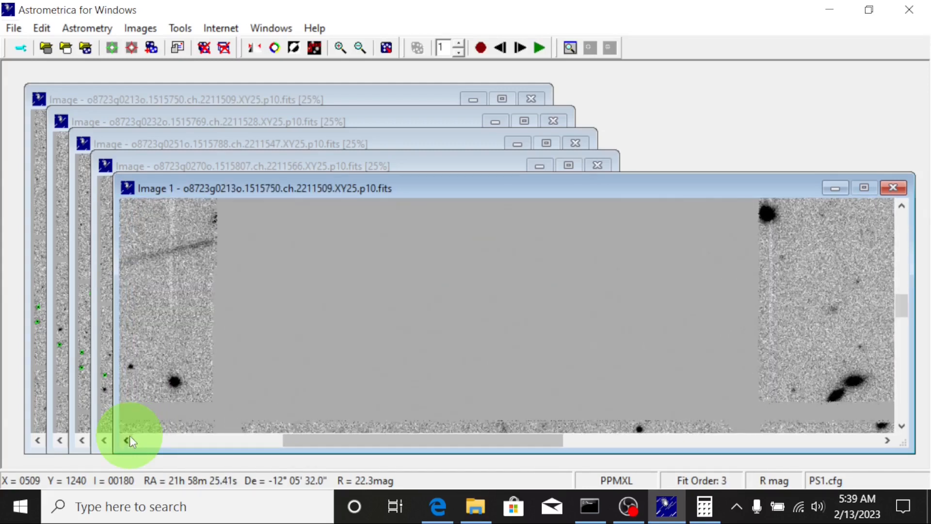
left_click(130, 438)
left_click(129, 438)
left_click(129, 437)
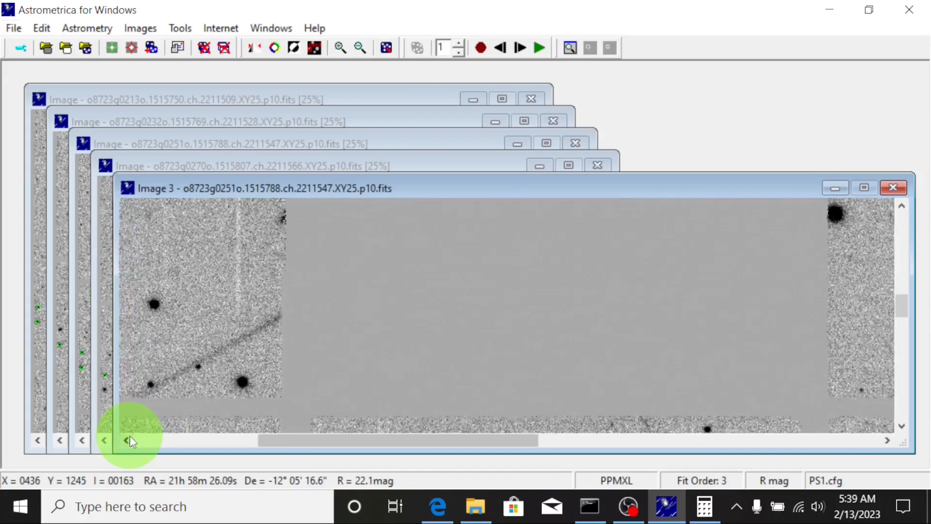
left_click(130, 437)
left_click(130, 438)
left_click(129, 437)
left_click(129, 438)
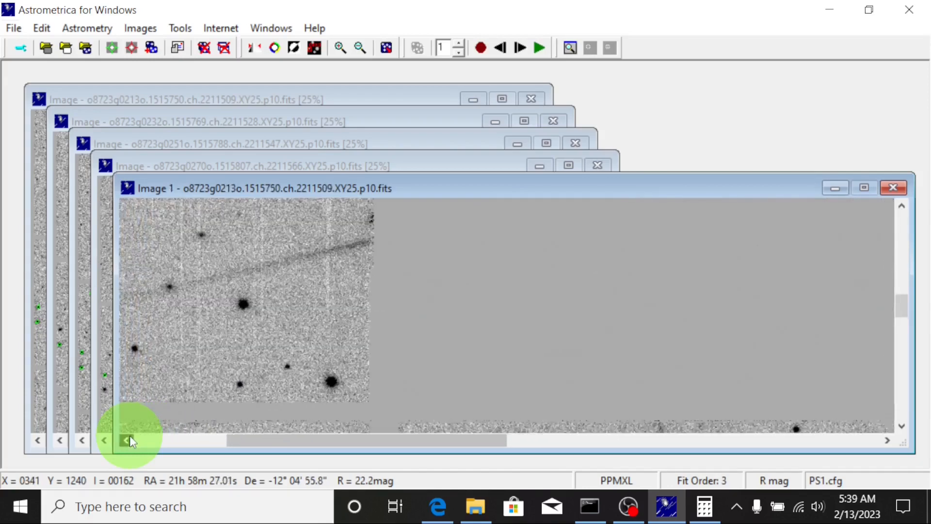
left_click(130, 437)
left_click(129, 437)
left_click(129, 437)
left_click(129, 438)
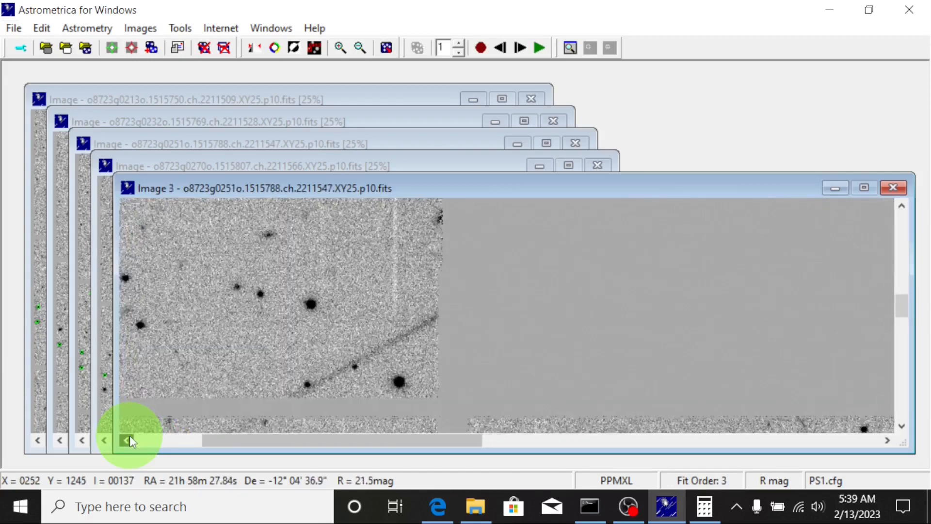
left_click(129, 438)
left_click(130, 438)
left_click(129, 438)
left_click(130, 437)
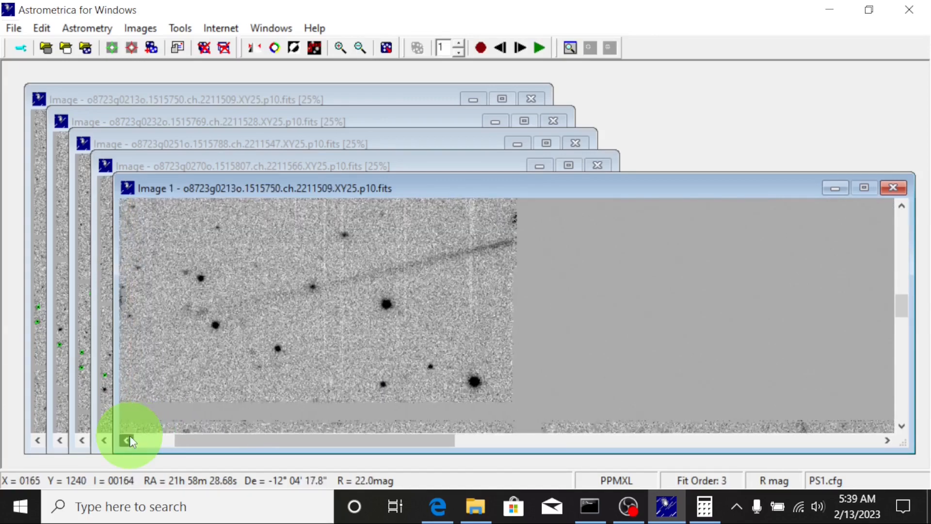
left_click(130, 437)
left_click(130, 438)
left_click(129, 438)
left_click(130, 437)
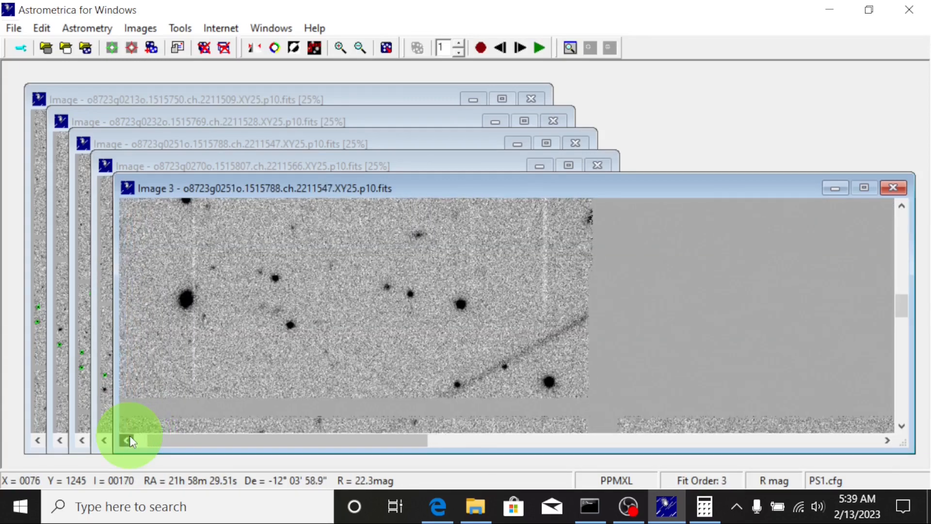
left_click(129, 437)
left_click(129, 437)
left_click(129, 438)
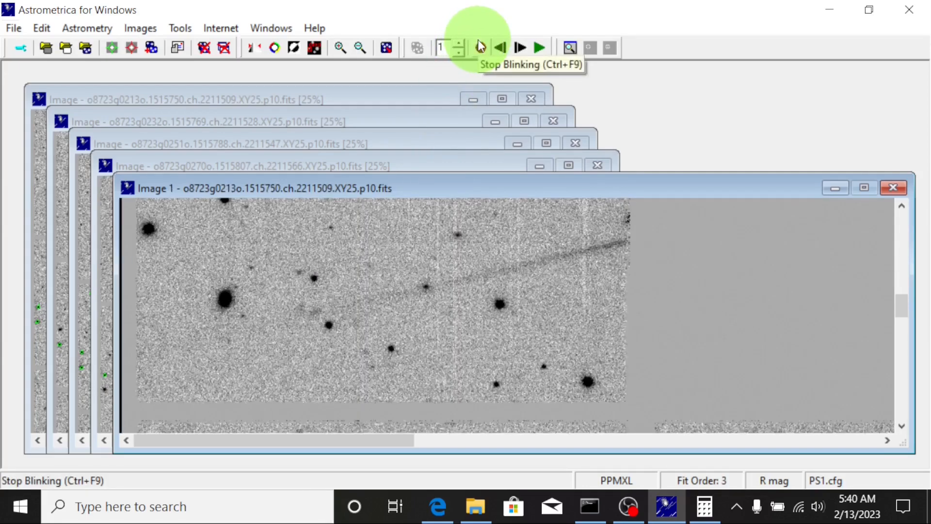
Step: Stop the blinking and step forward through all four images back to Image 1, following the moving spot near the diagonal streak
left_click(480, 46)
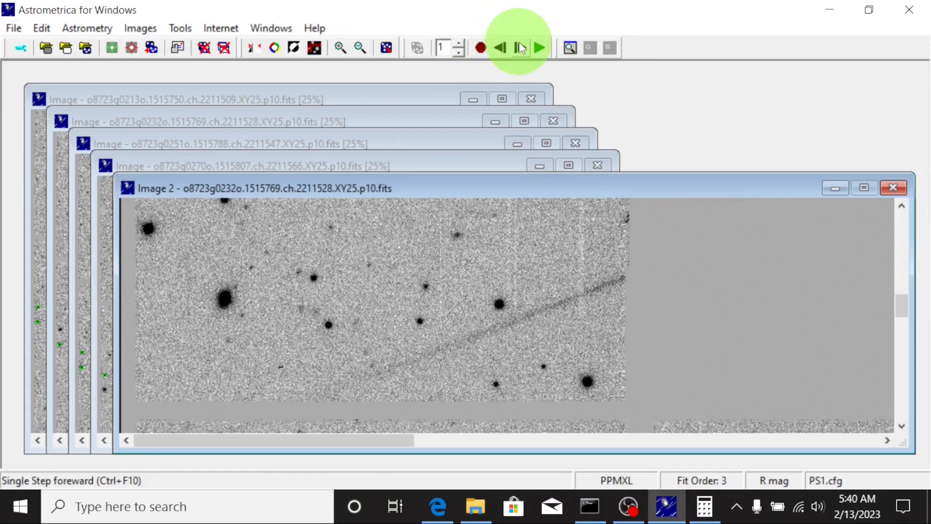
left_click(520, 47)
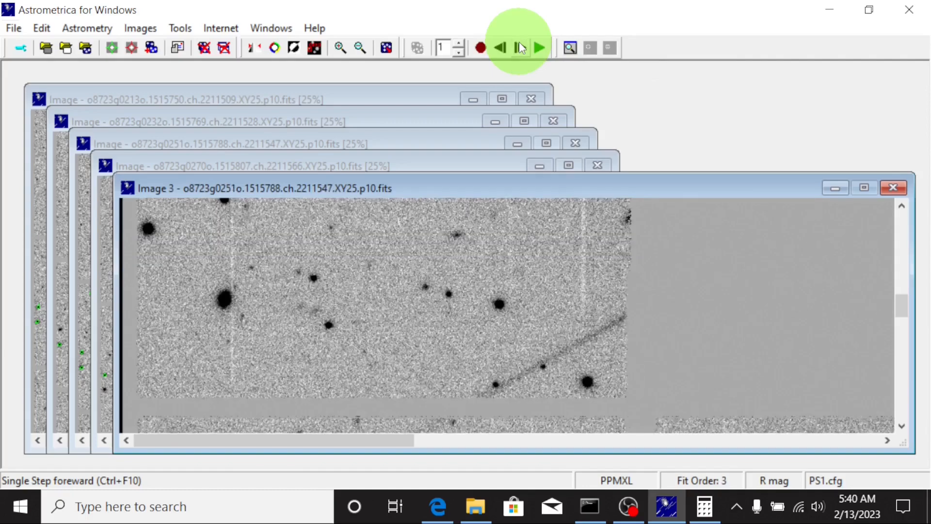
left_click(520, 47)
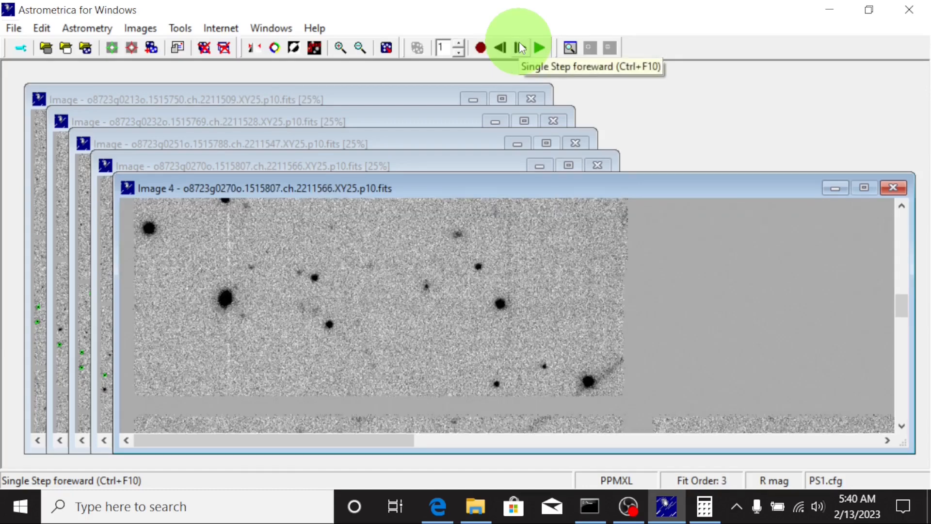
left_click(520, 47)
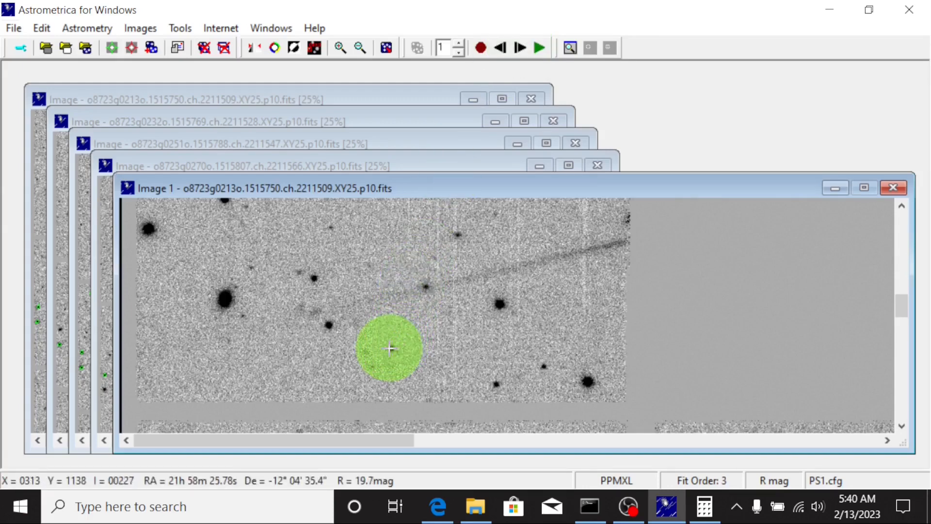
Step: Measure the moving spot below the diagonal streak in Image 1 and look through its list of known-object candidates
left_click(389, 348)
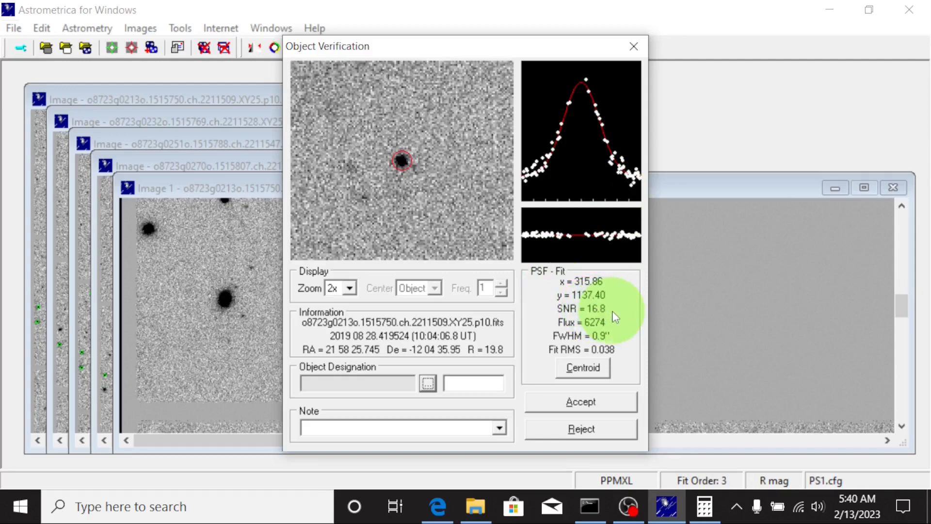
left_click(425, 383)
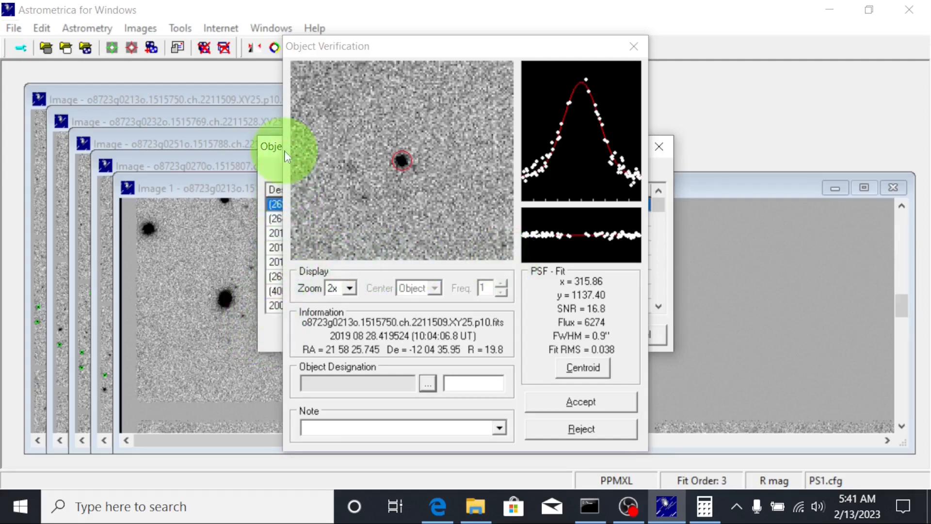
left_click(663, 251)
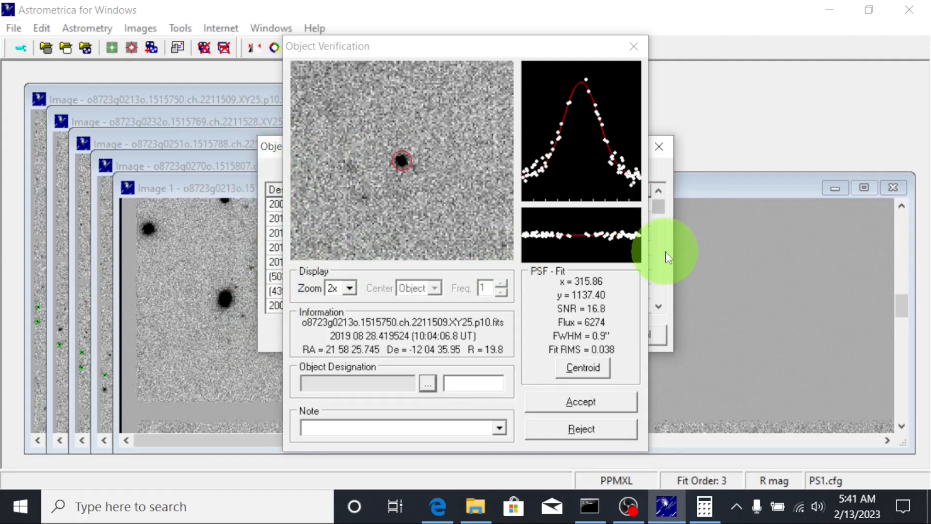
left_click(269, 147)
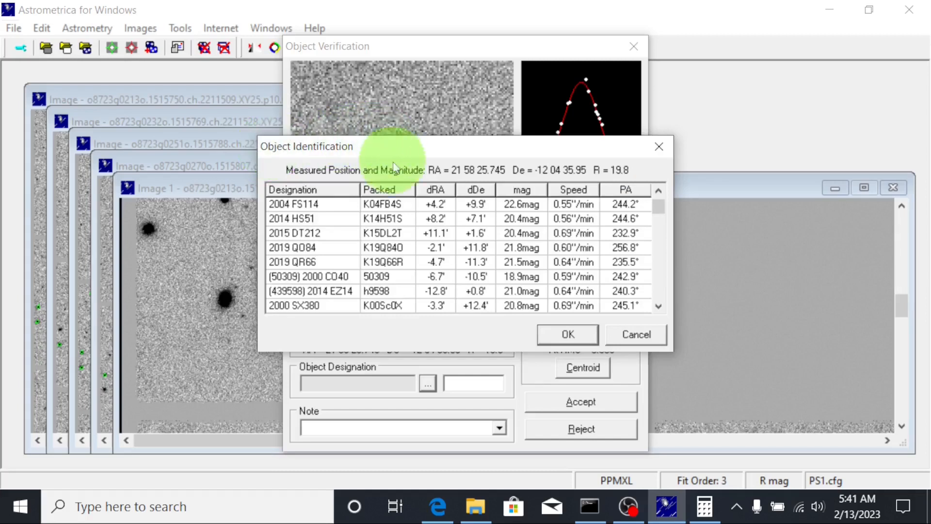
scroll(656, 194, "up", 3)
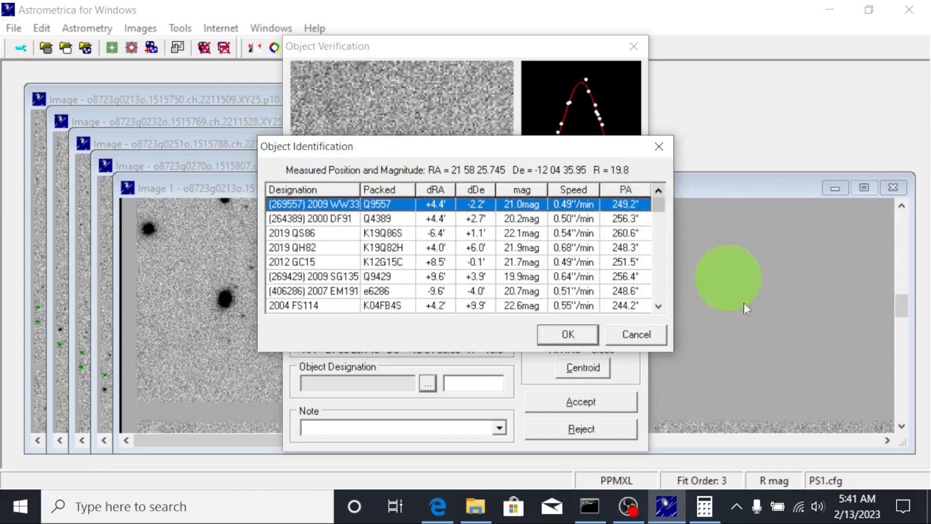
Step: Replace the nearest candidate's designation with TNG0002 and accept the measured object in Image 1
left_click(568, 335)
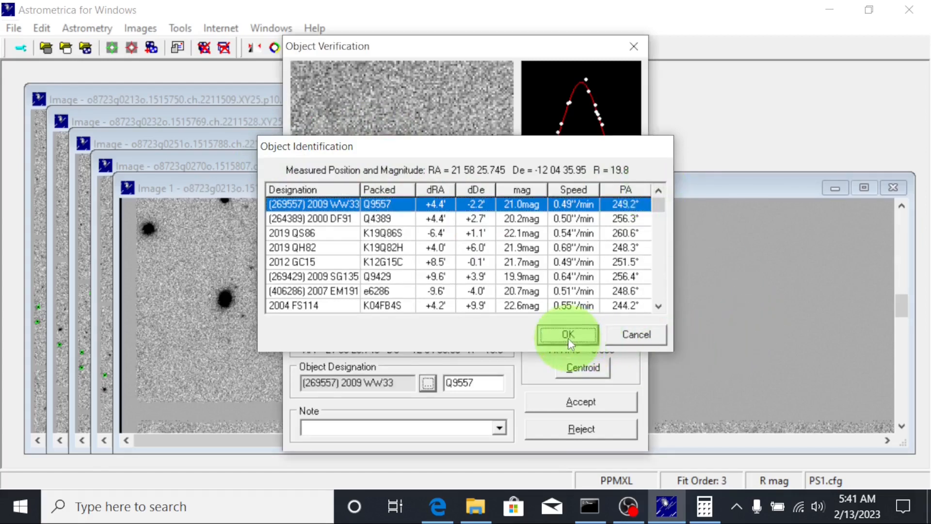
double_click(468, 381)
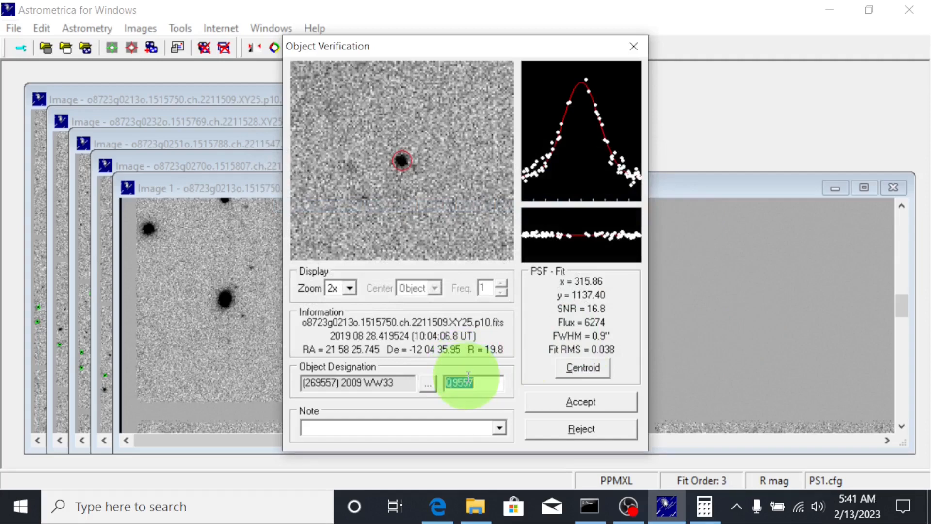
type("TNG")
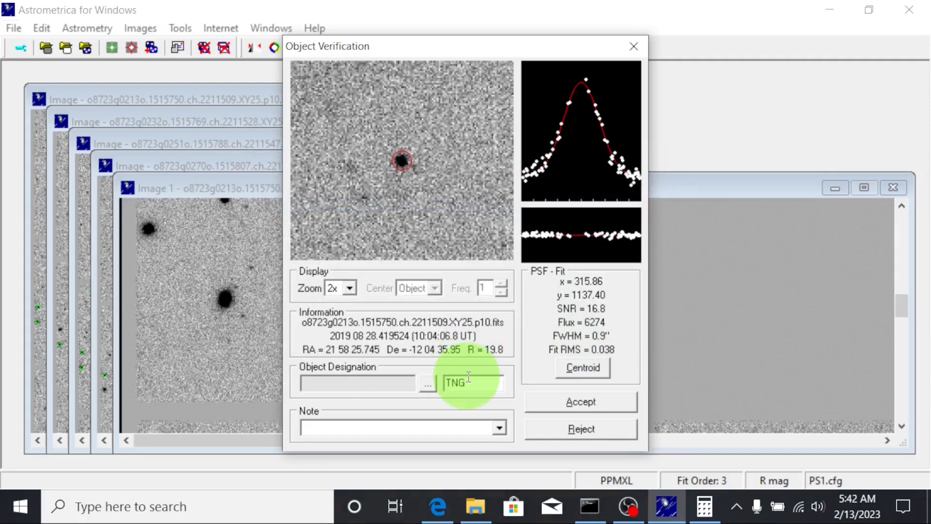
type("000")
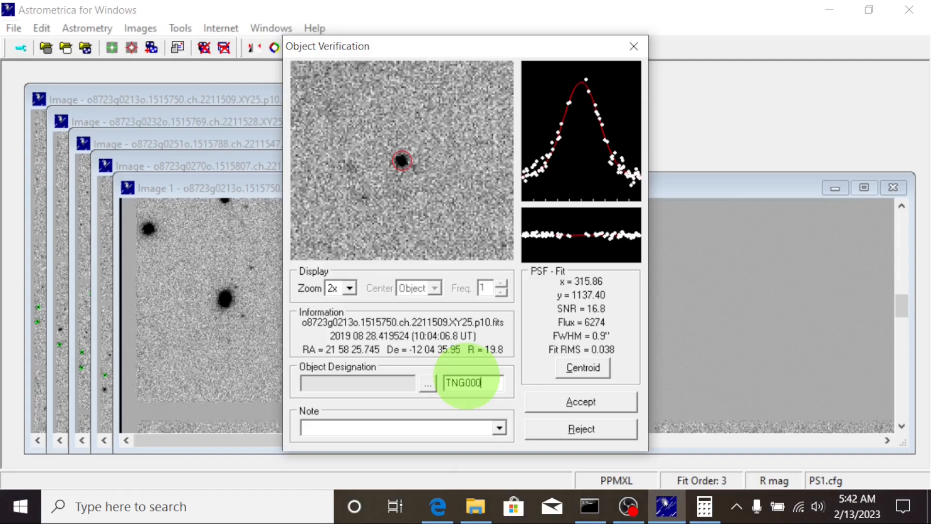
type("2")
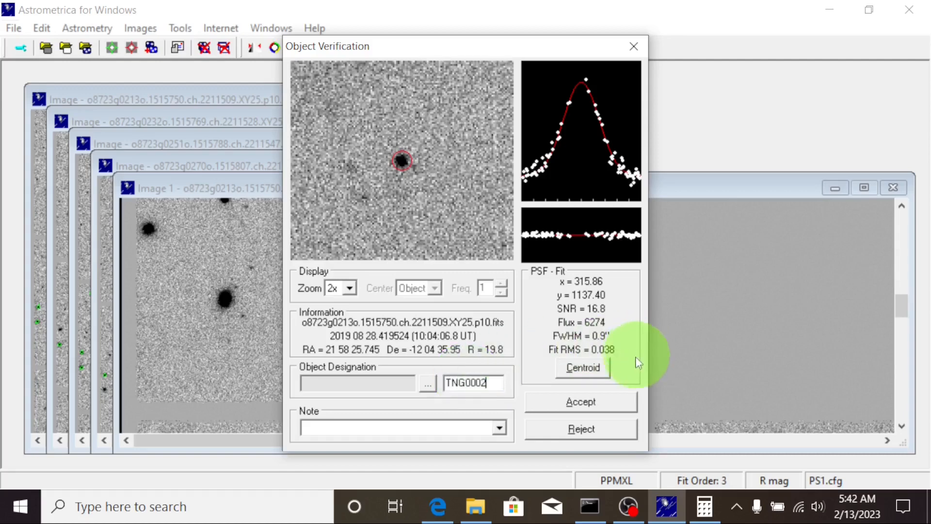
left_click(595, 403)
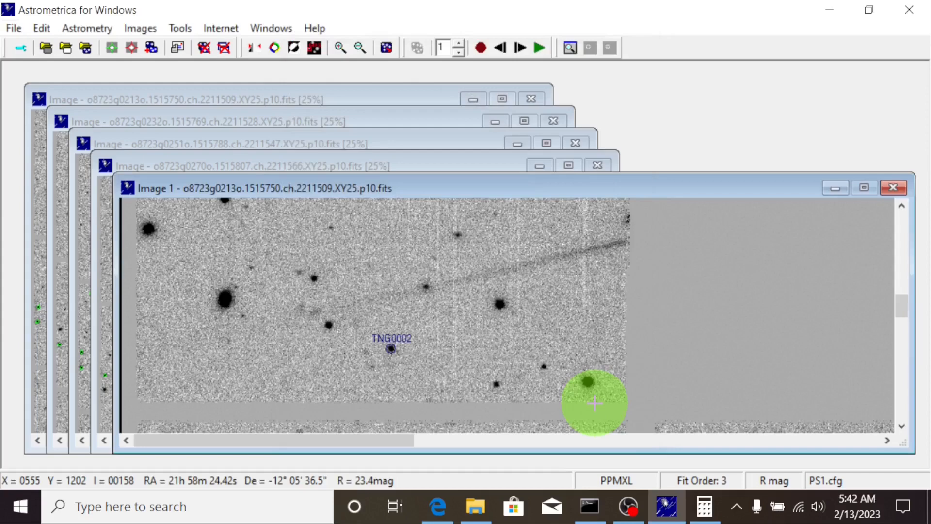
Step: Measure the same moving object in Image 2, check its known-object candidates, and accept it with the designation TNG0002
left_click(519, 49)
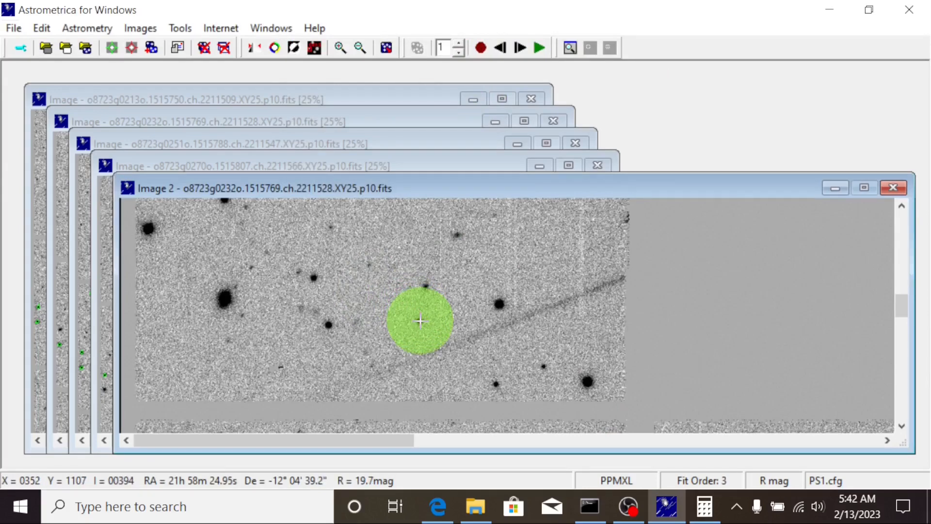
left_click(420, 321)
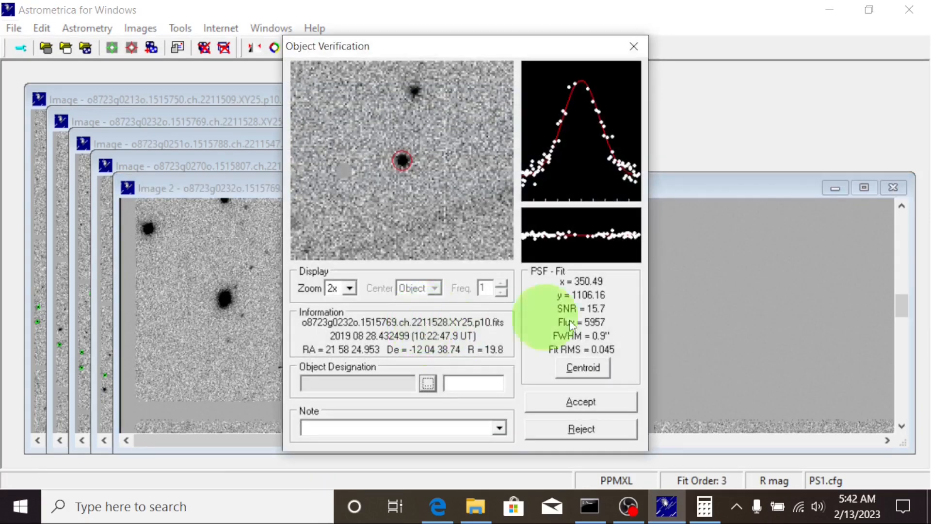
left_click(428, 382)
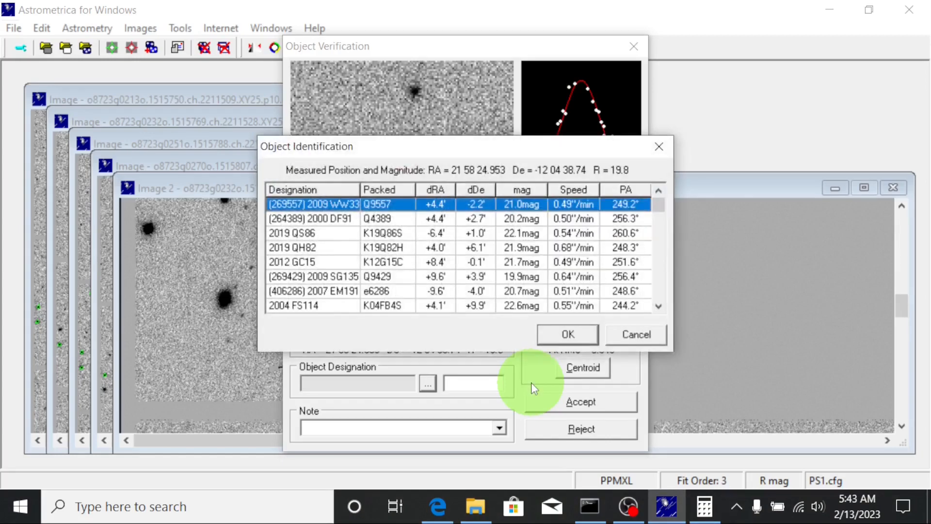
left_click(570, 336)
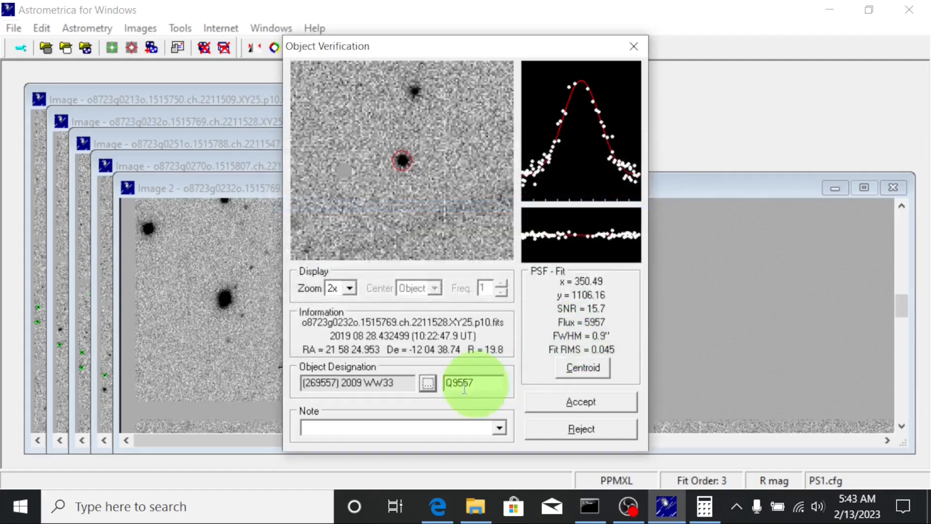
double_click(458, 382)
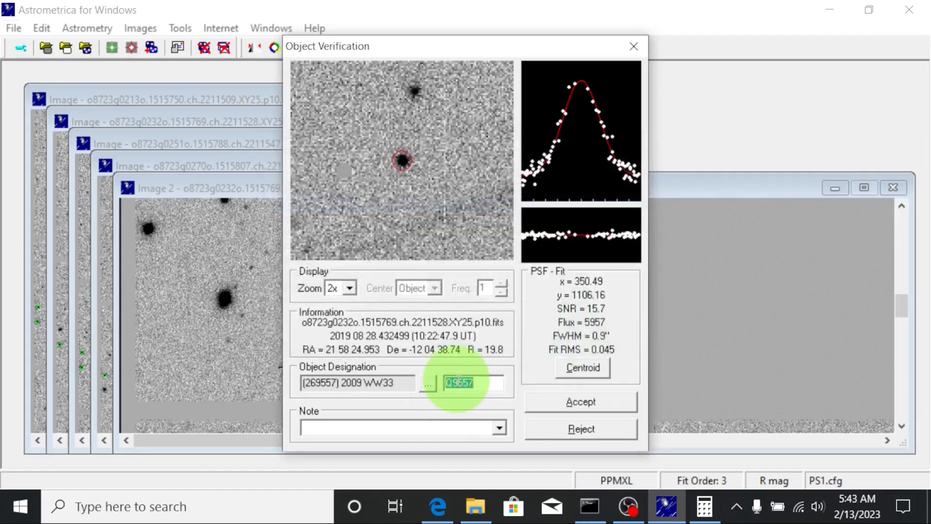
type("G0002")
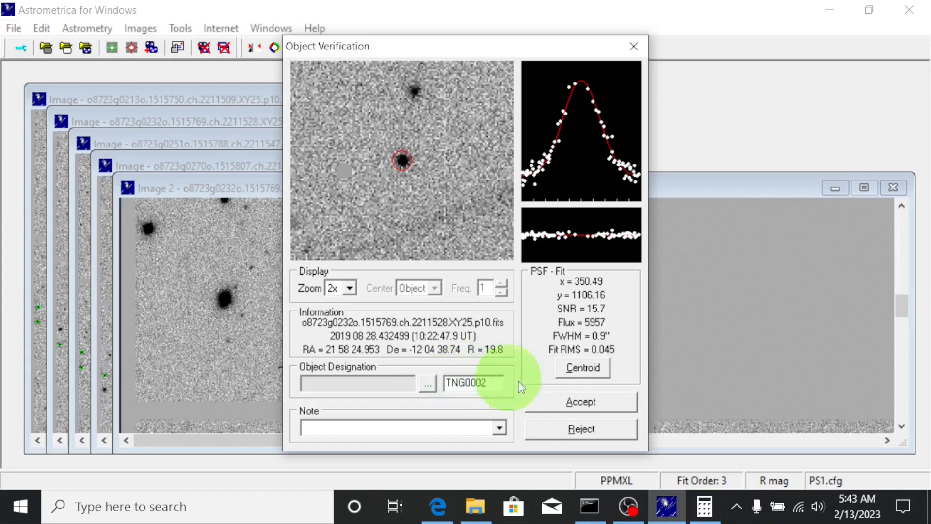
left_click(594, 401)
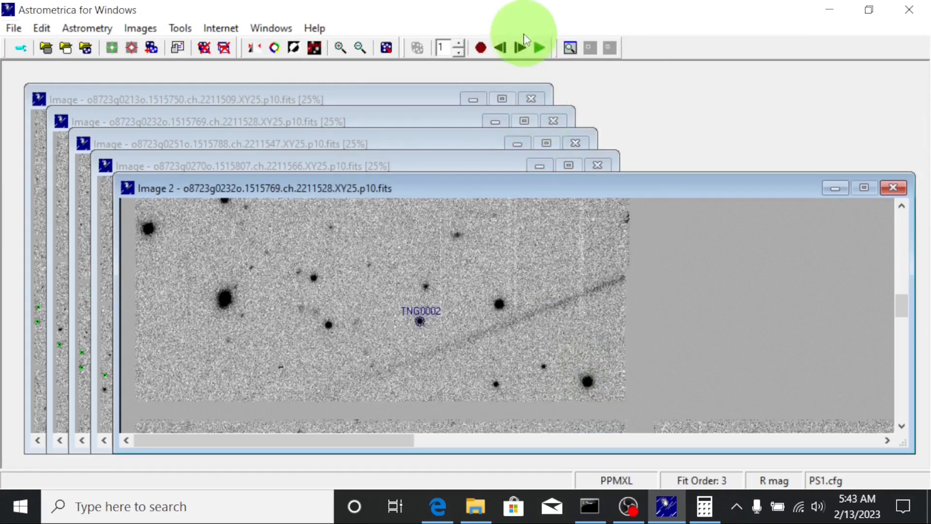
Step: Measure the same moving object in Image 3, check its known-object candidates, and accept it with the designation TNG0002
left_click(520, 48)
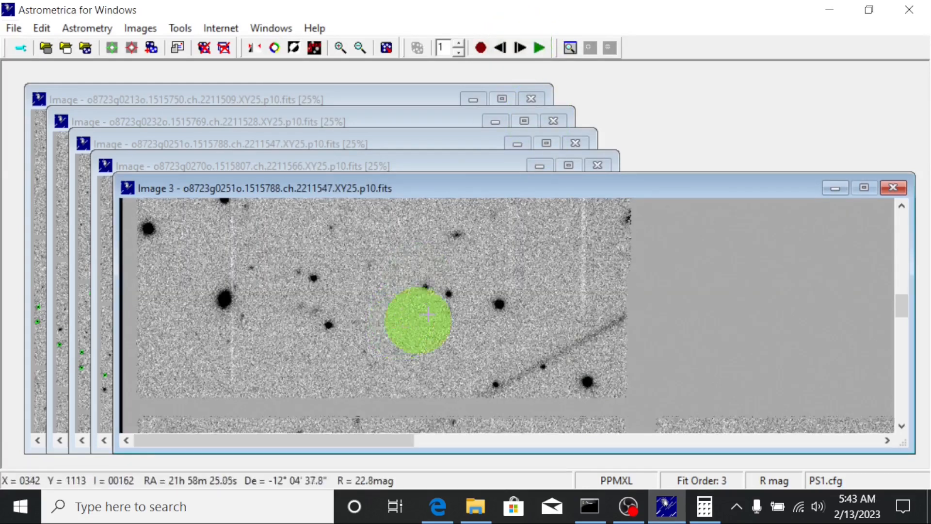
left_click(448, 295)
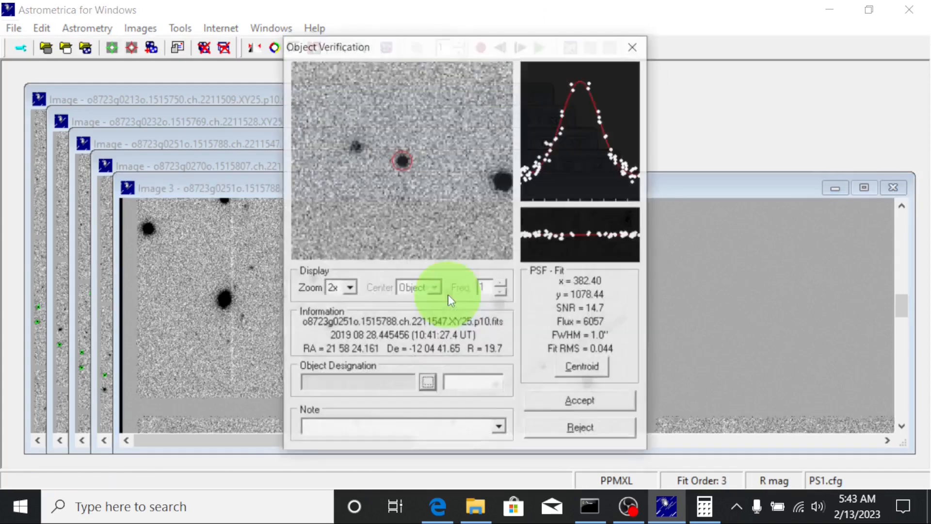
left_click(428, 383)
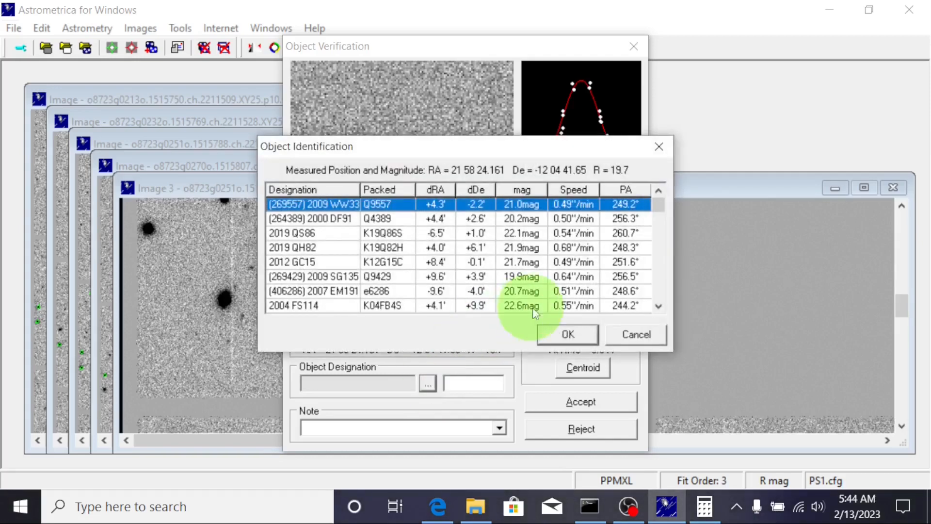
left_click(566, 324)
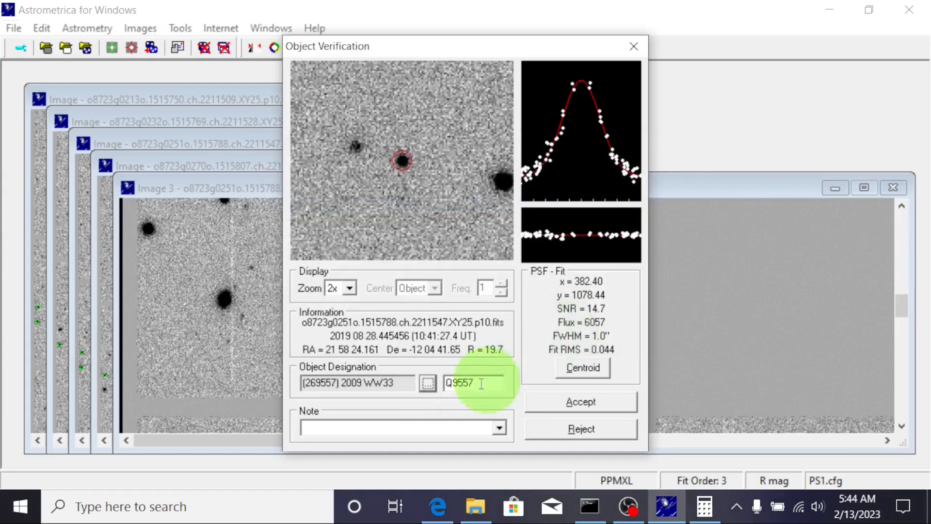
left_click(462, 382)
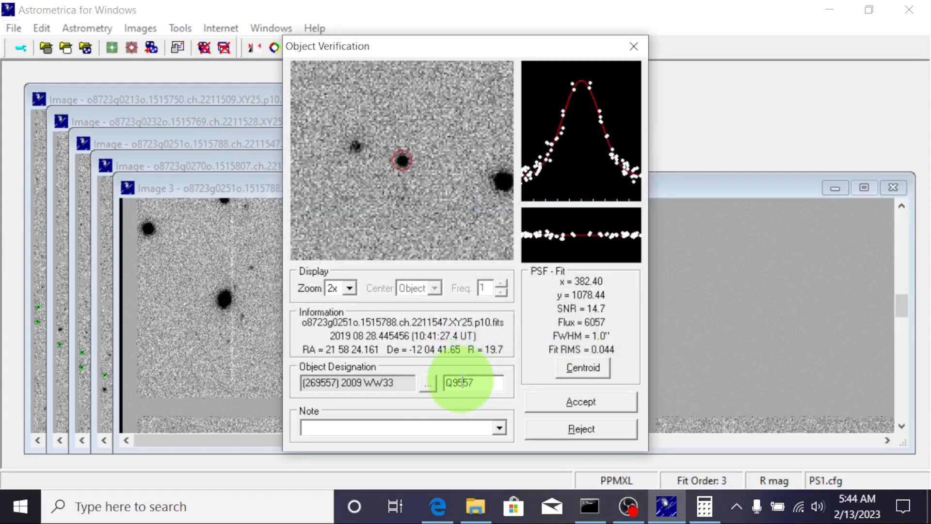
double_click(462, 381)
type("TNG")
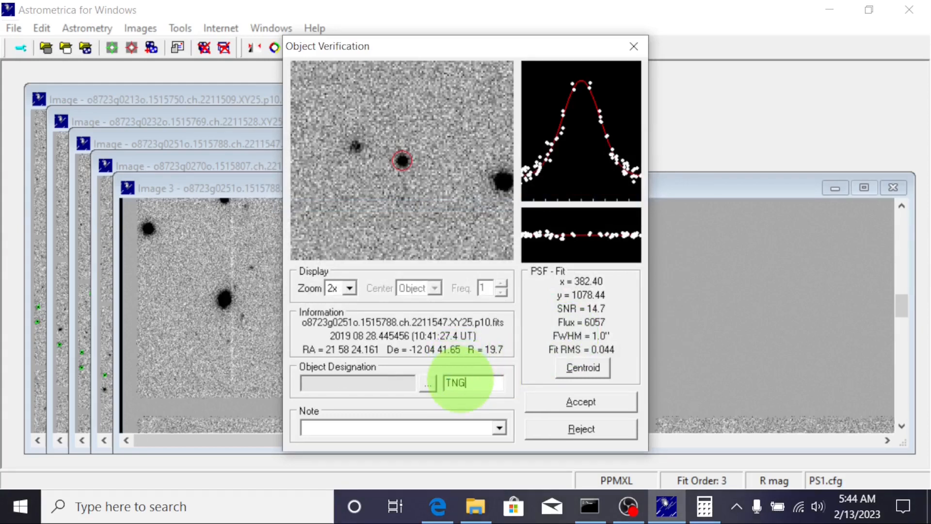
type("0002")
left_click(589, 403)
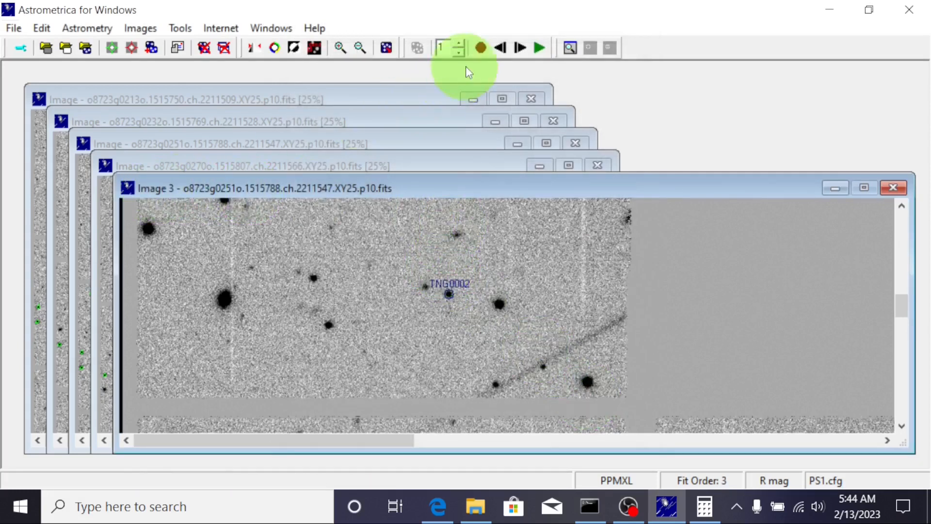
Step: Measure the same moving object in Image 4, check its known-object candidates, and accept it with the designation TNG0002
left_click(519, 48)
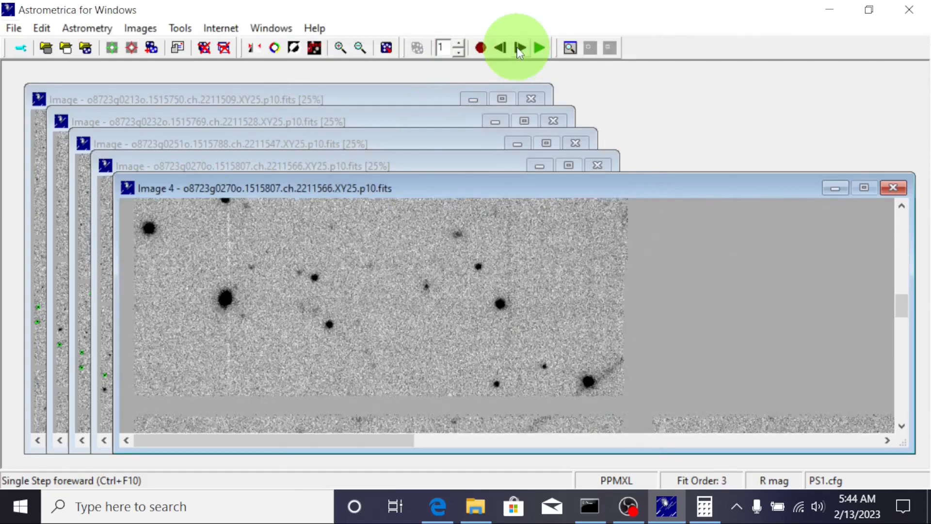
left_click(479, 266)
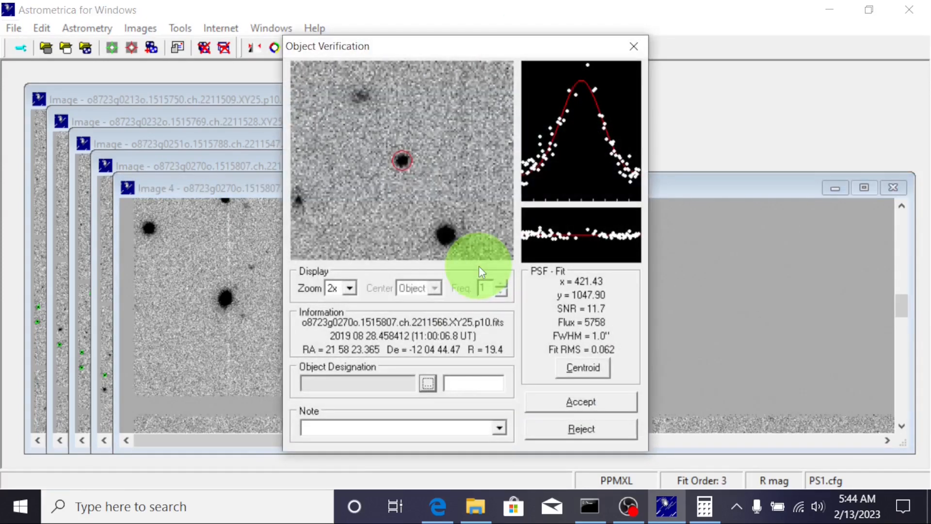
left_click(429, 382)
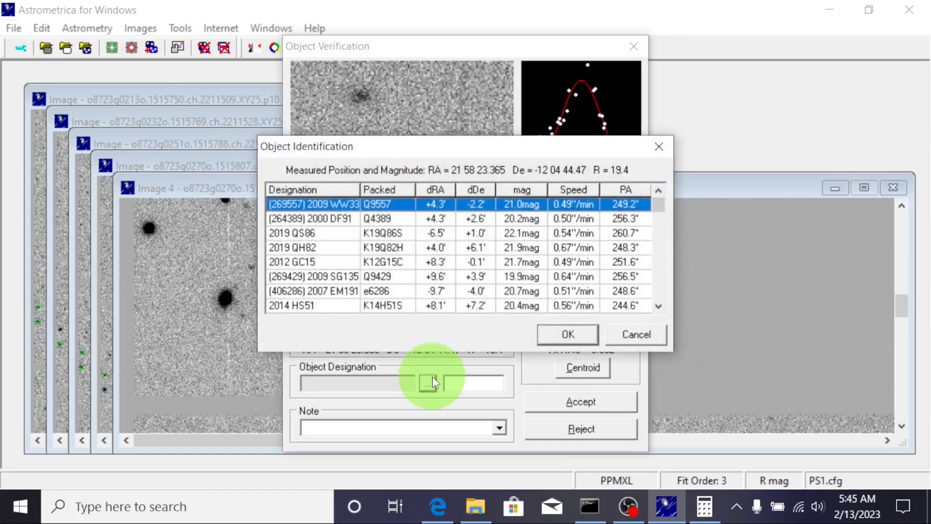
left_click(581, 334)
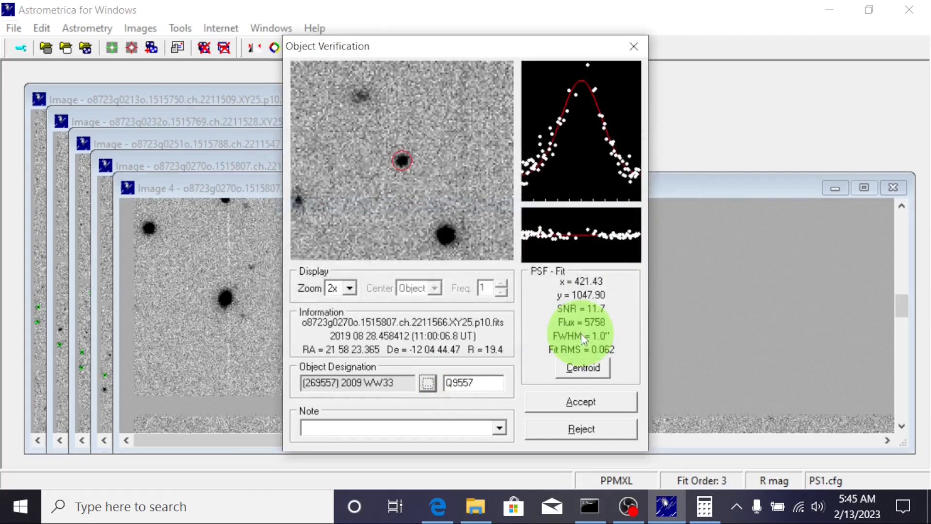
double_click(460, 383)
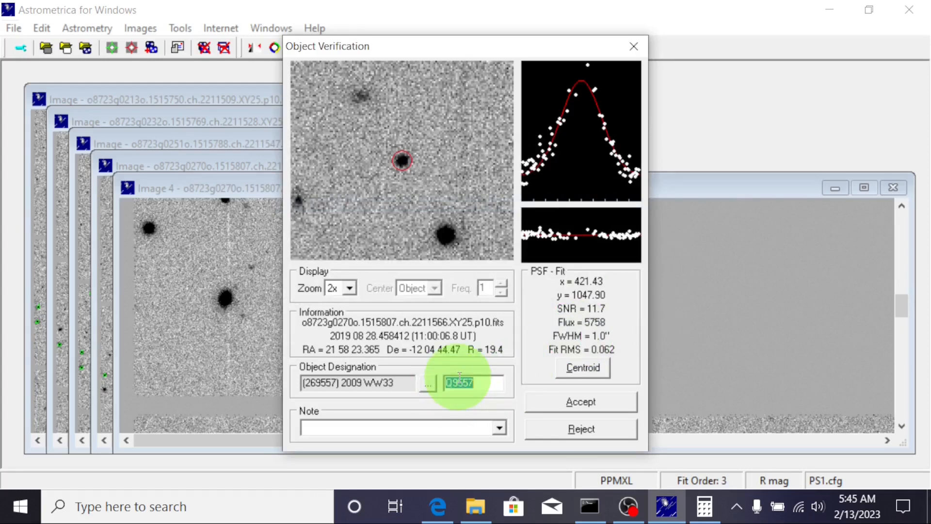
type("TNG000")
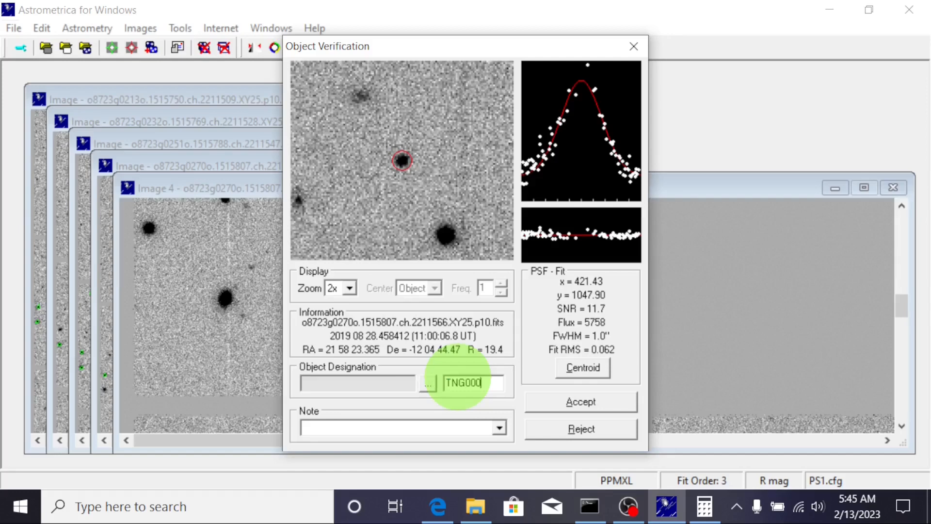
type("2")
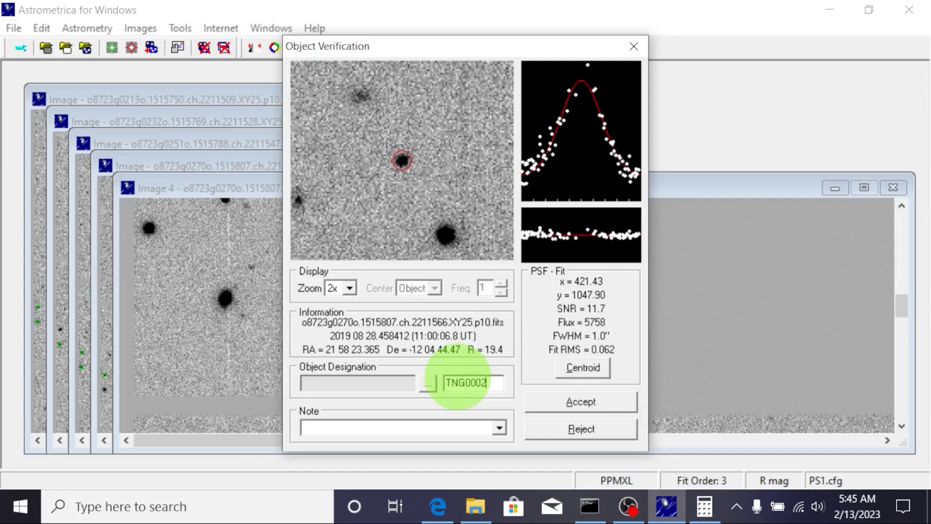
left_click(598, 403)
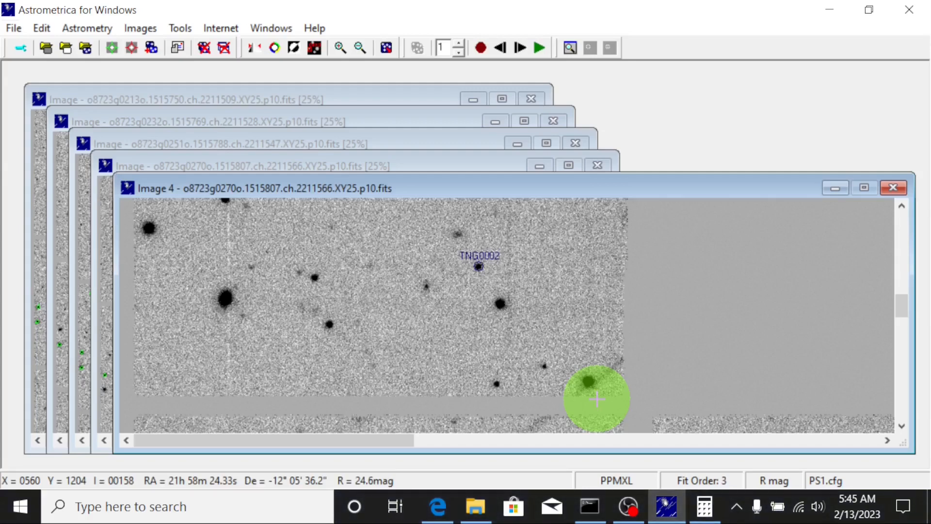
Step: Resume blinking the images and open the MPC report in a maximized window to review the TNG0001 and TNG0002 measurements
left_click(538, 47)
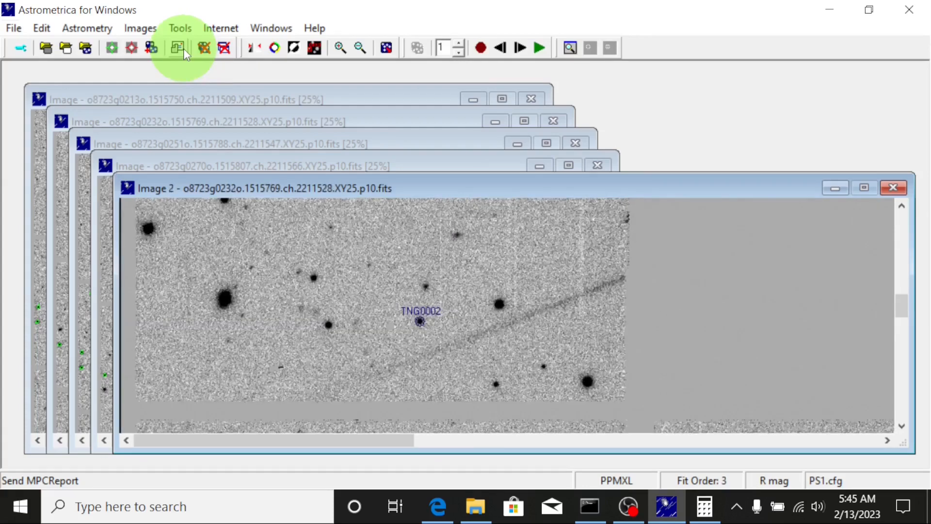
left_click(184, 48)
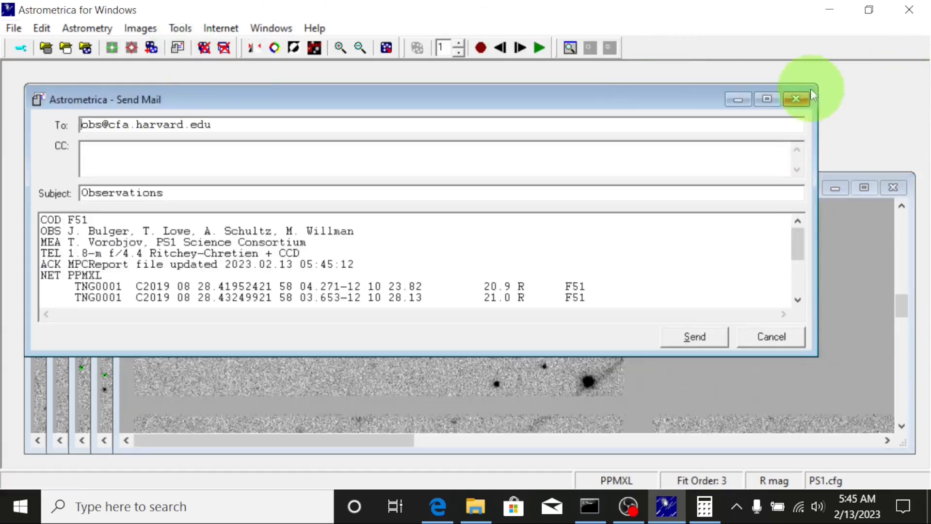
left_click(772, 98)
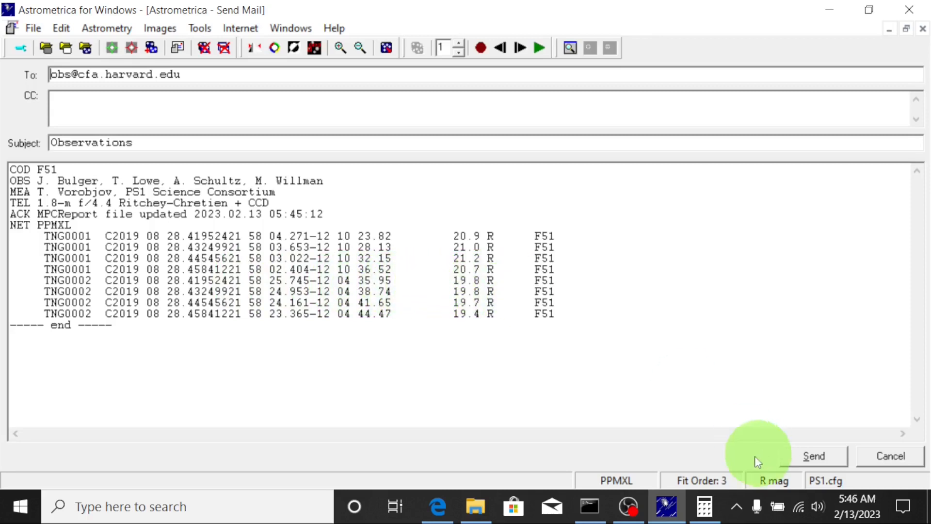
Step: Switch to Calculator to subtract TNG0002's magnitude 19.4 from 19.8, clear and minimize it, and close the report without sending
left_click(703, 514)
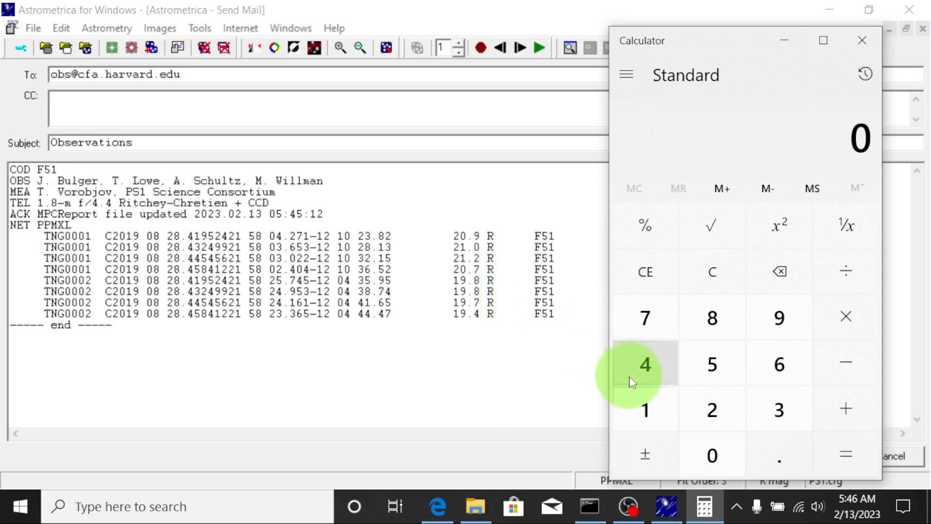
left_click(648, 409)
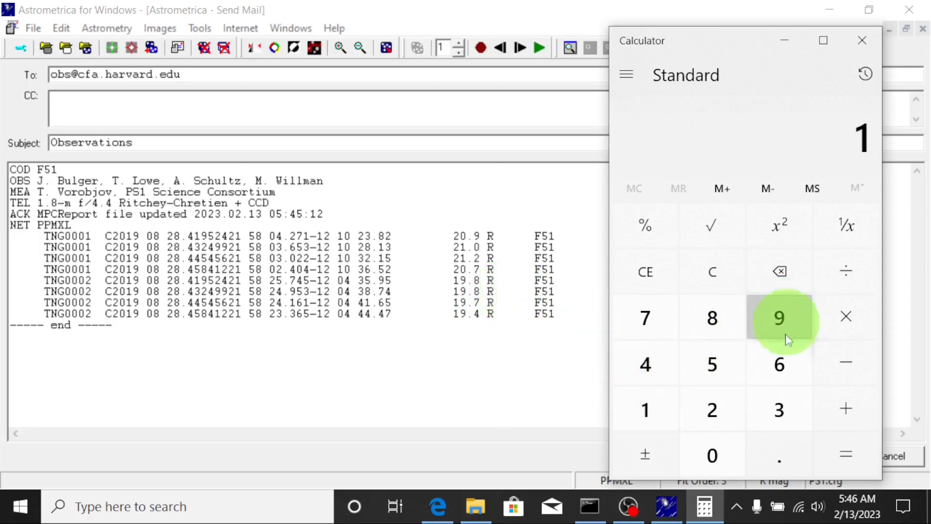
left_click(779, 459)
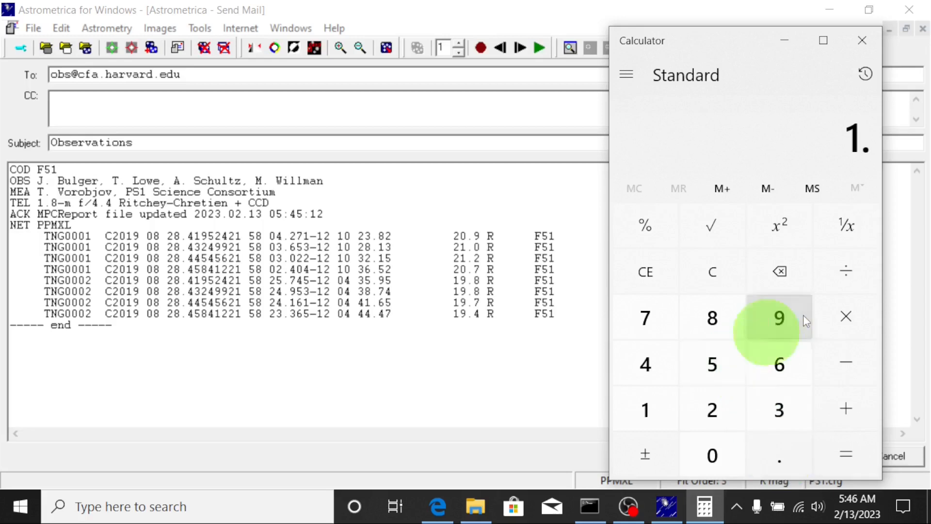
left_click(791, 274)
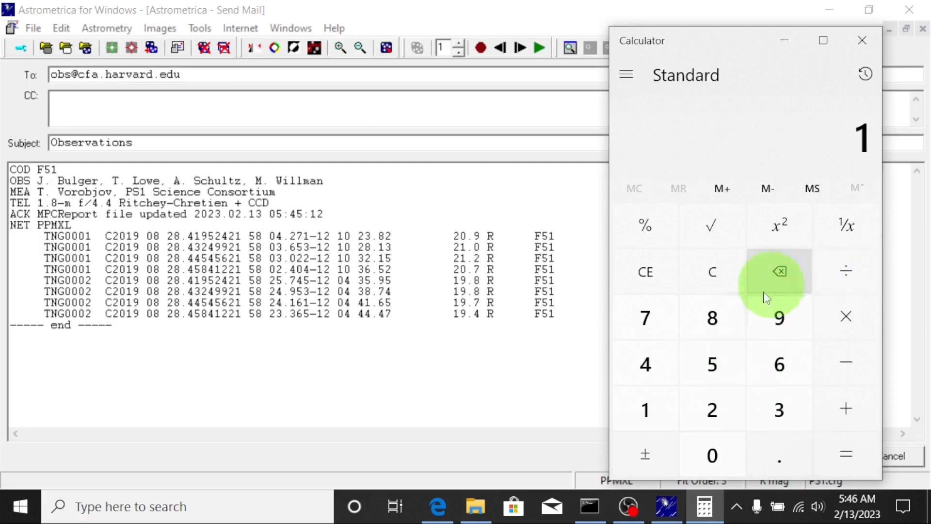
left_click(776, 318)
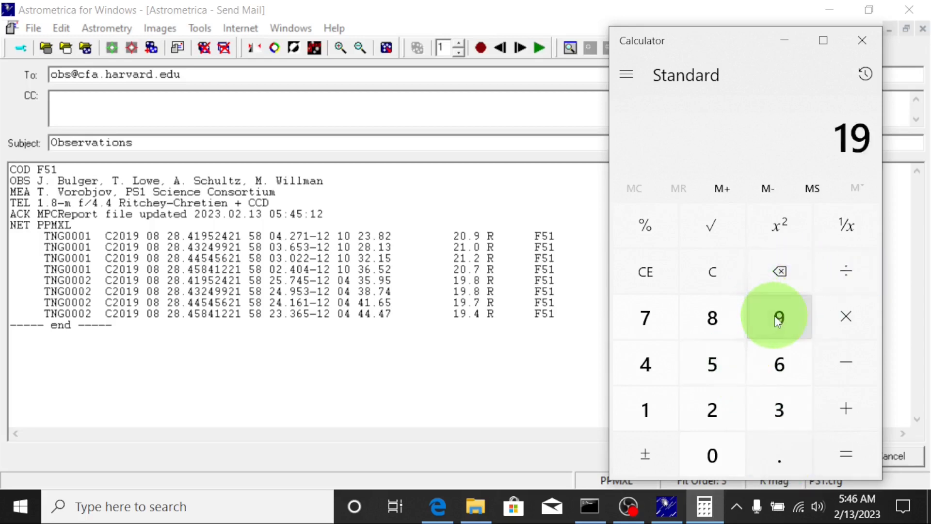
left_click(762, 449)
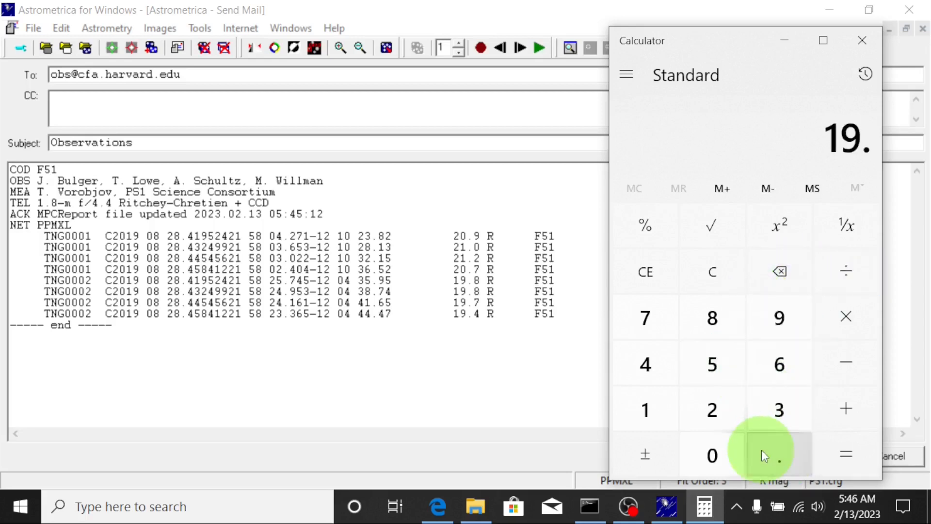
left_click(731, 341)
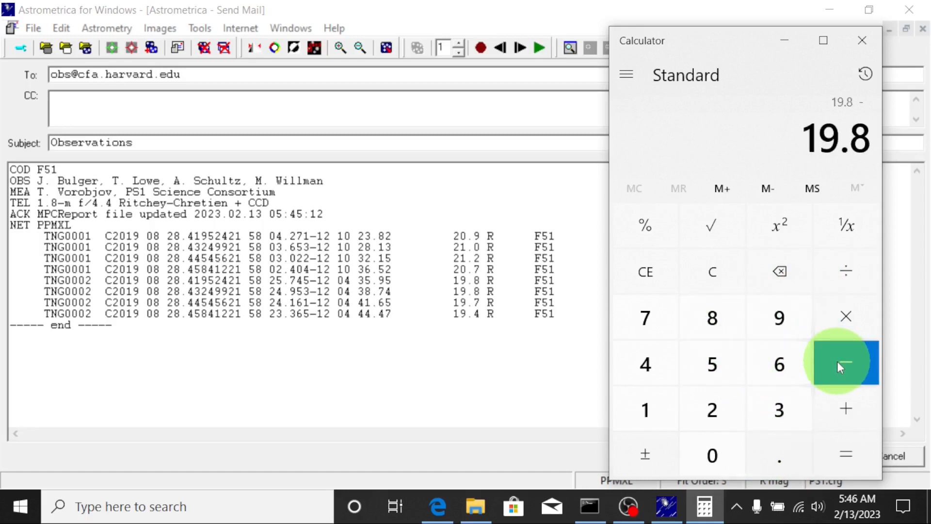
left_click(657, 407)
left_click(778, 316)
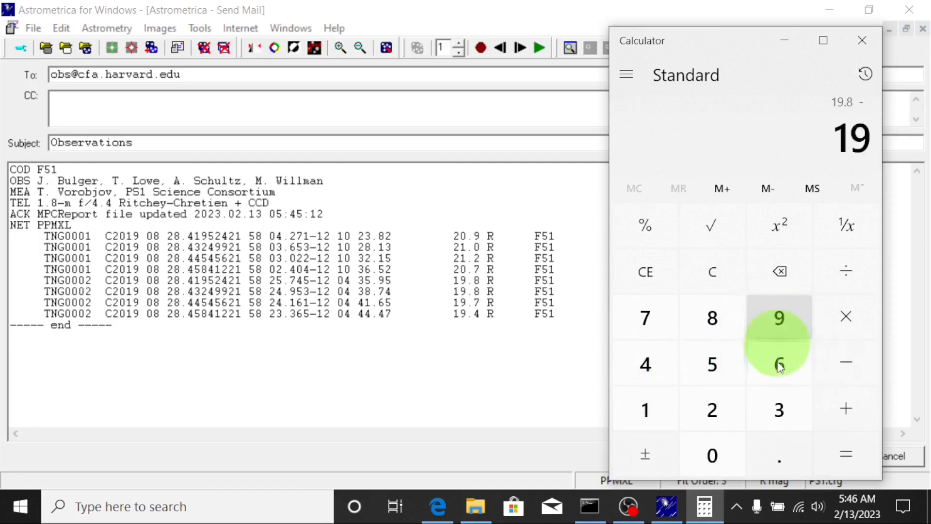
left_click(779, 461)
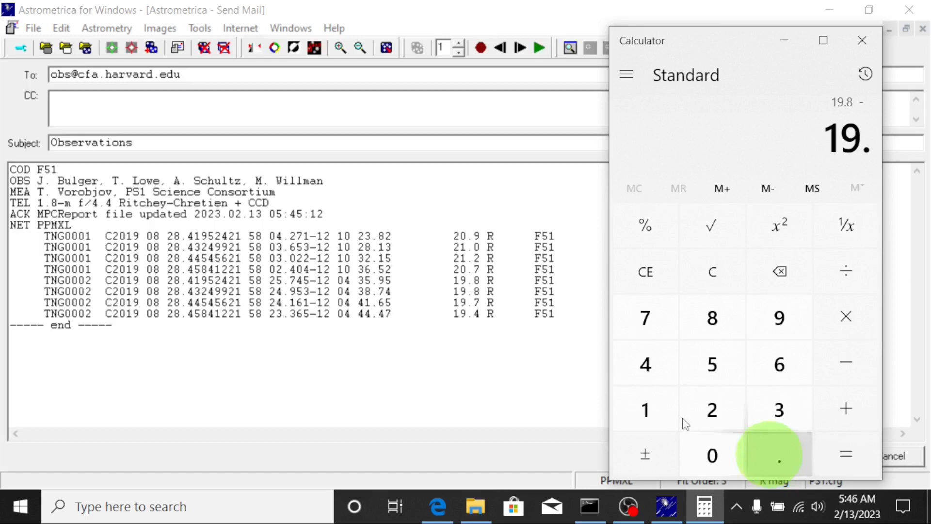
left_click(636, 377)
left_click(857, 448)
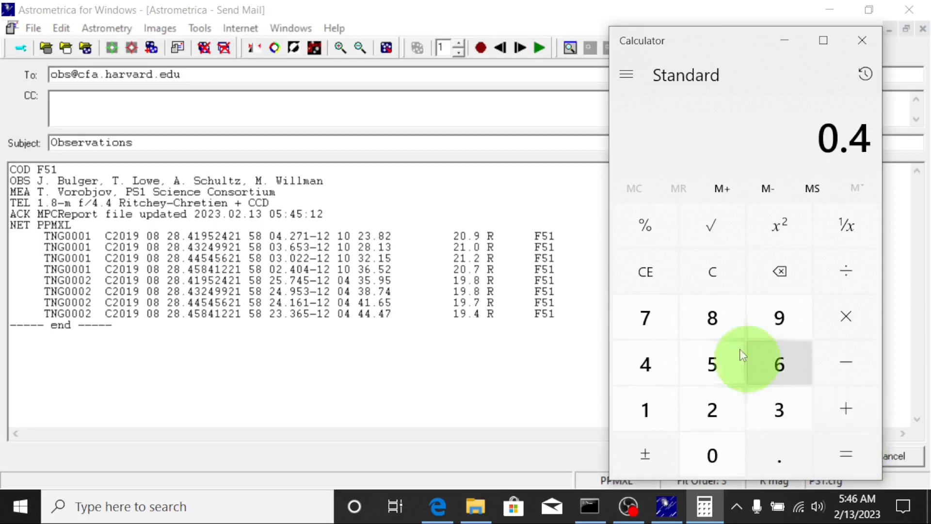
left_click(664, 280)
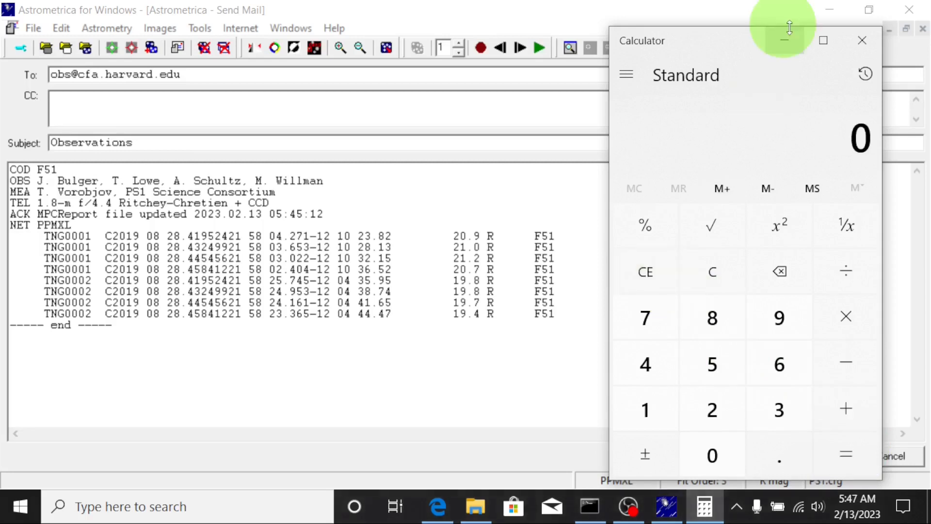
left_click(782, 39)
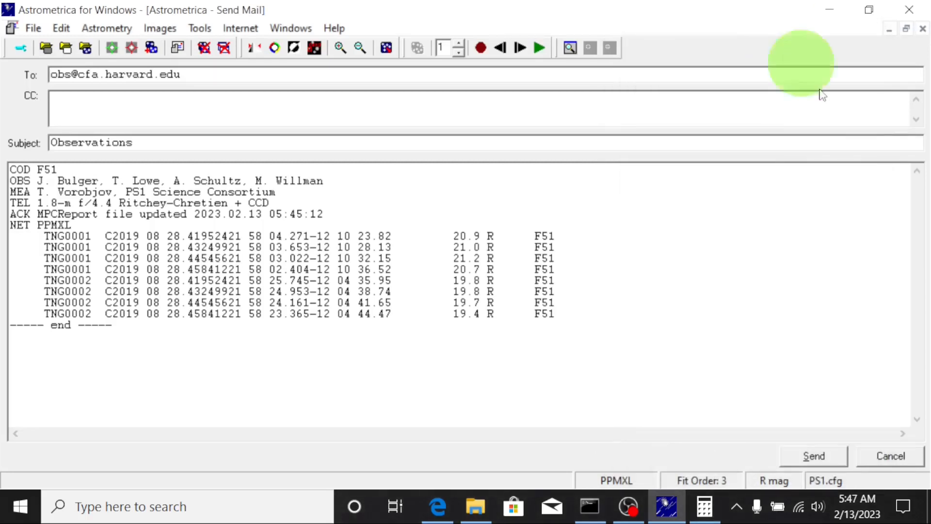
left_click(892, 455)
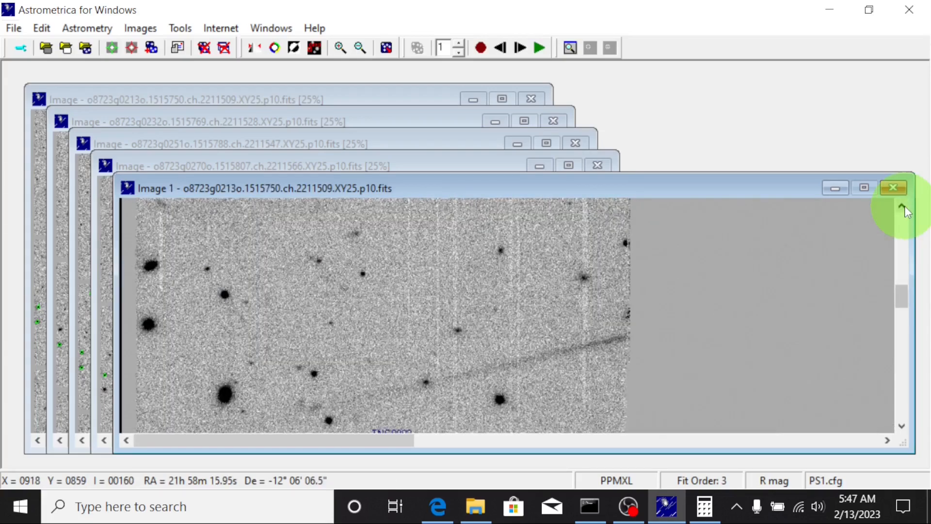
Step: Examine the blinking images further up for another moving spot, and stop the blinking with Image 1 shown
left_click(904, 205)
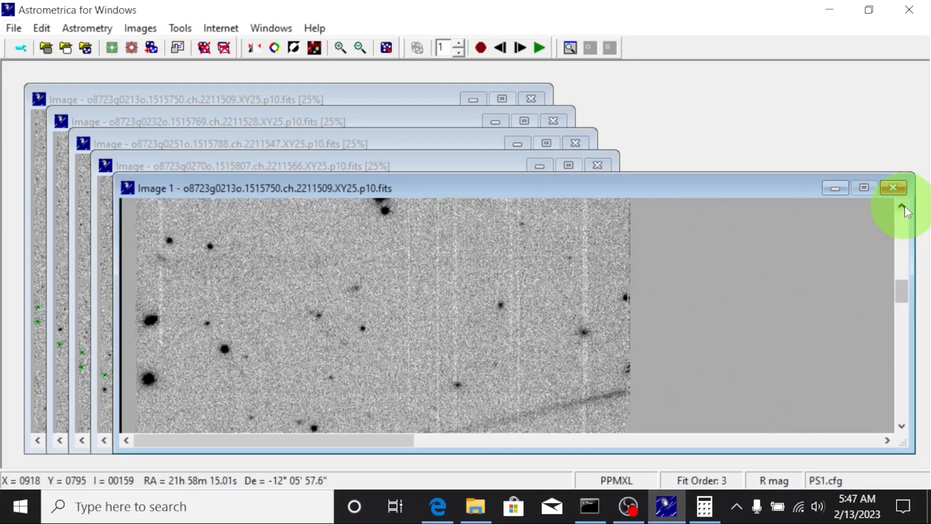
left_click(904, 205)
left_click(904, 206)
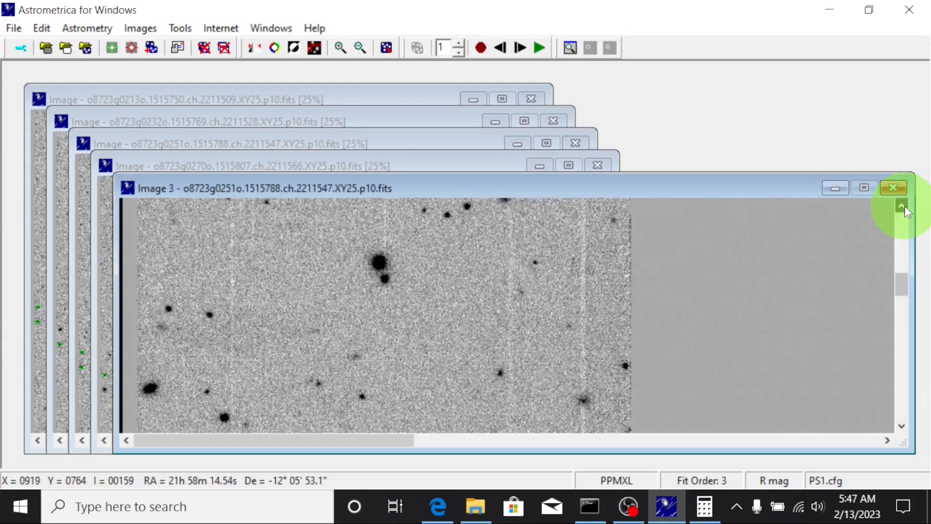
left_click(904, 206)
left_click(904, 206)
left_click(904, 206)
left_click(904, 206)
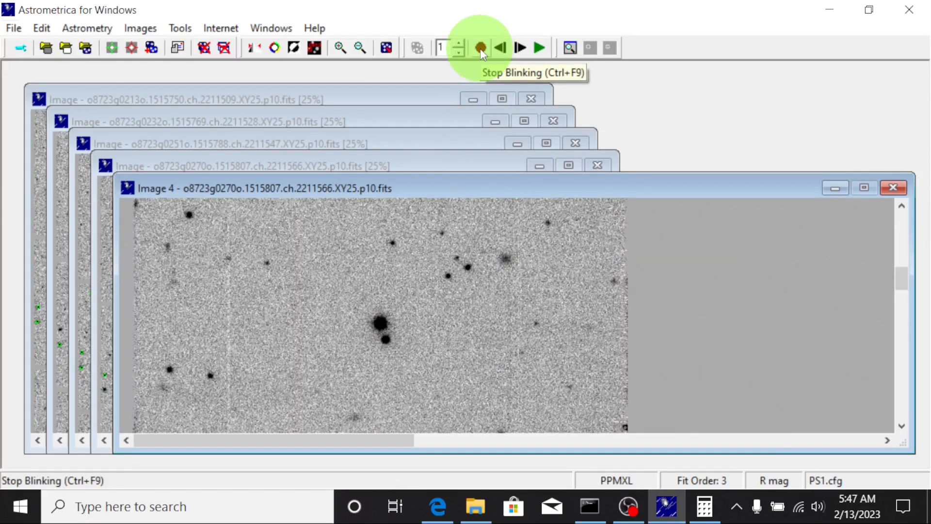
left_click(480, 48)
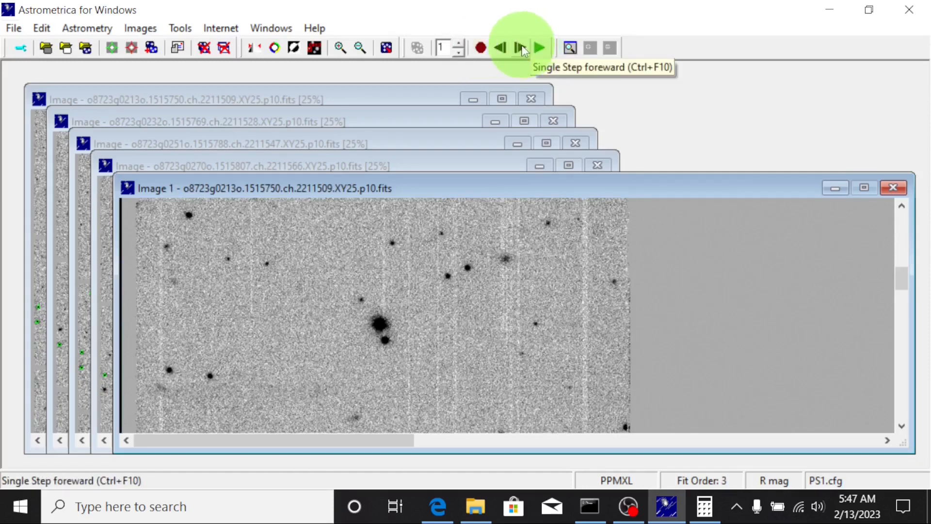
left_click(521, 48)
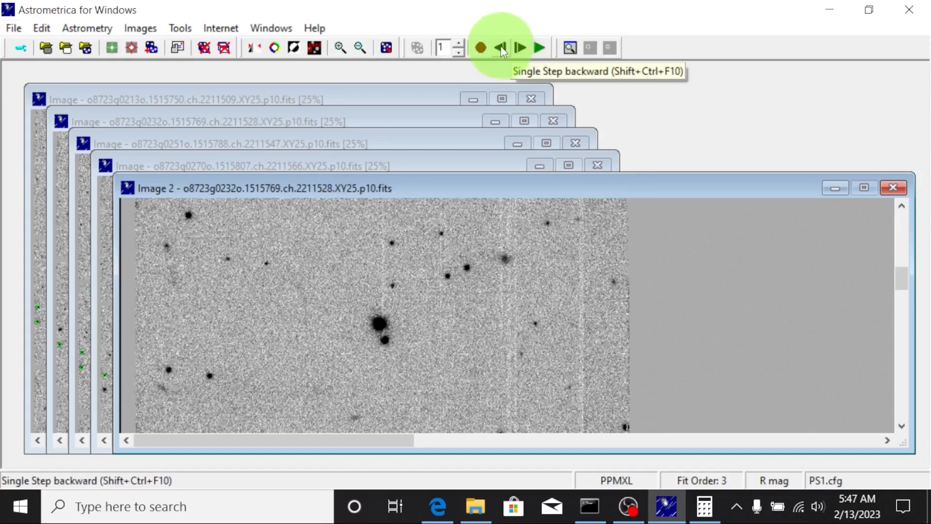
left_click(500, 49)
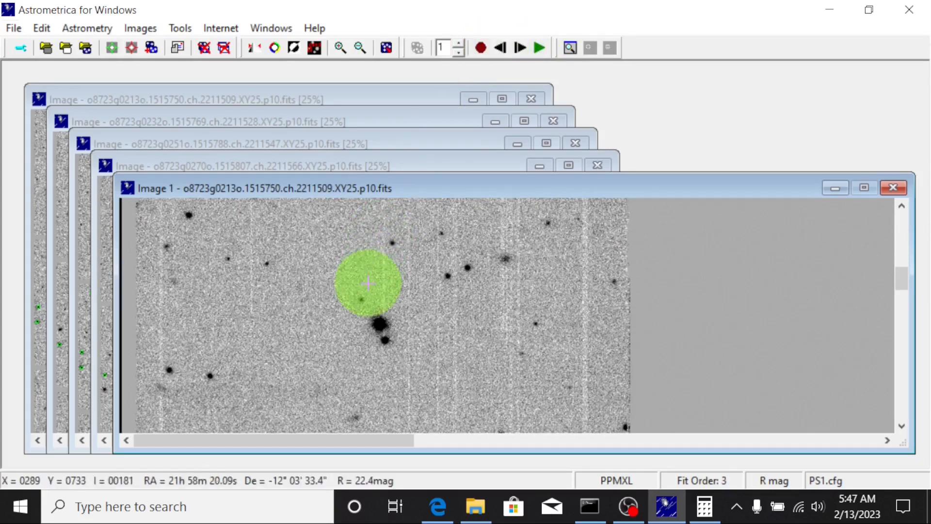
Step: Measure the faint spot just above the large dark star in Image 1, check its known-object candidates, and accept it as TNG0003
left_click(361, 301)
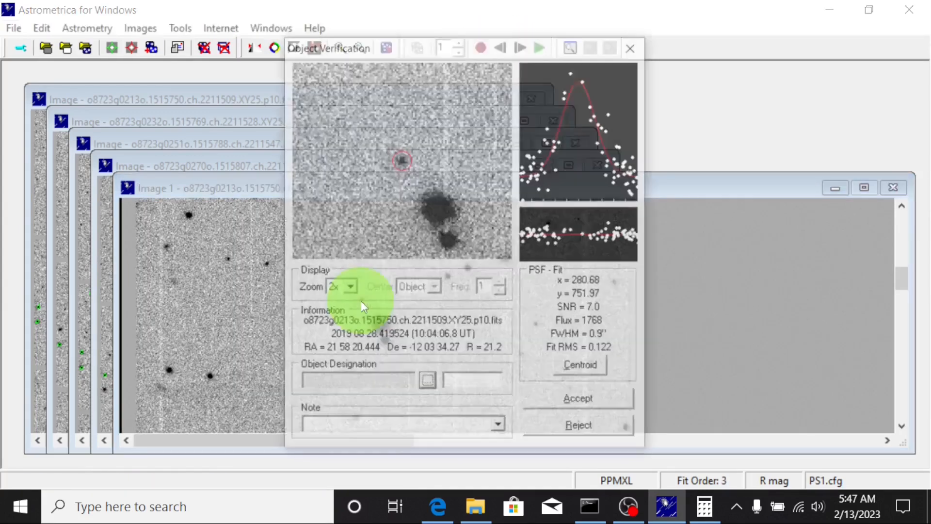
left_click(427, 382)
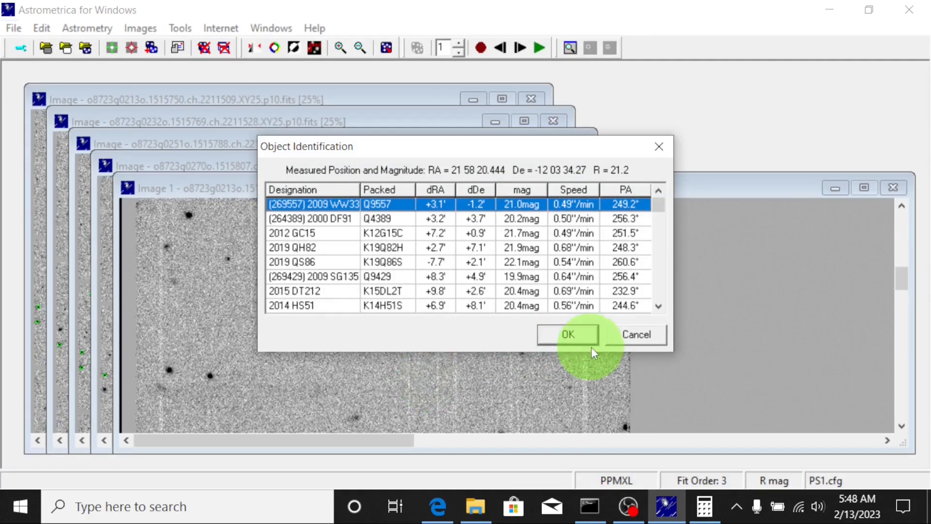
left_click(575, 335)
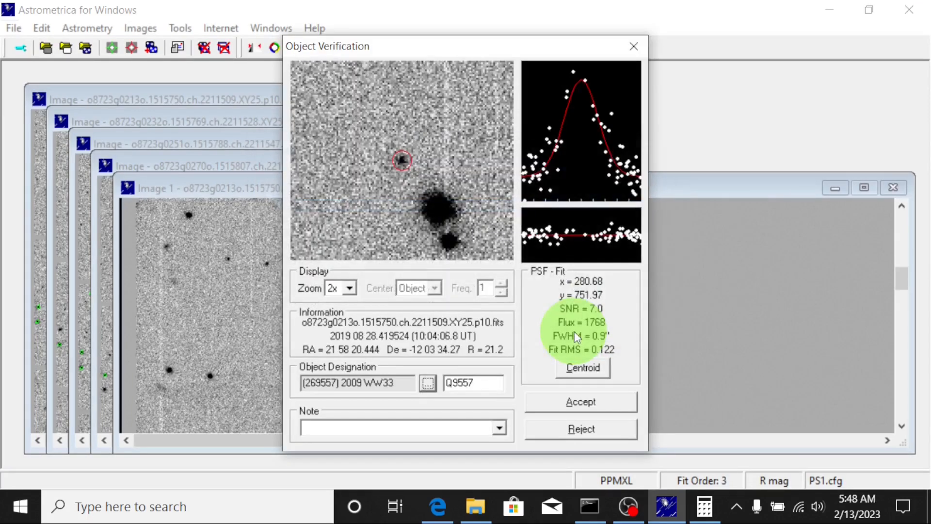
double_click(460, 382)
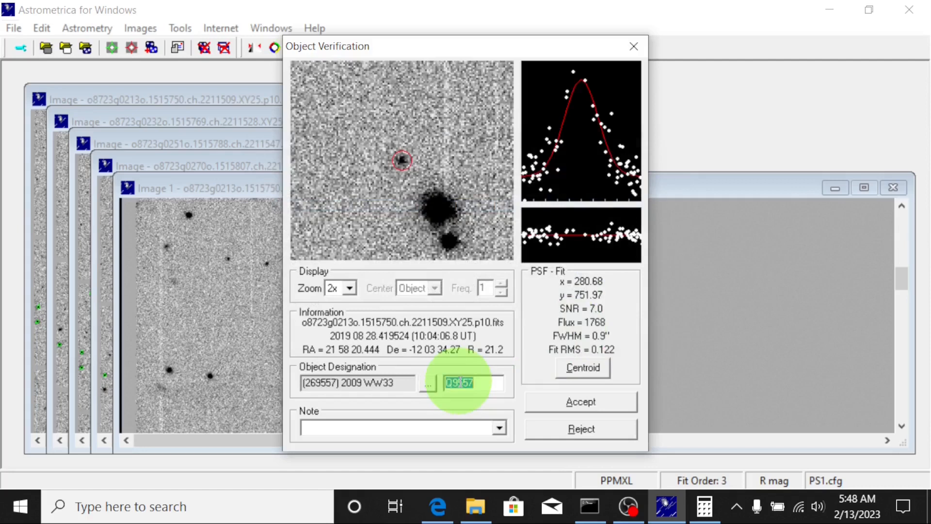
type("TNG")
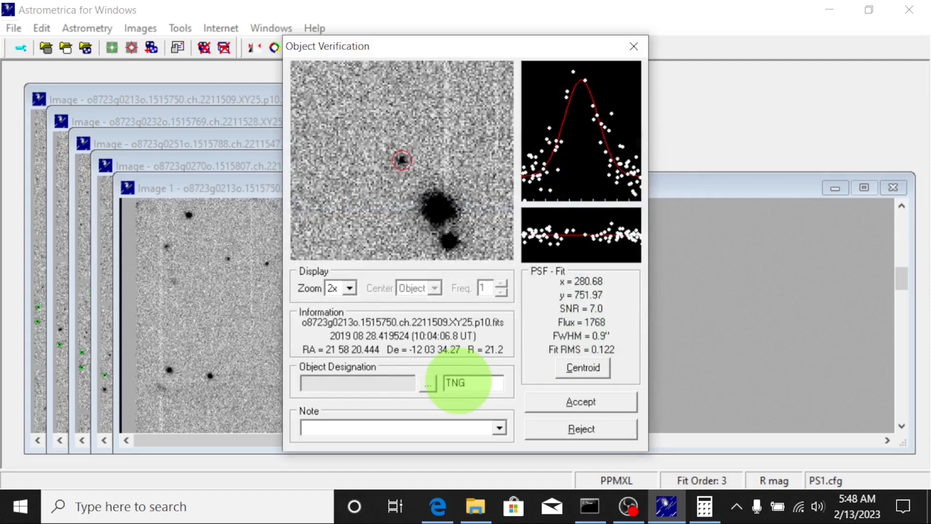
type("0003")
left_click(581, 405)
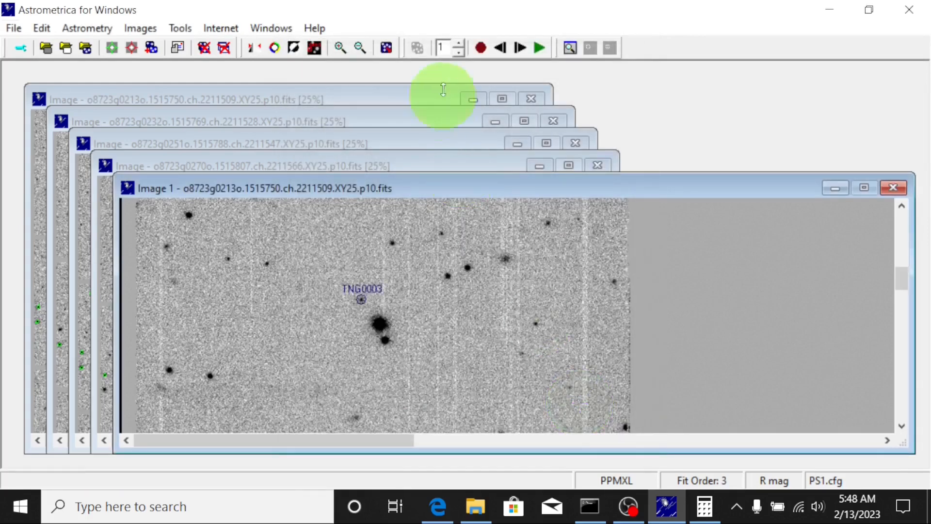
Step: Advance to Image 2, measure the same moving object, check its known-object candidates, and accept it with the designation TNG0003
left_click(520, 48)
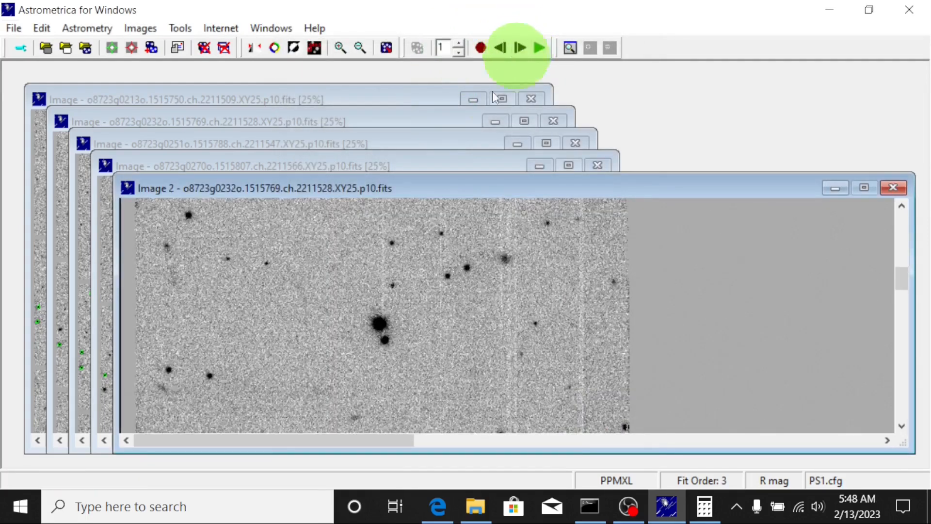
left_click(392, 284)
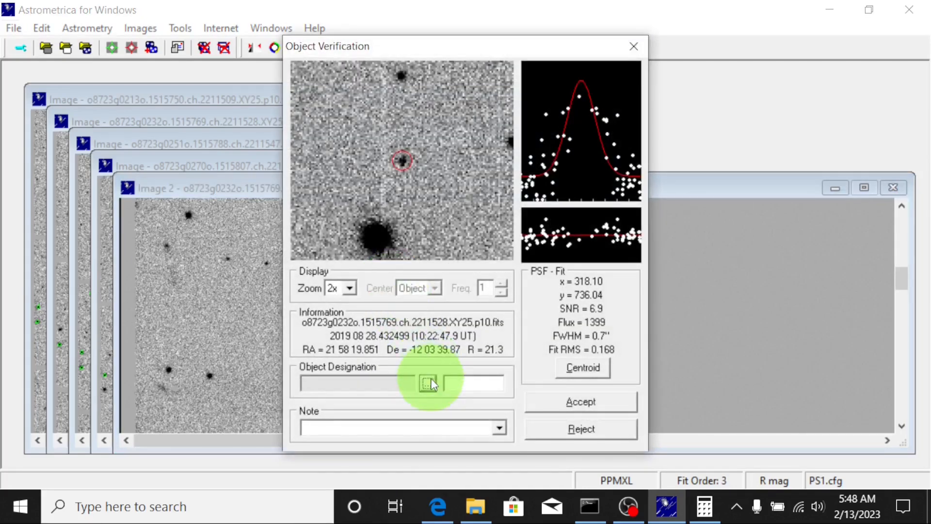
left_click(429, 383)
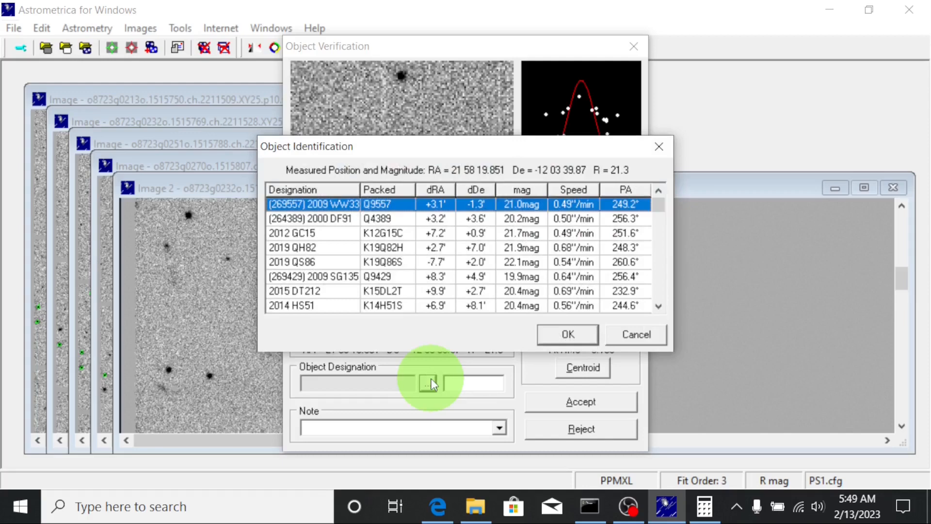
left_click(552, 331)
double_click(456, 382)
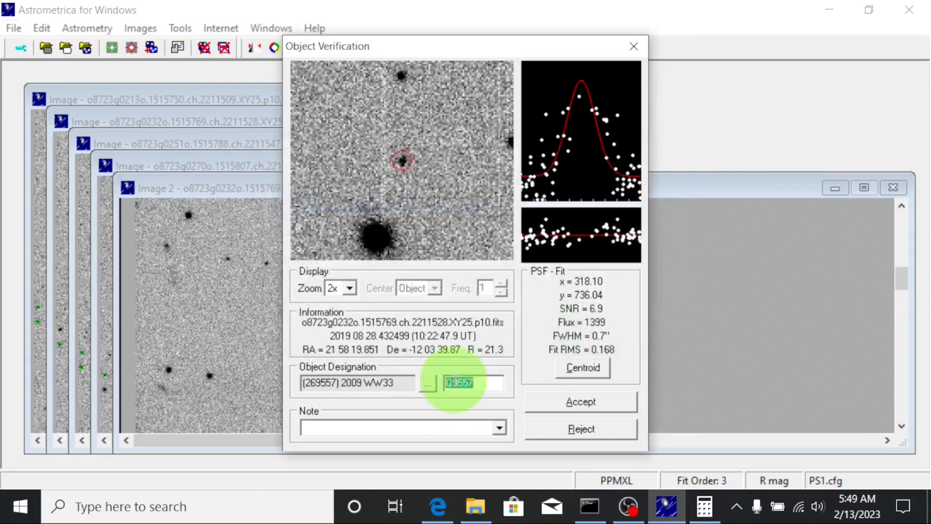
type("TNG")
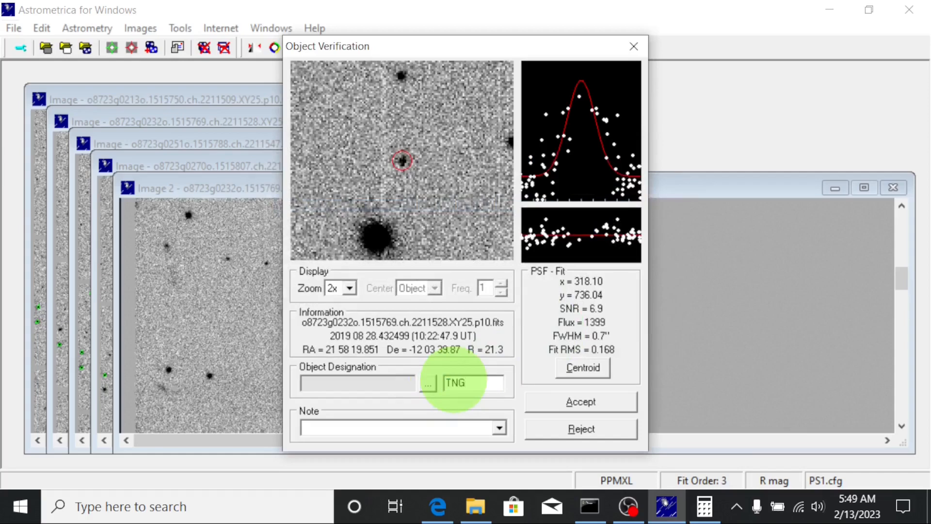
type("0003")
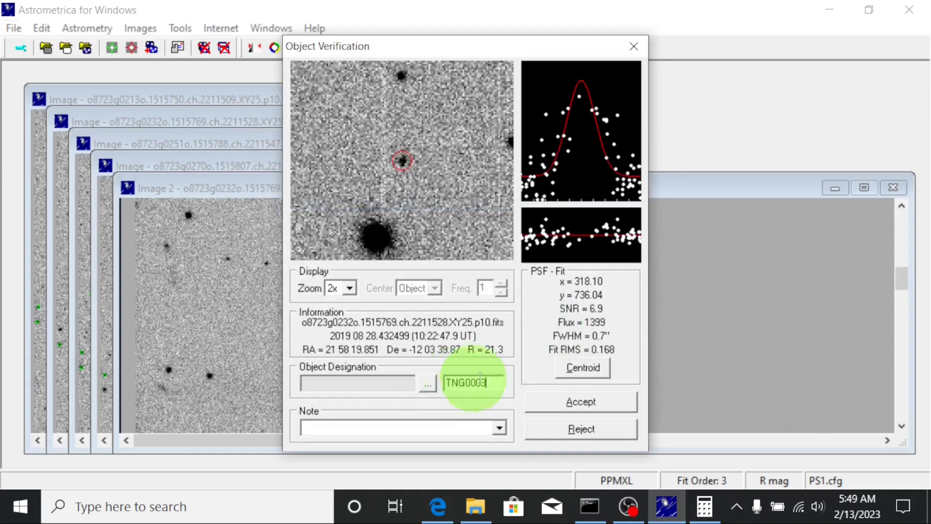
left_click(577, 400)
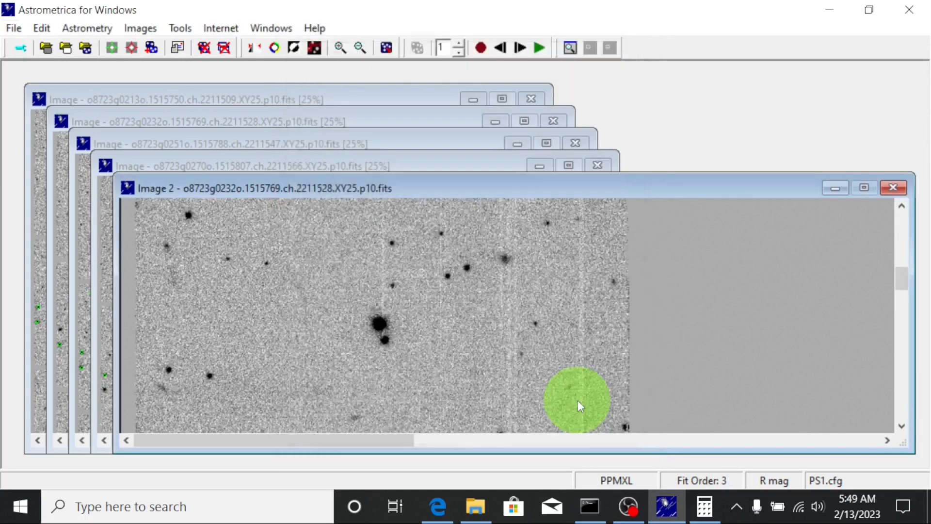
Step: Compare Images 2 and 3 to locate the moving object, measure it in Image 3 with a known-object check, and accept it as TNG0003
left_click(523, 48)
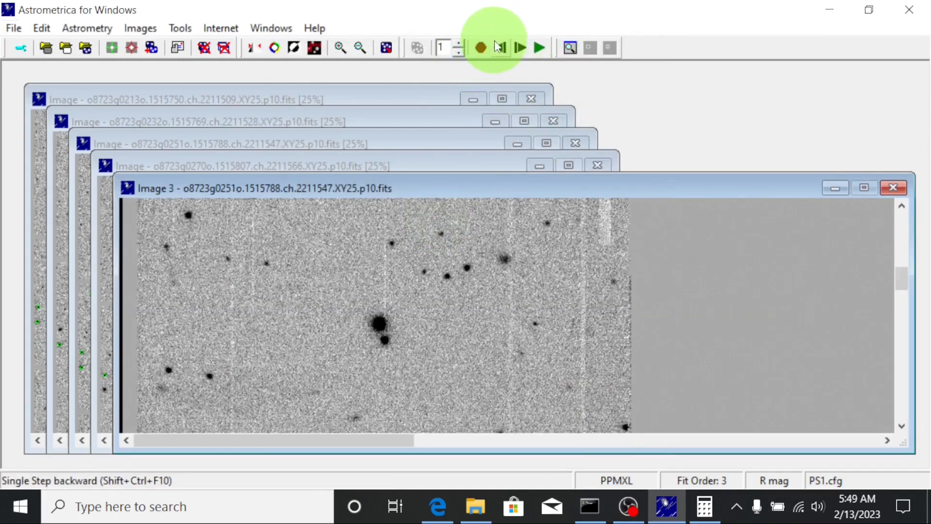
left_click(501, 49)
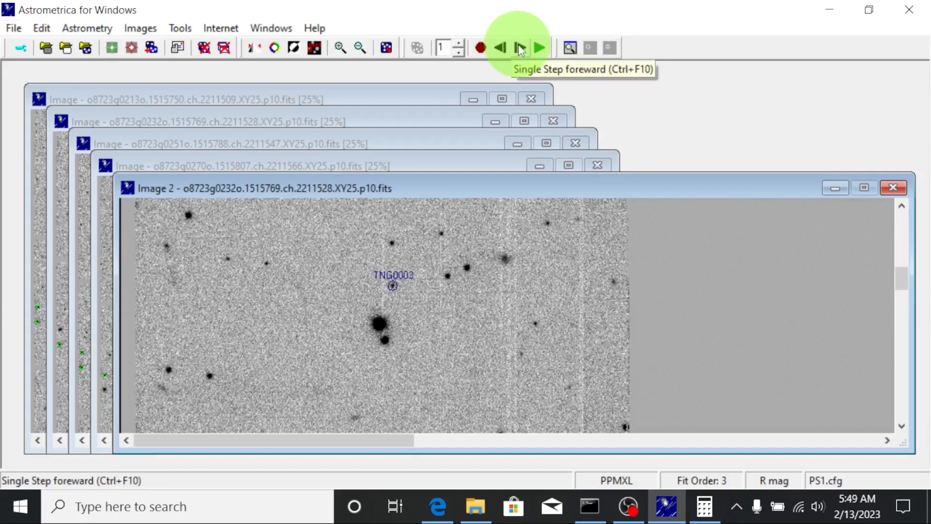
left_click(519, 49)
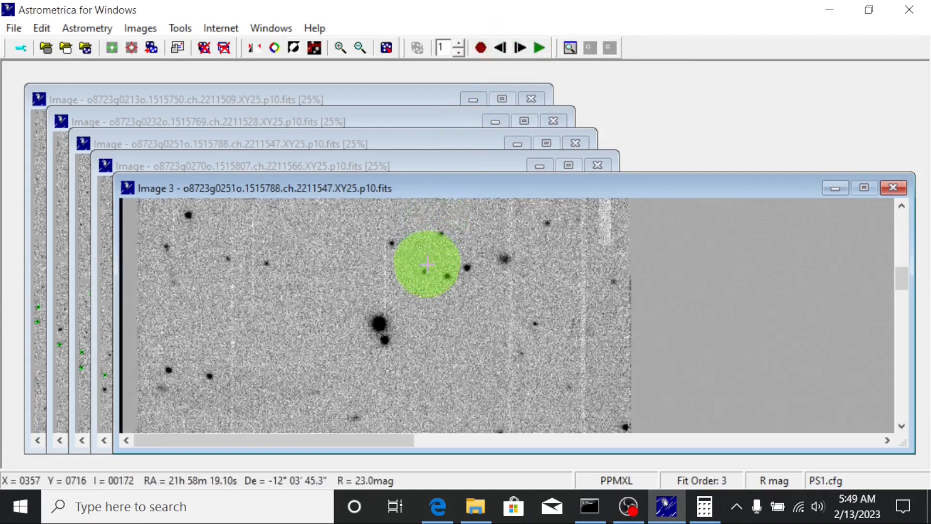
left_click(427, 270)
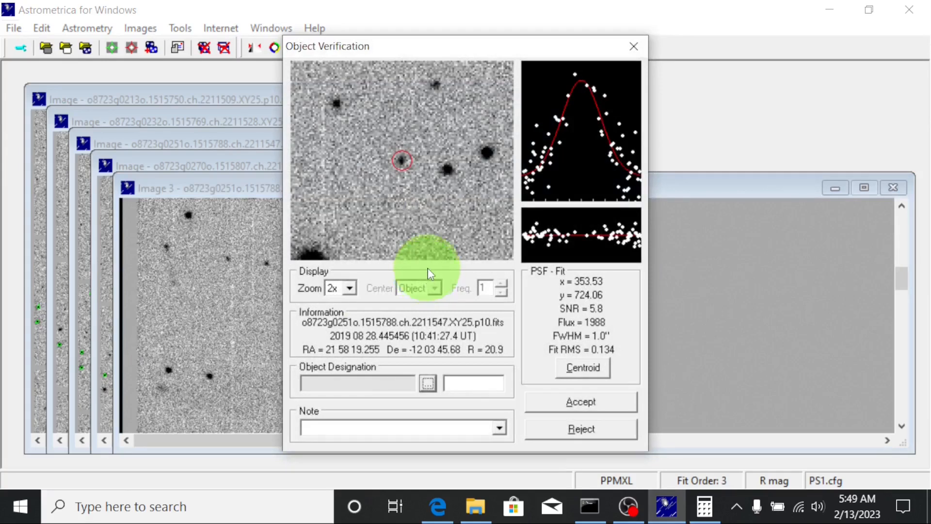
left_click(427, 384)
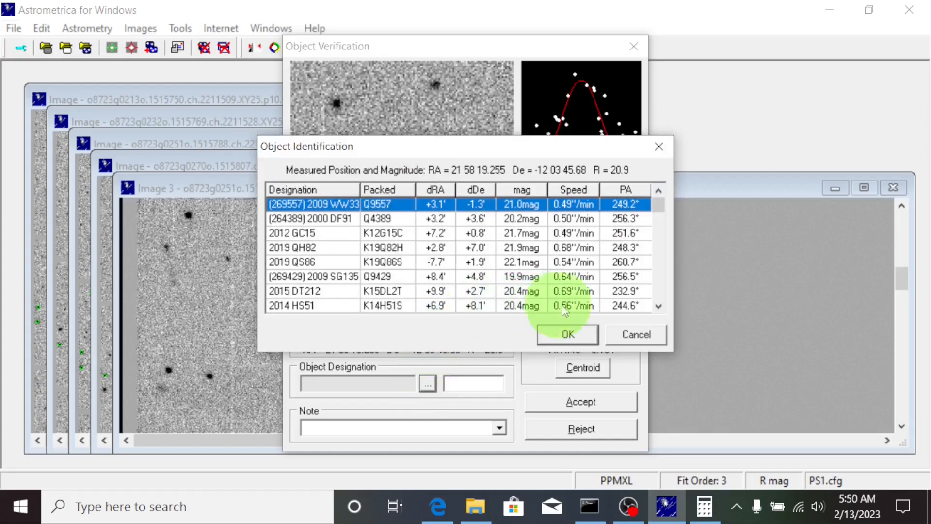
left_click(569, 335)
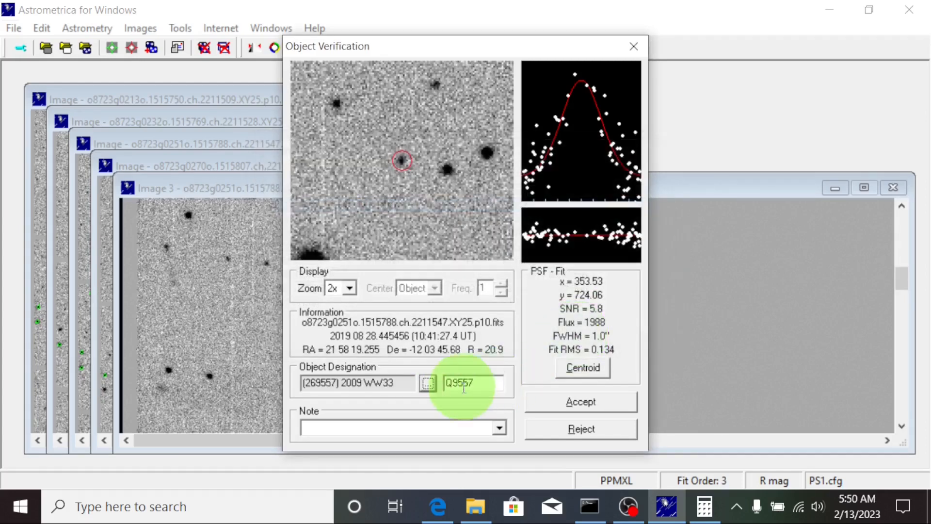
double_click(463, 384)
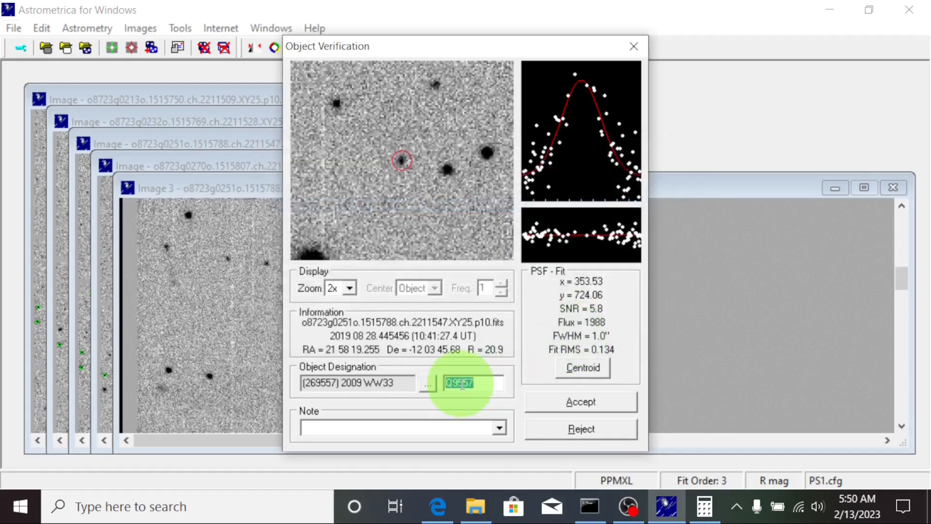
type("TNG")
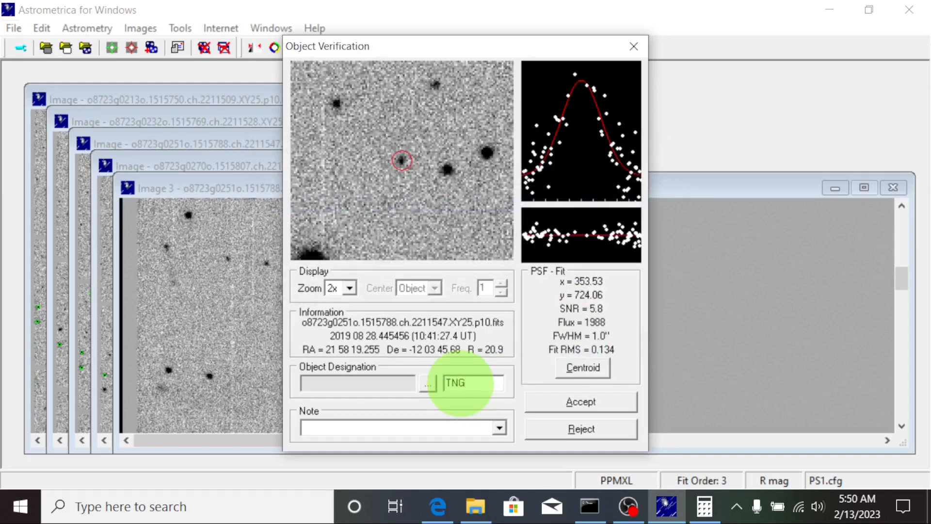
type("0003")
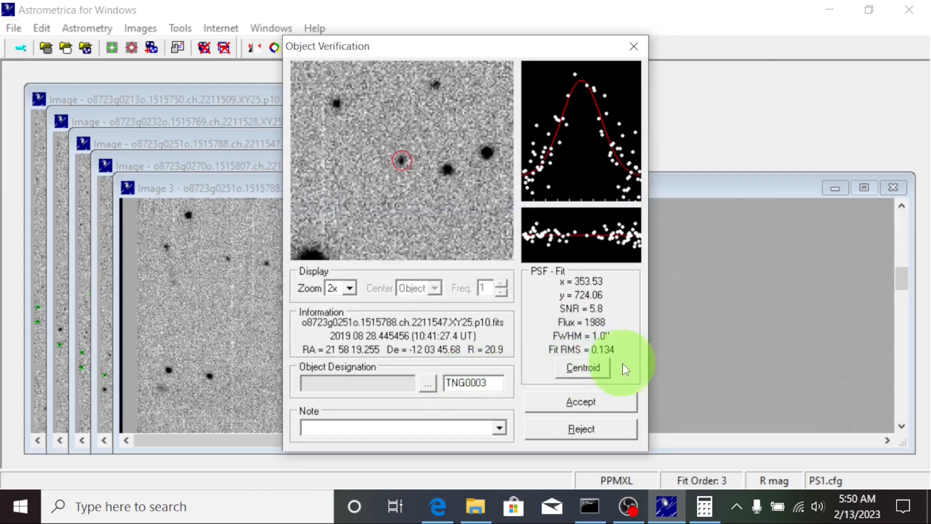
left_click(603, 401)
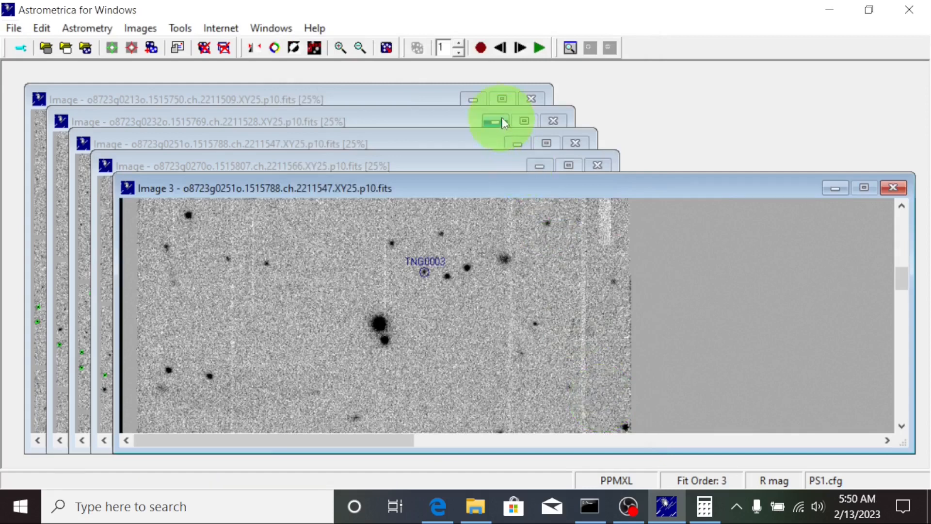
Step: Advance to Image 4, measure the same moving object, check its known-object candidates, and accept it with the designation TNG0003
left_click(520, 48)
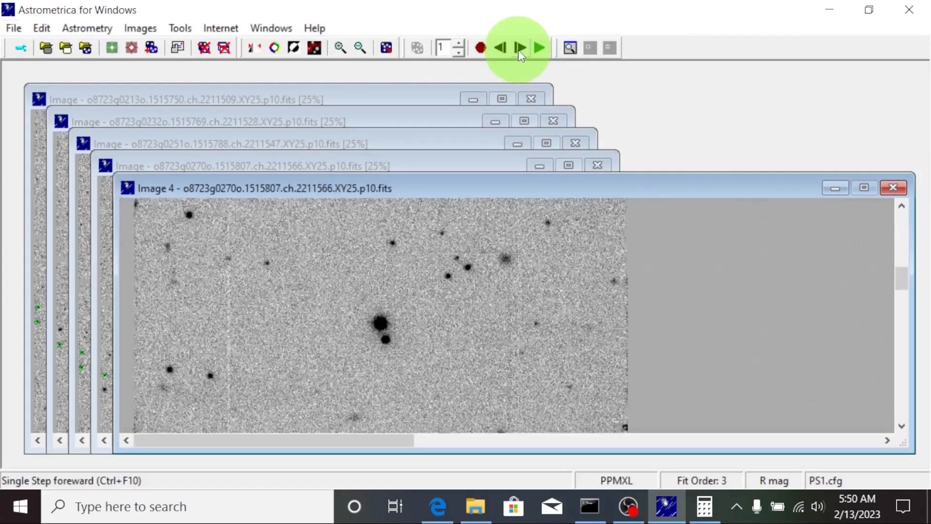
left_click(457, 258)
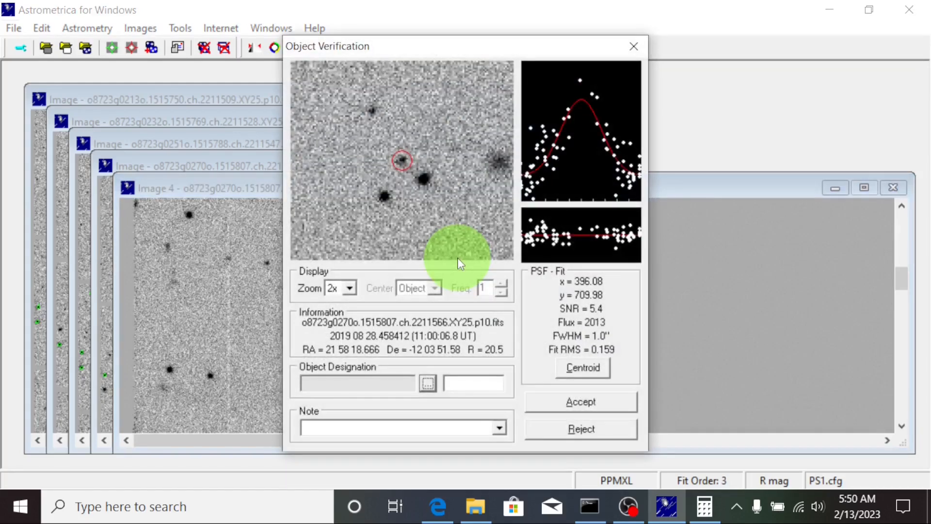
left_click(428, 384)
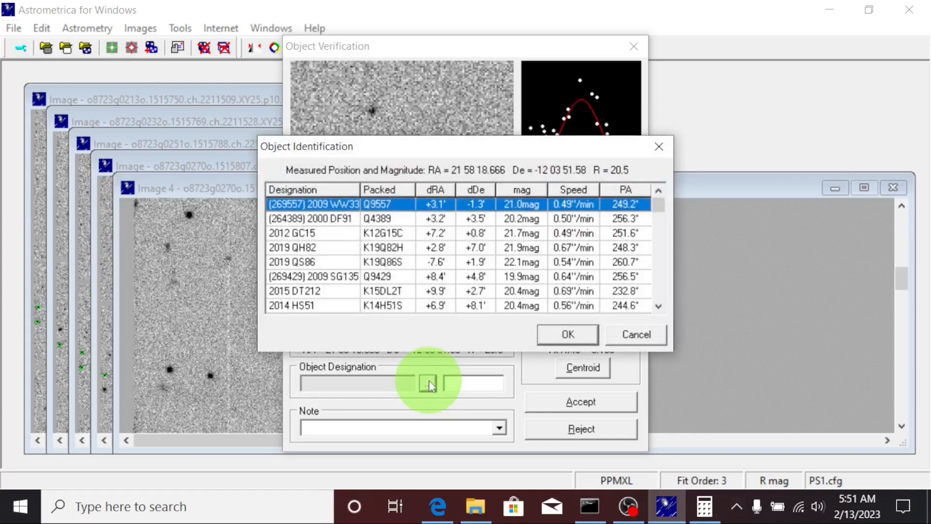
left_click(561, 337)
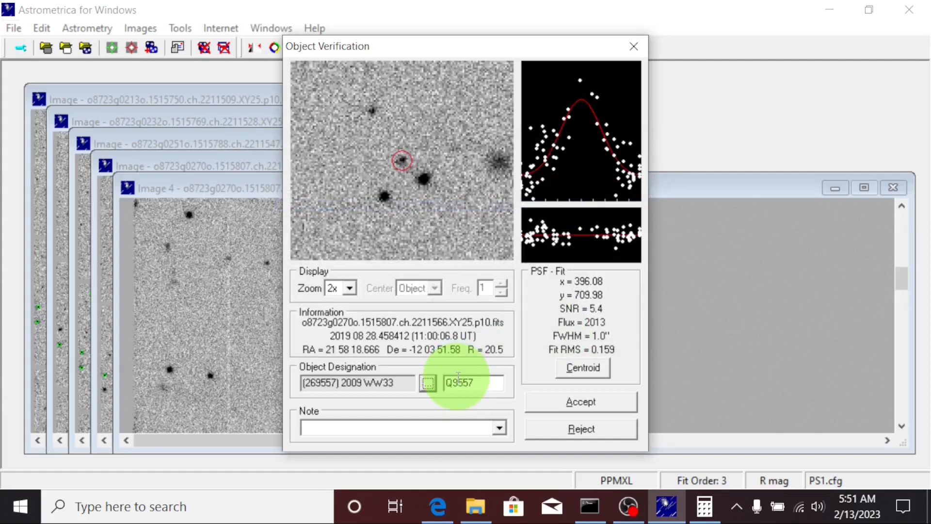
double_click(459, 381)
type("TNG")
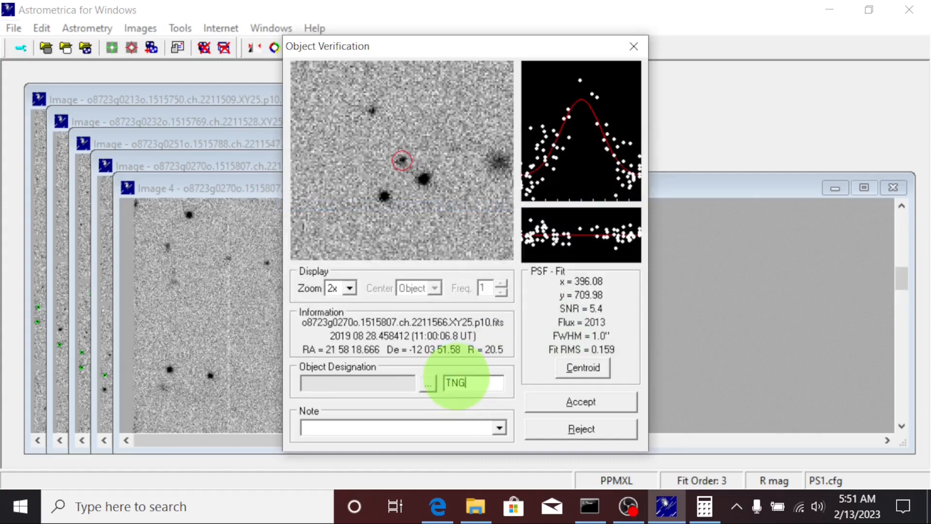
type("0003")
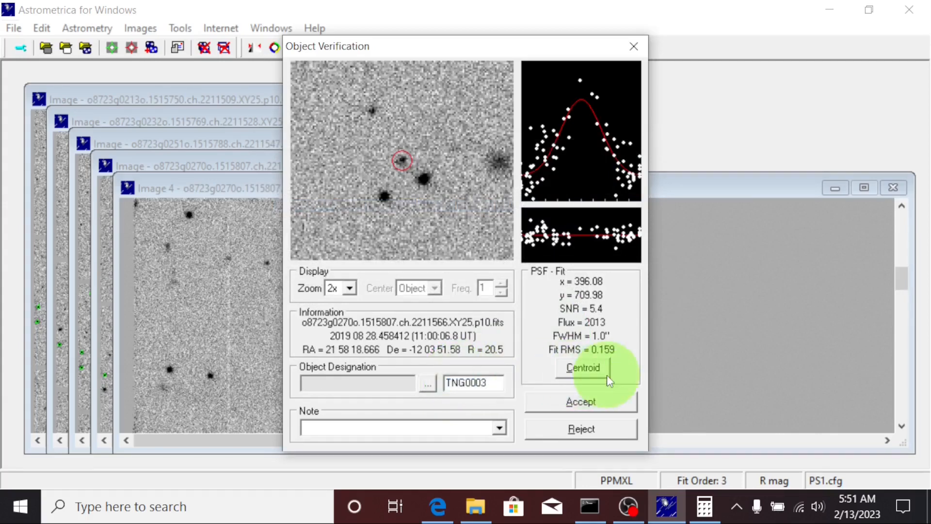
left_click(592, 401)
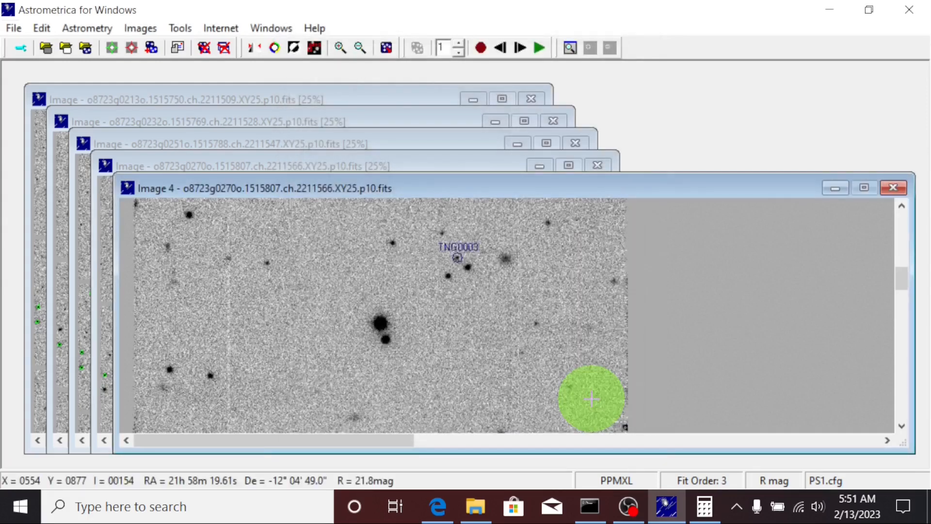
Step: Resume blinking the images, review the TNG0003 measurements in the maximized MPC report, and close the report without sending
left_click(537, 49)
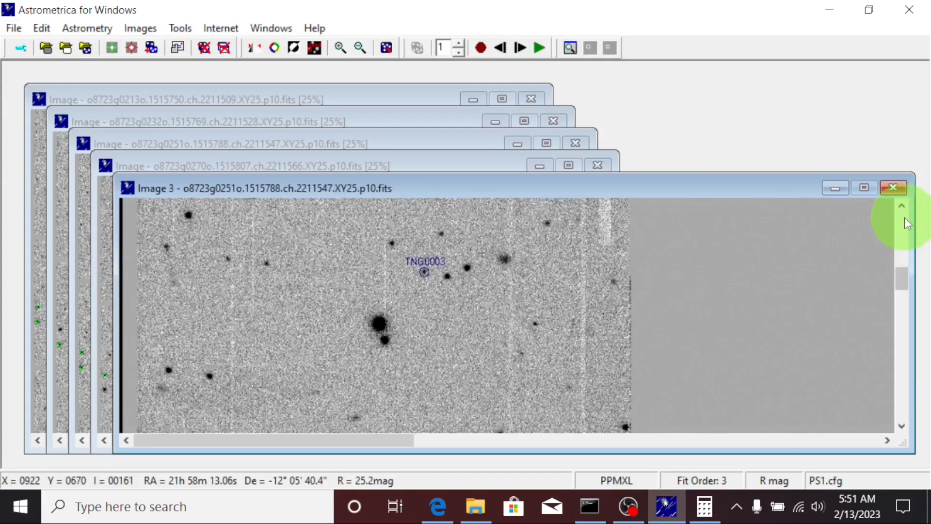
left_click(180, 47)
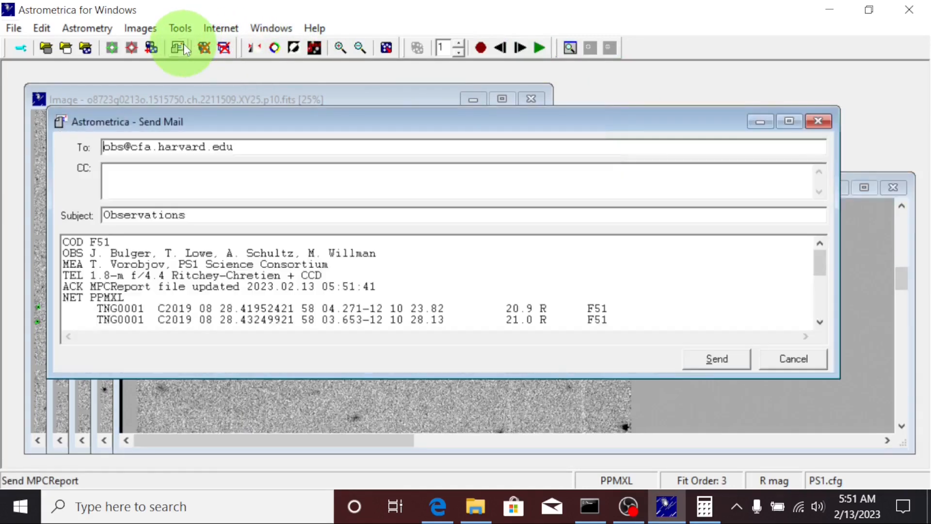
left_click(795, 121)
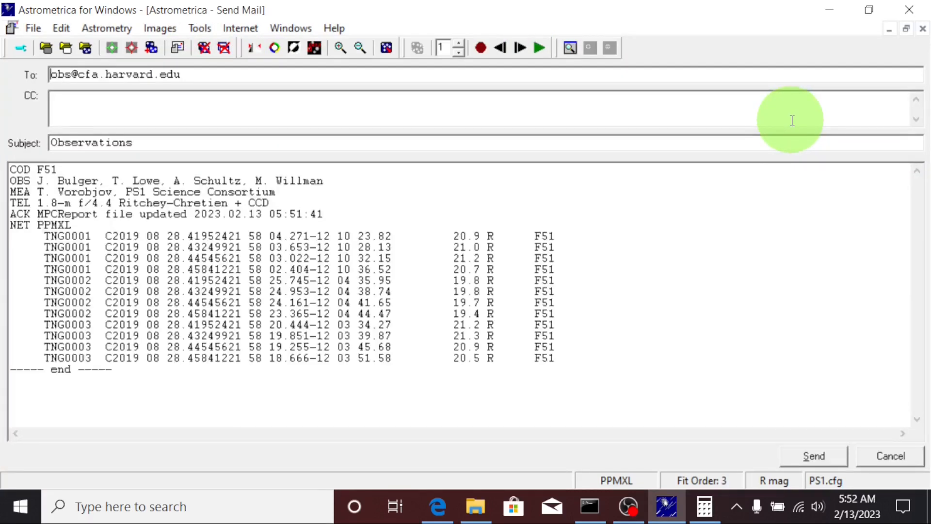
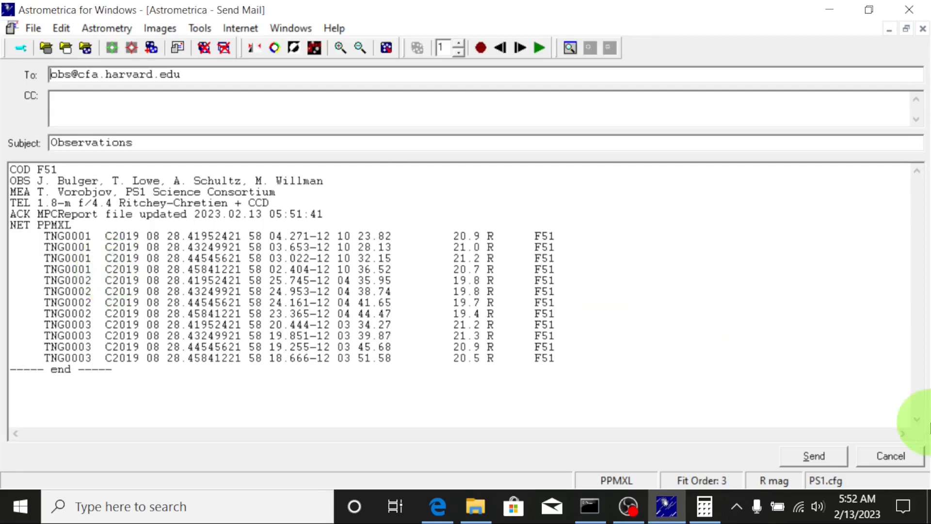
left_click(890, 457)
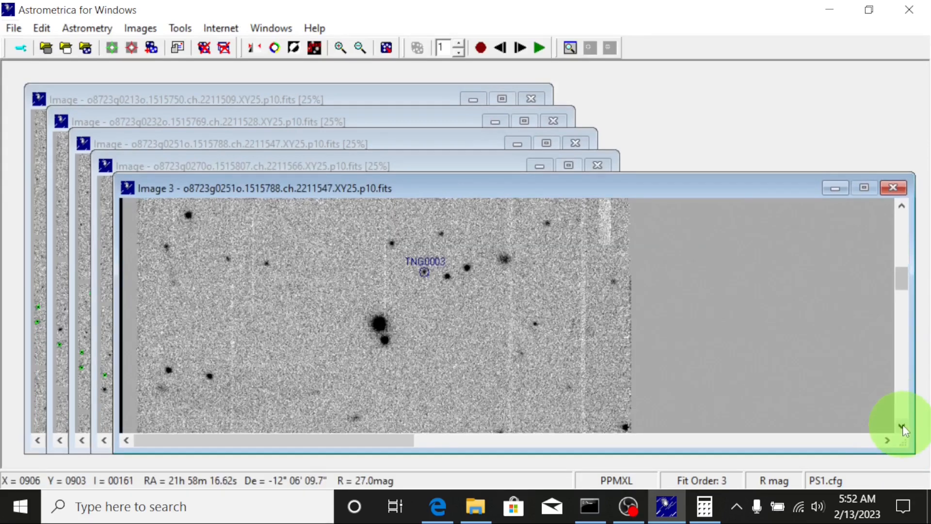
Step: Examine the blinking images down the leftmost detector column, from TNG0003 past TNG0002 to the lower edge of the next section, for further moving objects
left_click(902, 426)
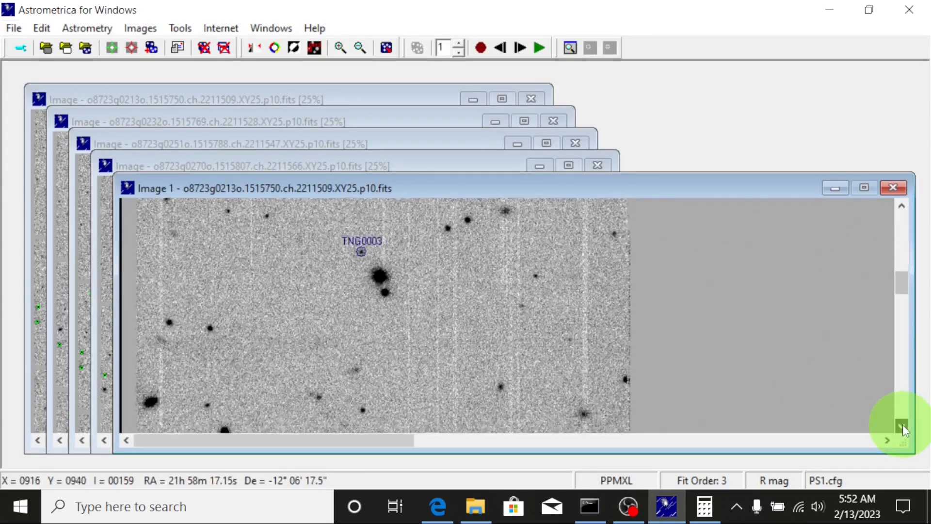
left_click(903, 424)
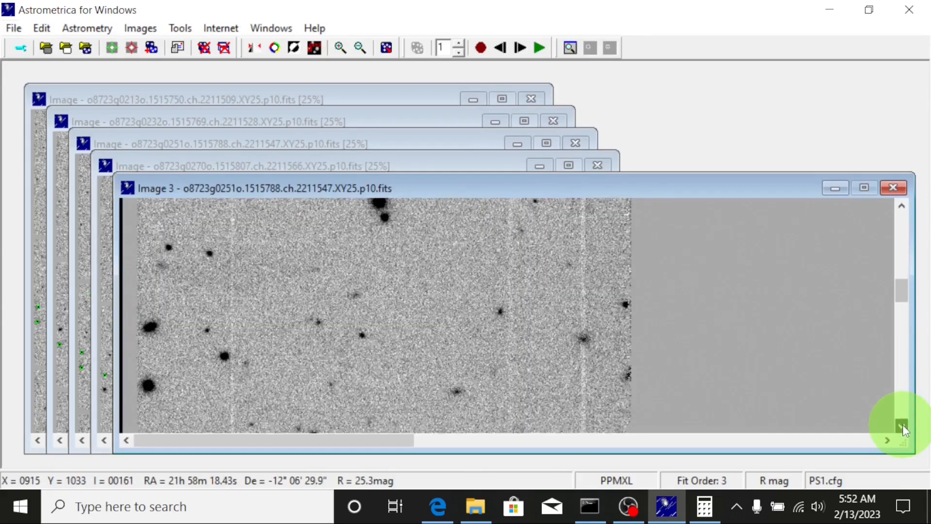
left_click(903, 424)
left_click(903, 424)
left_click(902, 425)
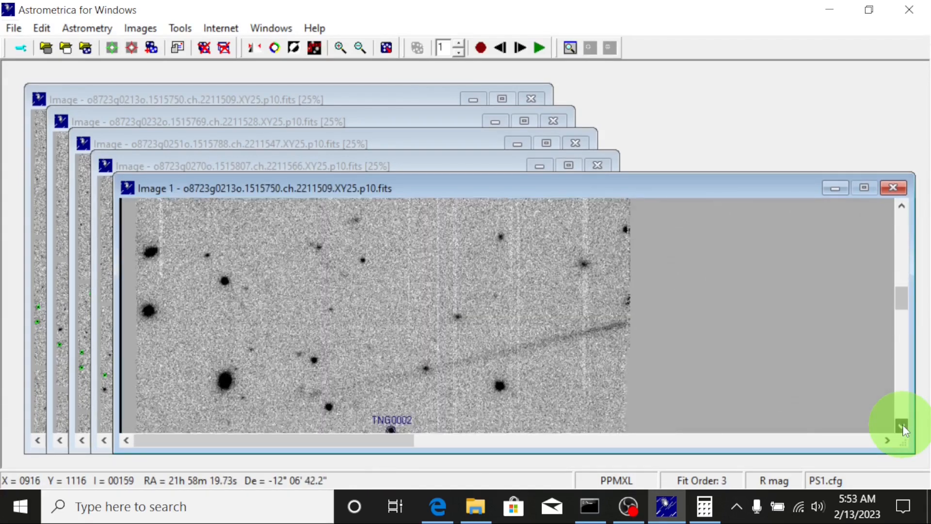
left_click(903, 425)
left_click(903, 424)
left_click(903, 425)
left_click(903, 424)
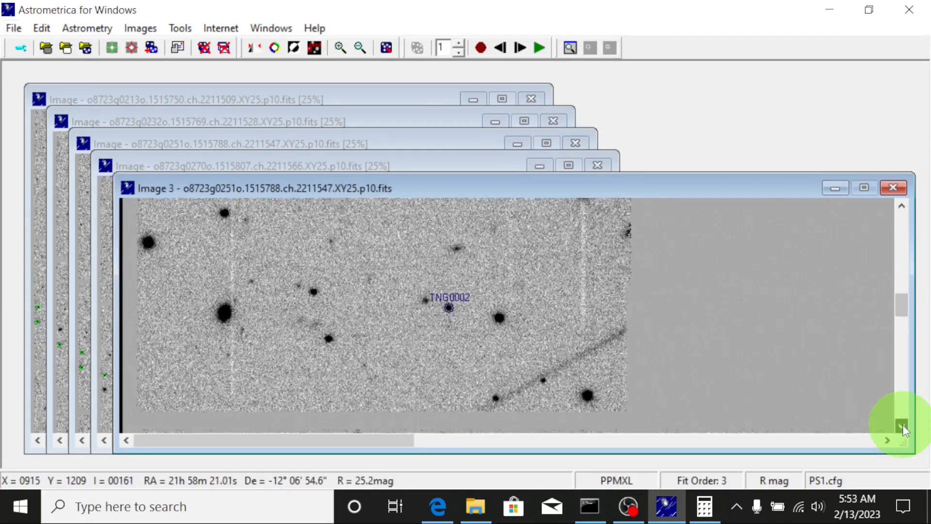
left_click(903, 424)
left_click(903, 425)
left_click(903, 425)
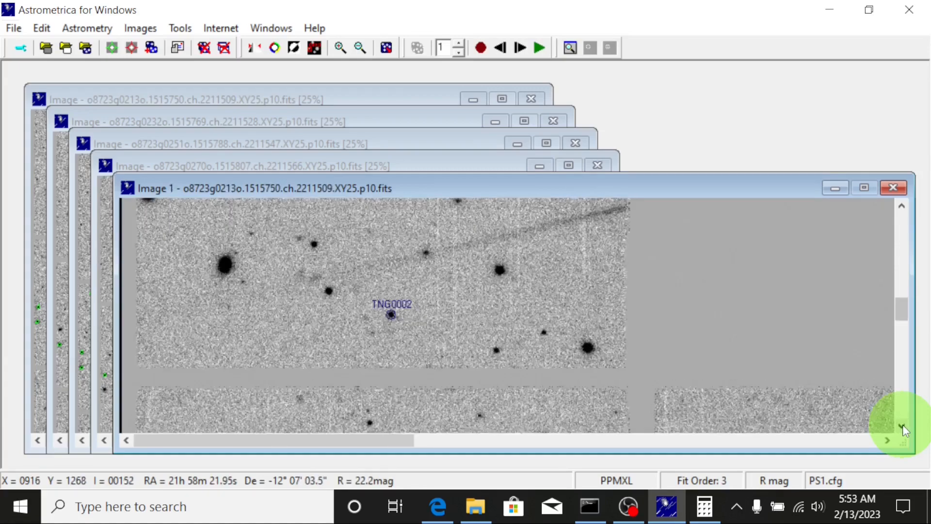
left_click(903, 425)
left_click(903, 425)
left_click(903, 425)
left_click(903, 424)
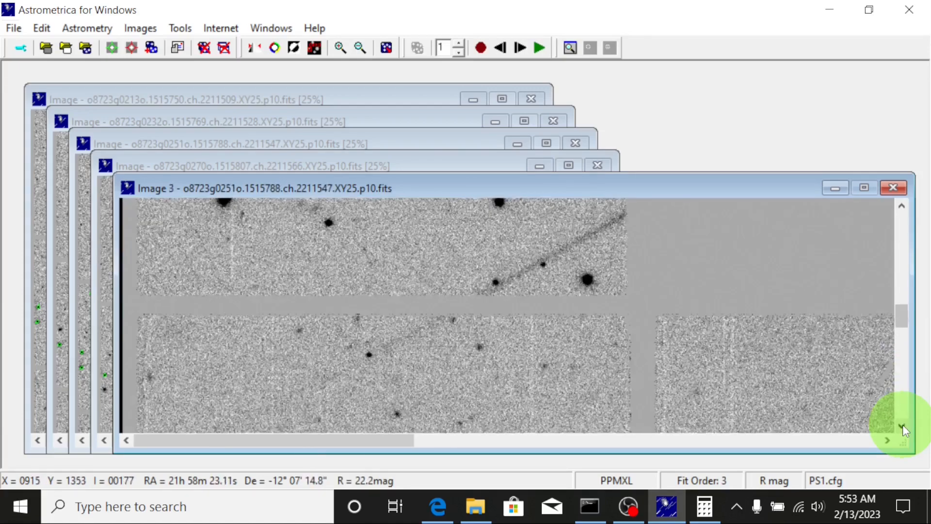
left_click(903, 425)
left_click(903, 425)
left_click(903, 425)
left_click(903, 425)
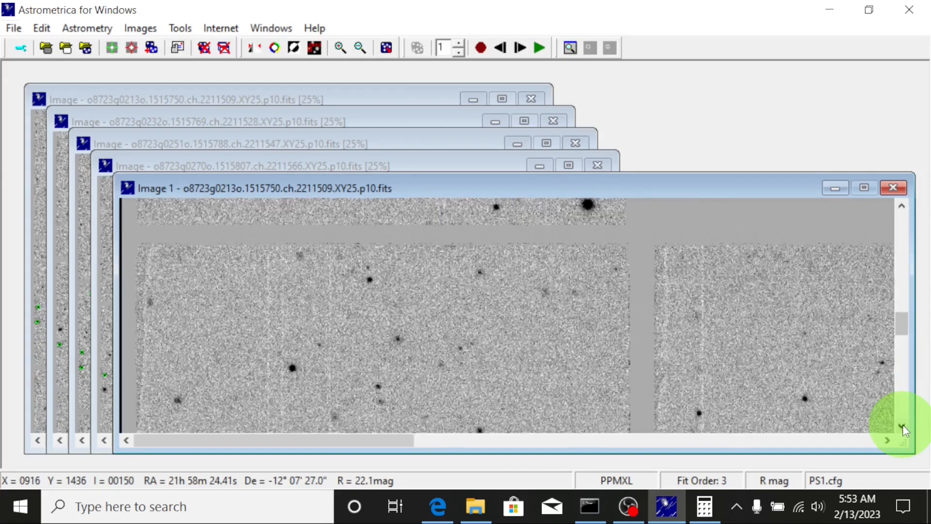
left_click(903, 425)
left_click(903, 425)
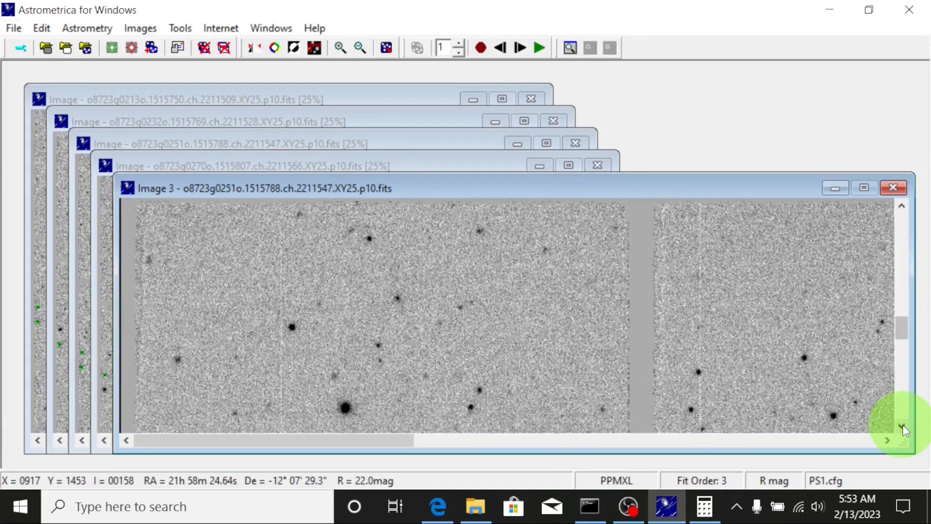
left_click(903, 425)
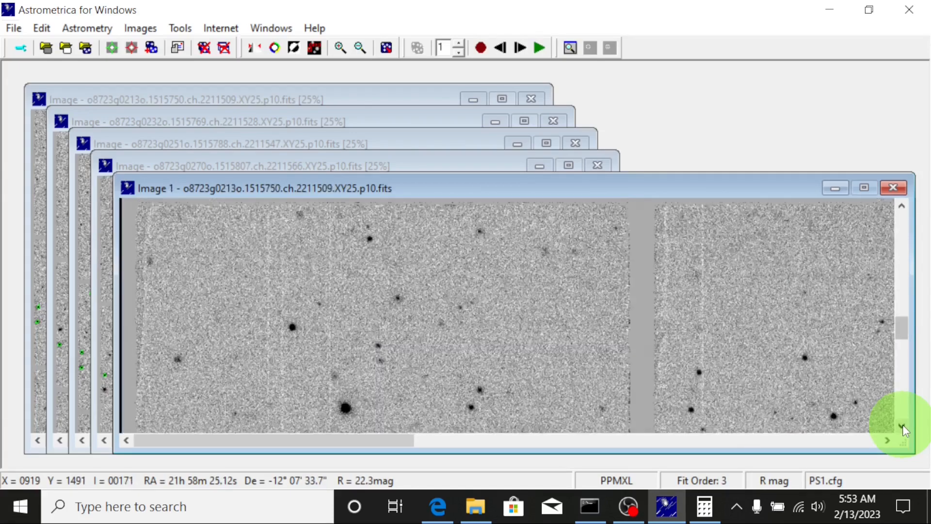
left_click(903, 425)
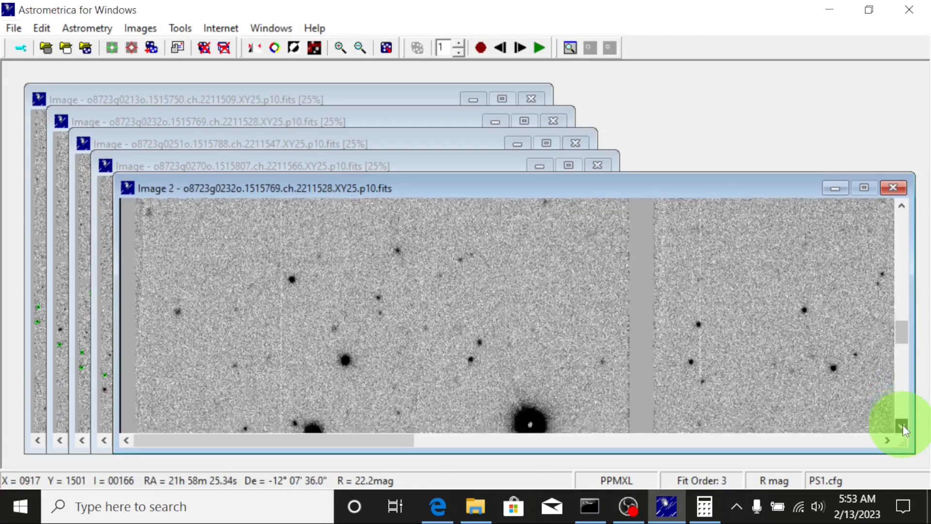
left_click(903, 425)
left_click(902, 426)
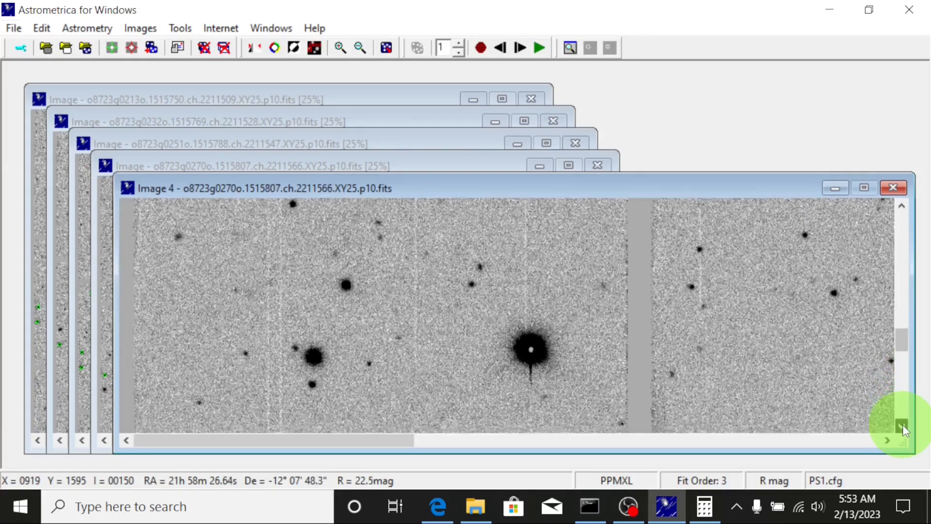
left_click(902, 426)
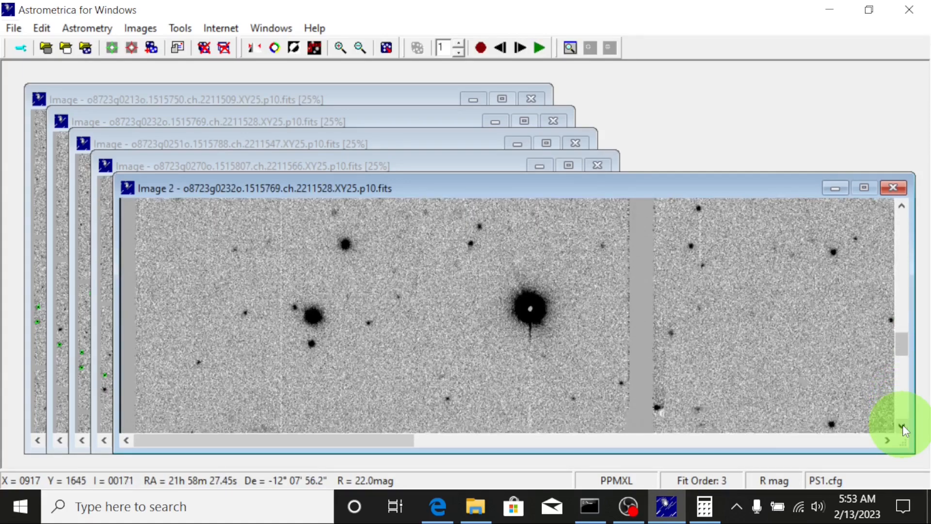
left_click(902, 425)
left_click(901, 425)
left_click(902, 426)
left_click(902, 426)
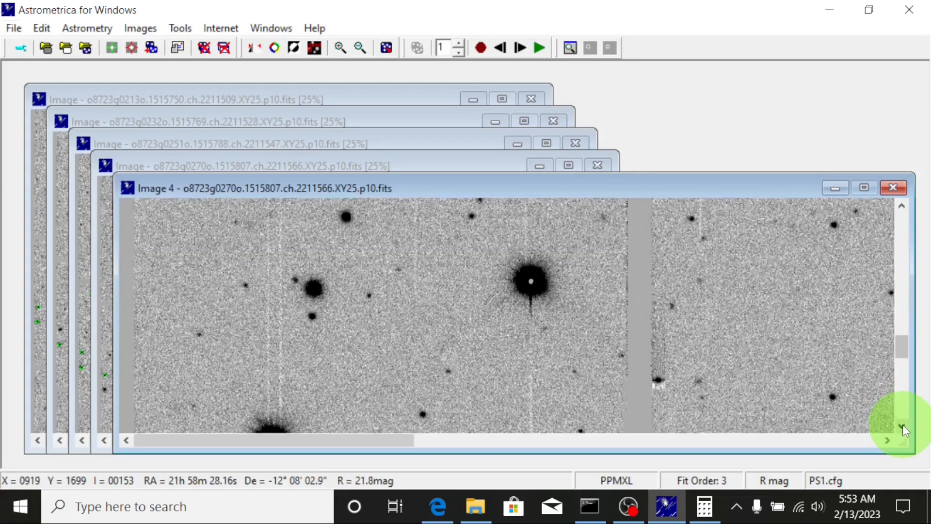
left_click(902, 426)
left_click(902, 425)
left_click(902, 426)
left_click(902, 426)
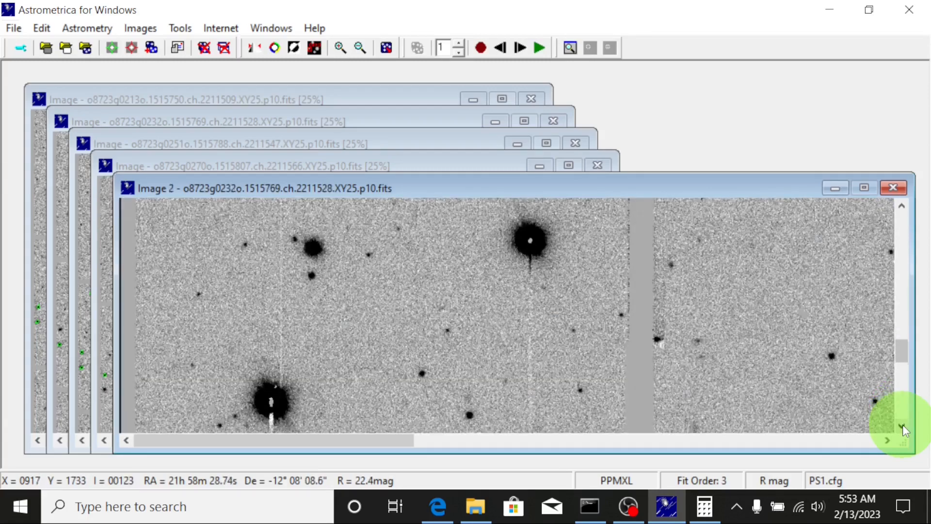
left_click(902, 425)
left_click(902, 426)
left_click(902, 426)
left_click(902, 426)
left_click(901, 425)
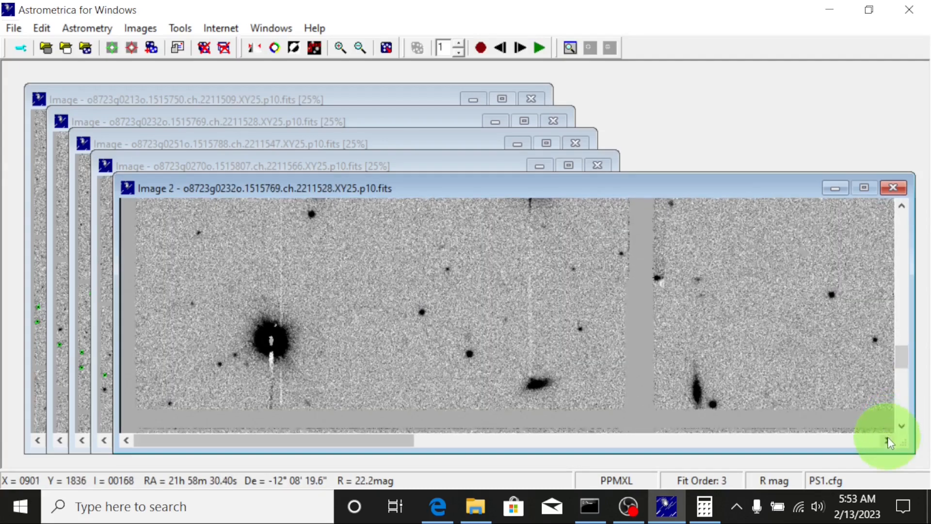
Step: Examine the lower edge of that detector section and its right-hand neighbour in the blinking images for moving objects
left_click(887, 440)
left_click(887, 440)
left_click(887, 439)
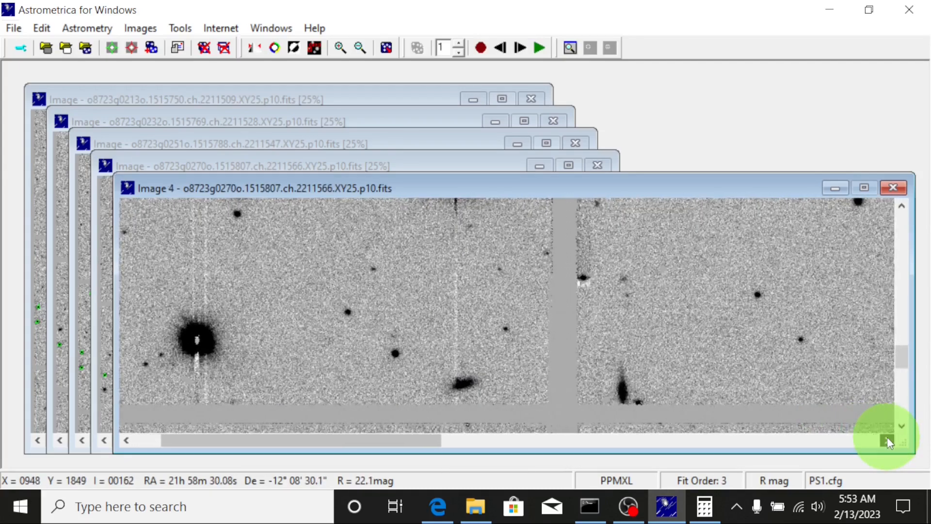
left_click(888, 439)
left_click(888, 439)
left_click(888, 439)
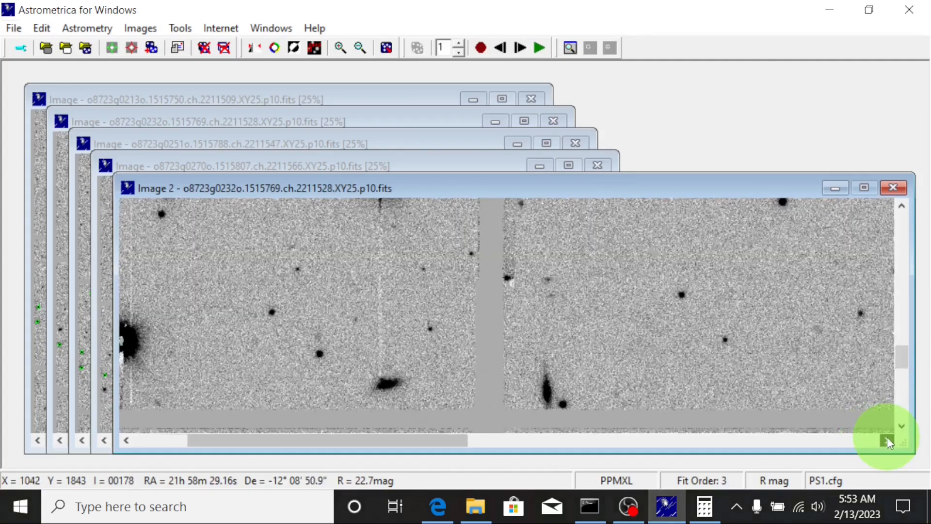
left_click(888, 440)
left_click(888, 440)
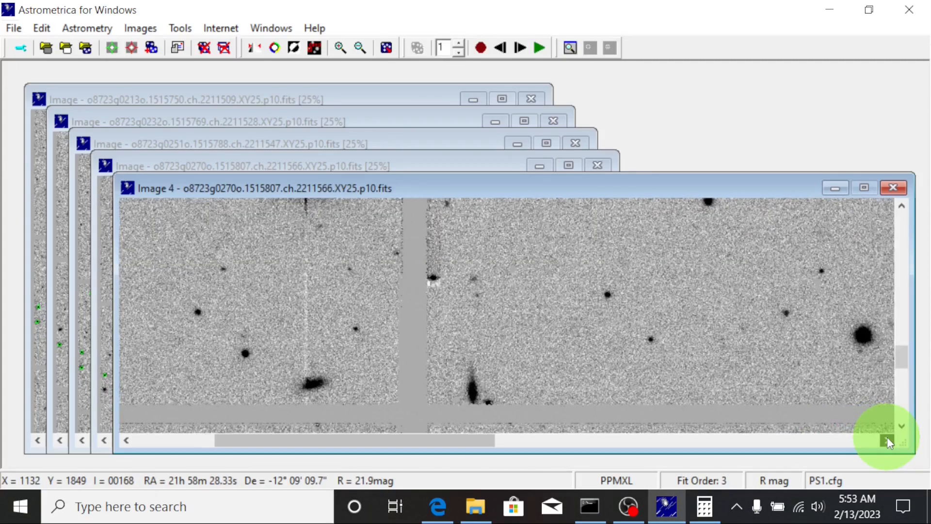
left_click(887, 440)
left_click(888, 440)
left_click(887, 440)
left_click(888, 440)
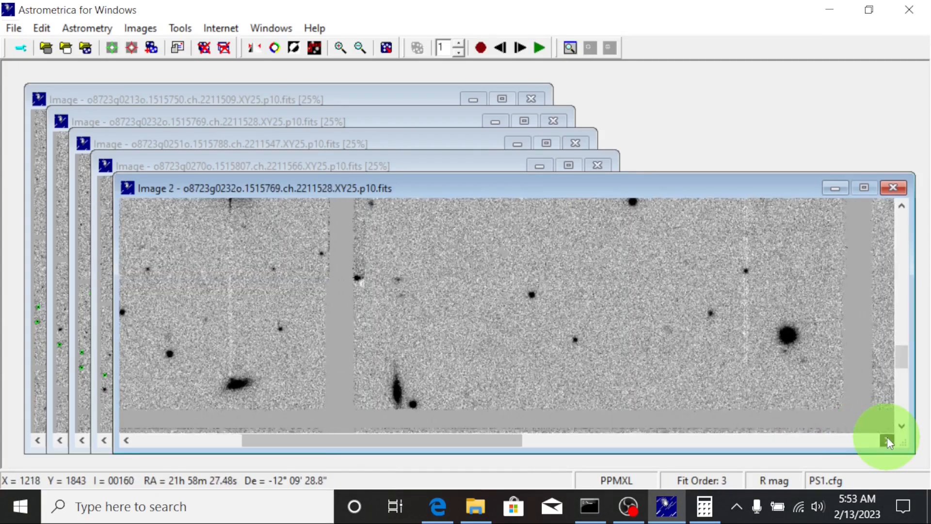
left_click(887, 440)
left_click(888, 440)
left_click(888, 440)
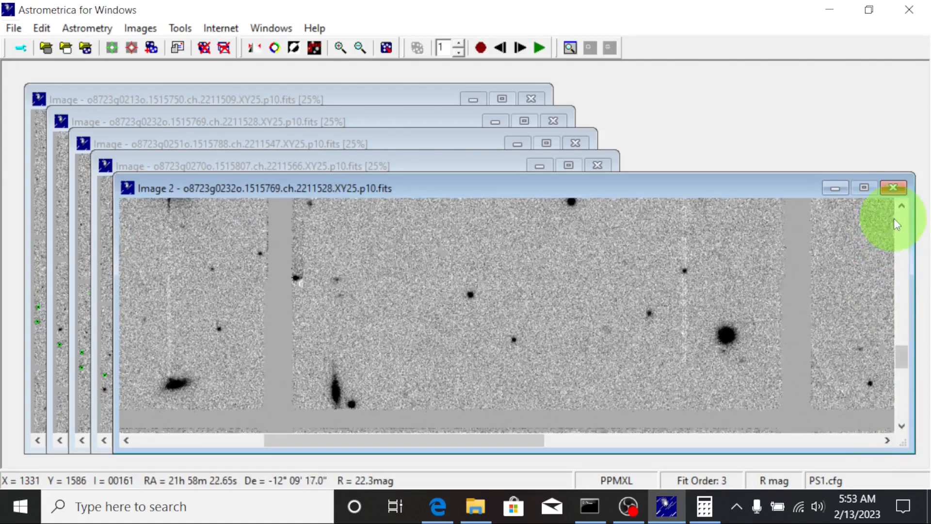
Step: Inspect the second detector column from its lower edge up to the gap above it for moving objects across the blinking images
left_click(901, 207)
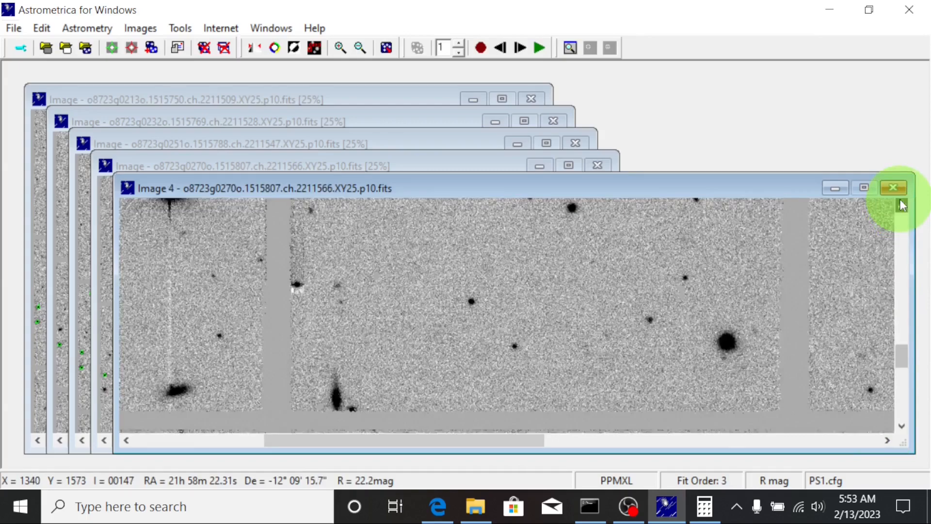
left_click(900, 204)
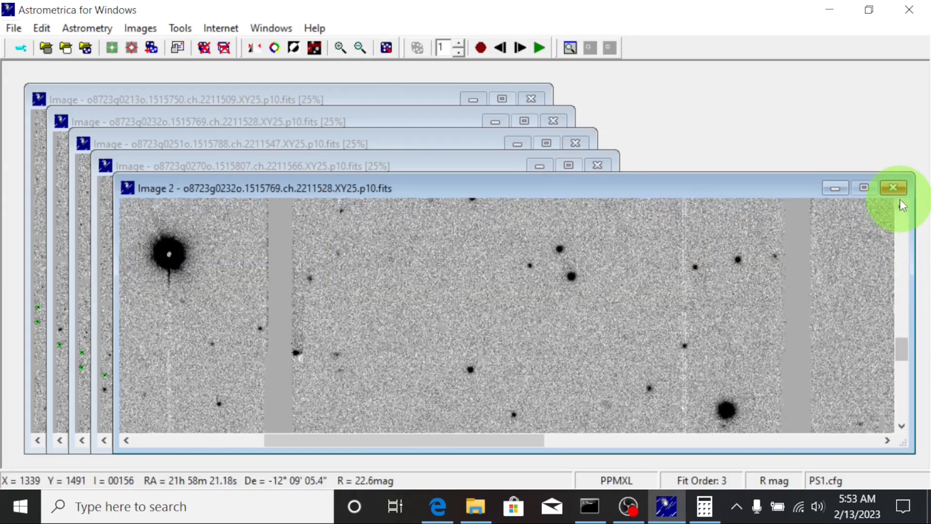
left_click(901, 205)
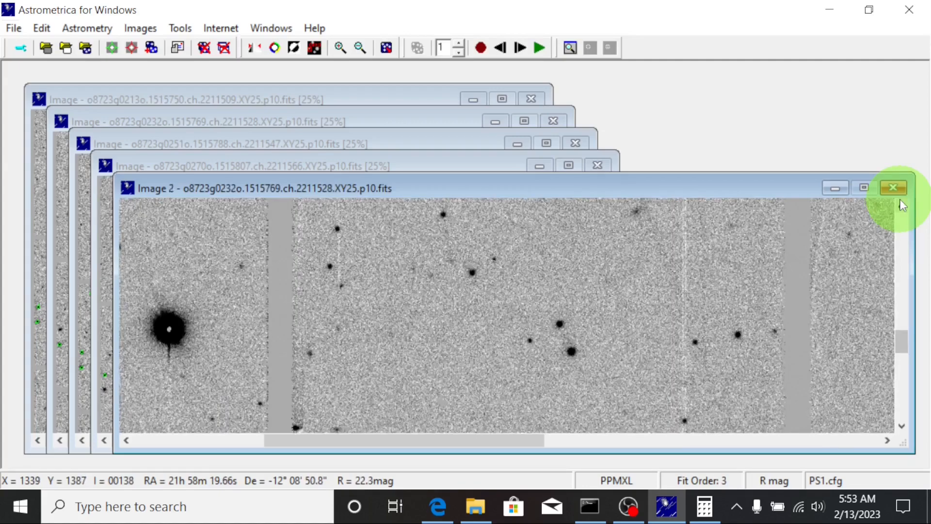
left_click(900, 204)
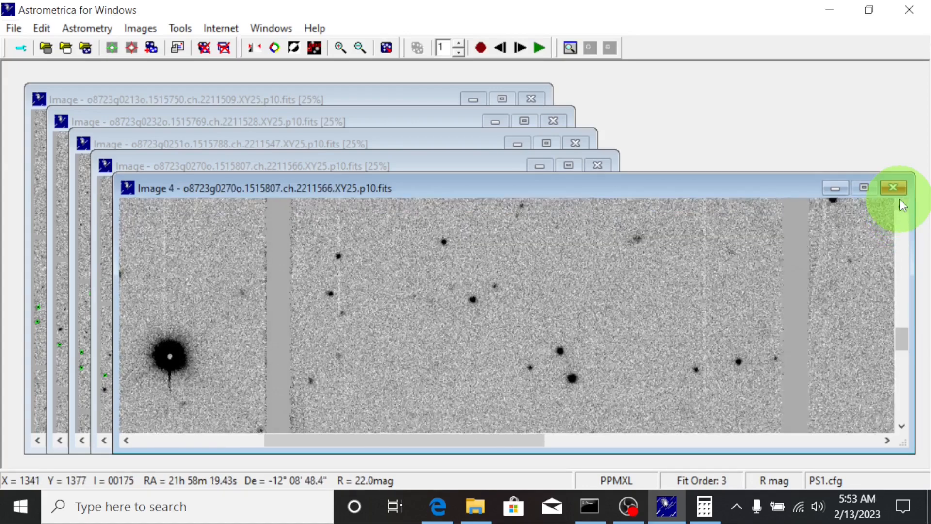
left_click(900, 204)
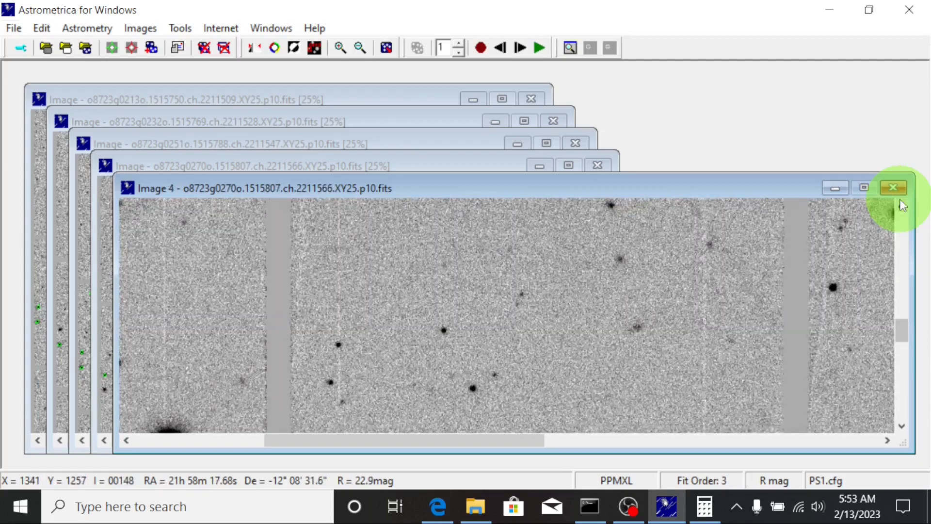
left_click(901, 204)
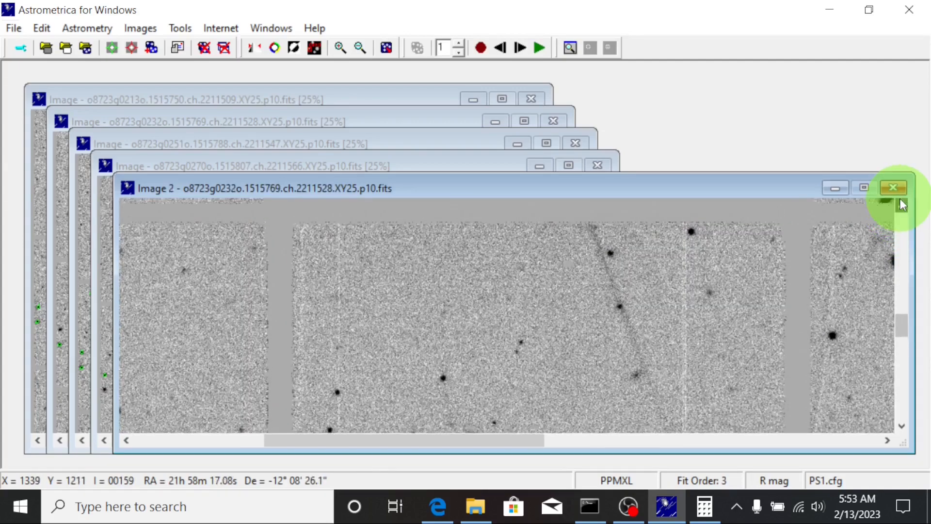
Step: Examine the blinking images rightward from the second detector column to the third, just below the horizontal gap, for moving objects
left_click(886, 440)
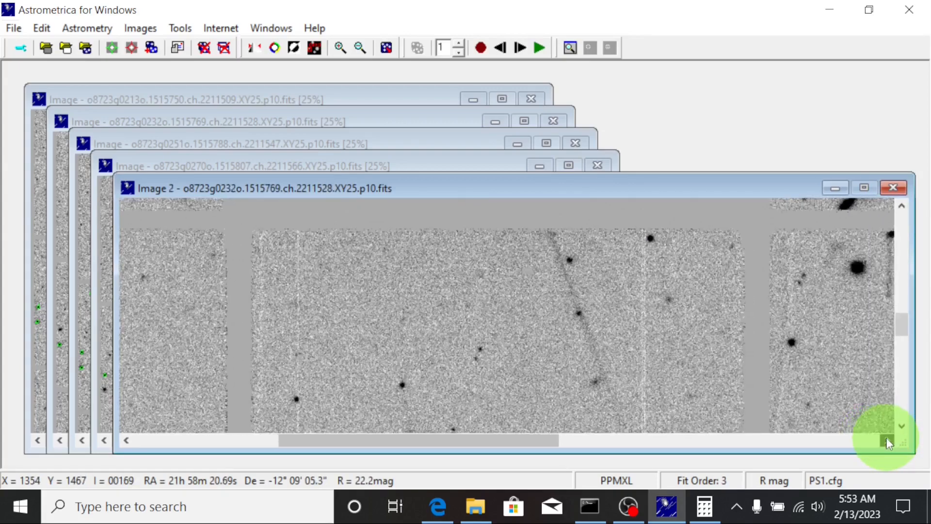
left_click(886, 439)
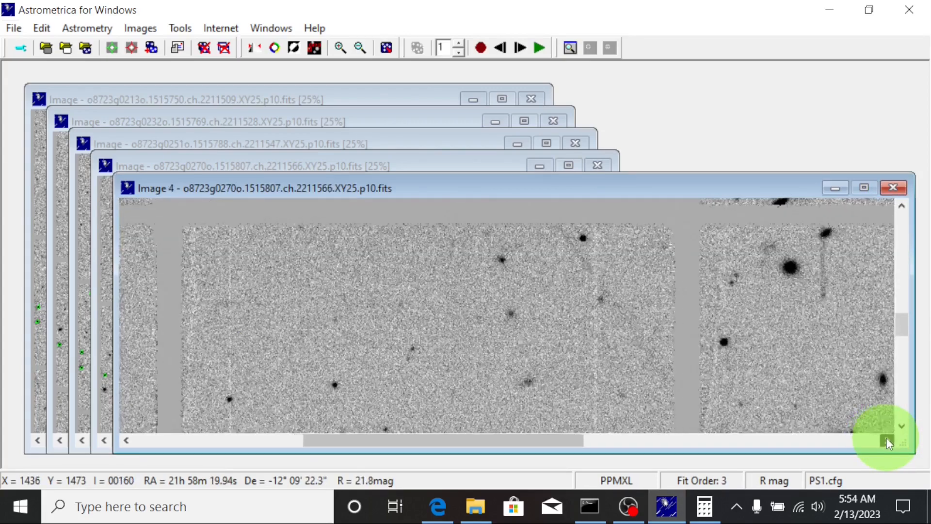
left_click(886, 440)
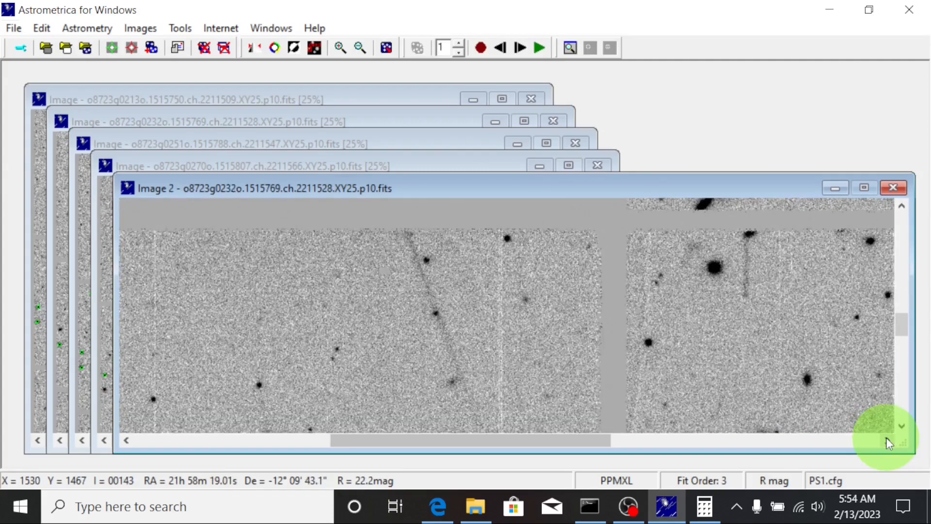
left_click(887, 439)
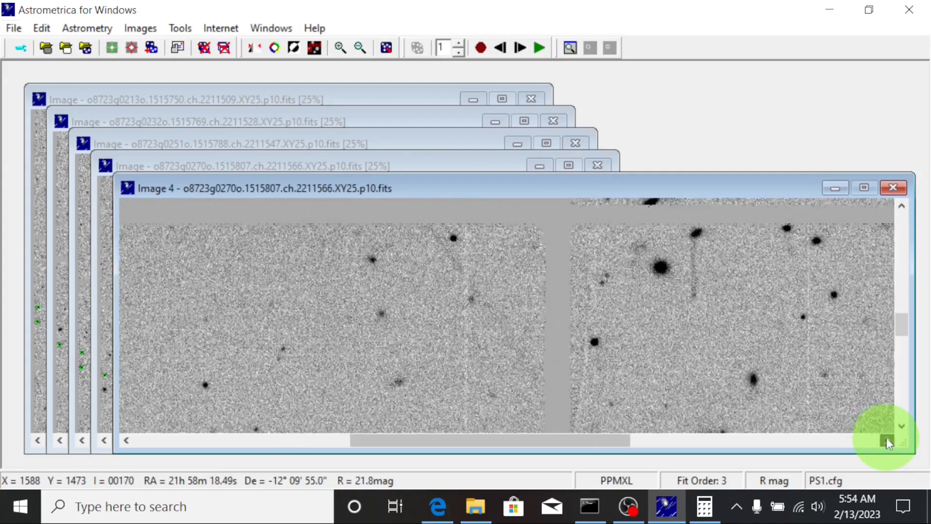
left_click(887, 440)
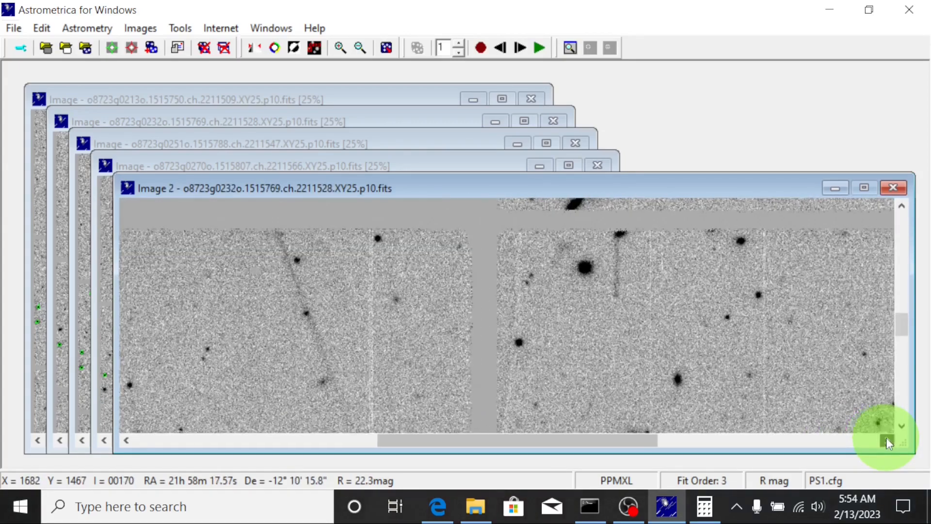
left_click(886, 439)
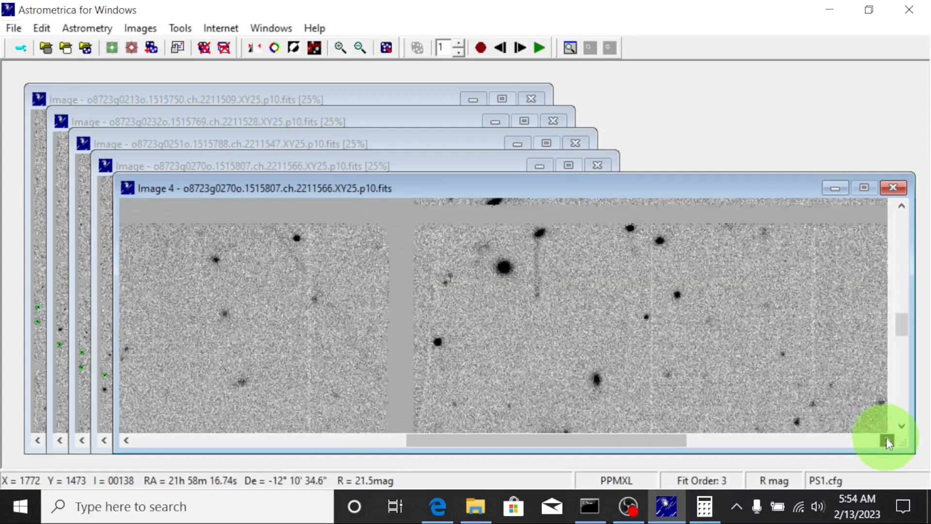
left_click(886, 439)
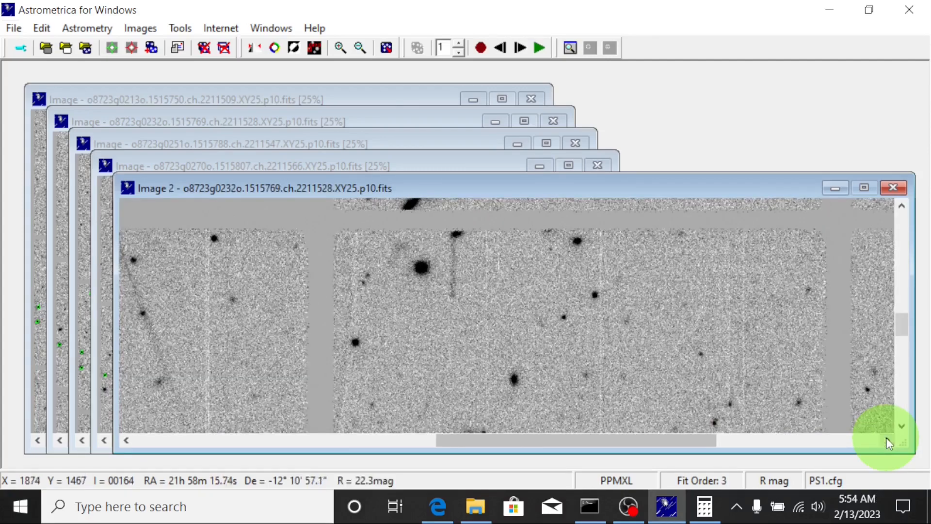
left_click(886, 439)
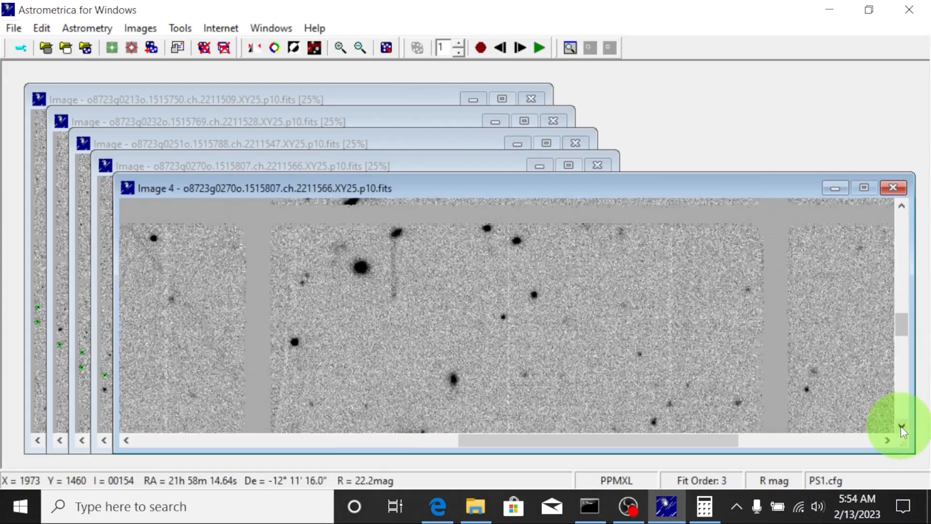
Step: Examine the third detector column in the blinking images, downward from its upper gap to the next horizontal gap, for moving objects
left_click(902, 426)
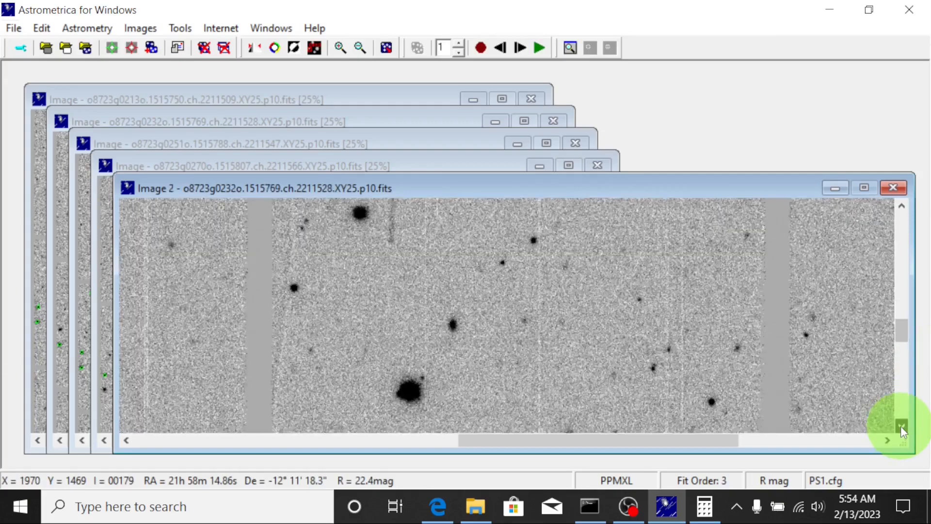
left_click(901, 425)
left_click(900, 426)
left_click(900, 426)
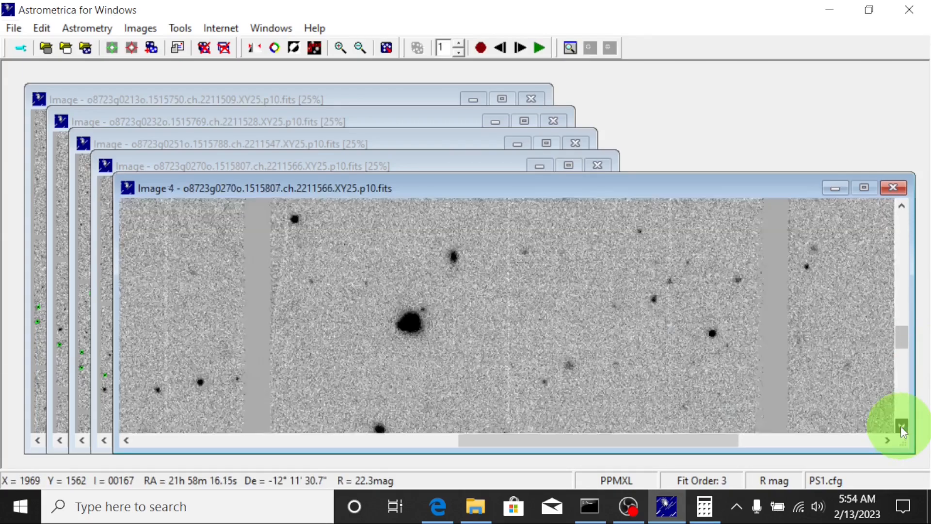
left_click(900, 426)
left_click(900, 426)
left_click(900, 426)
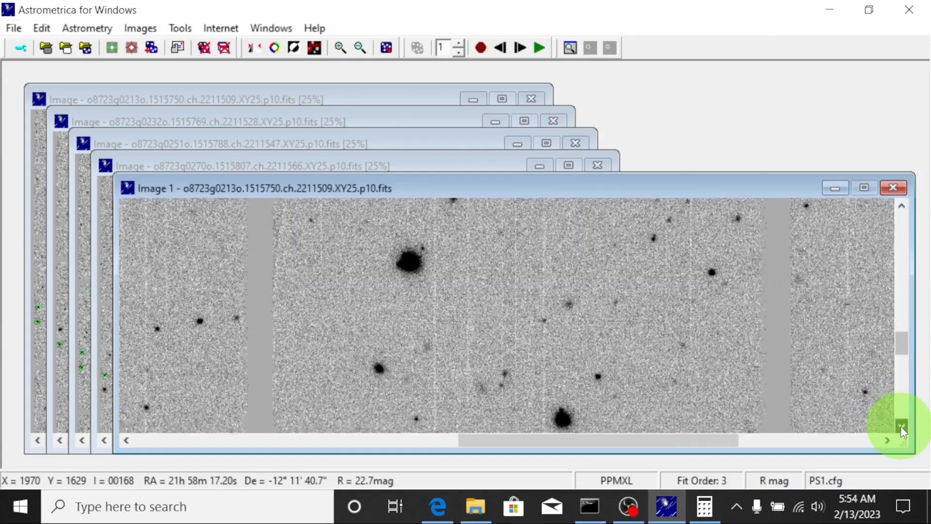
left_click(900, 425)
left_click(901, 426)
left_click(901, 426)
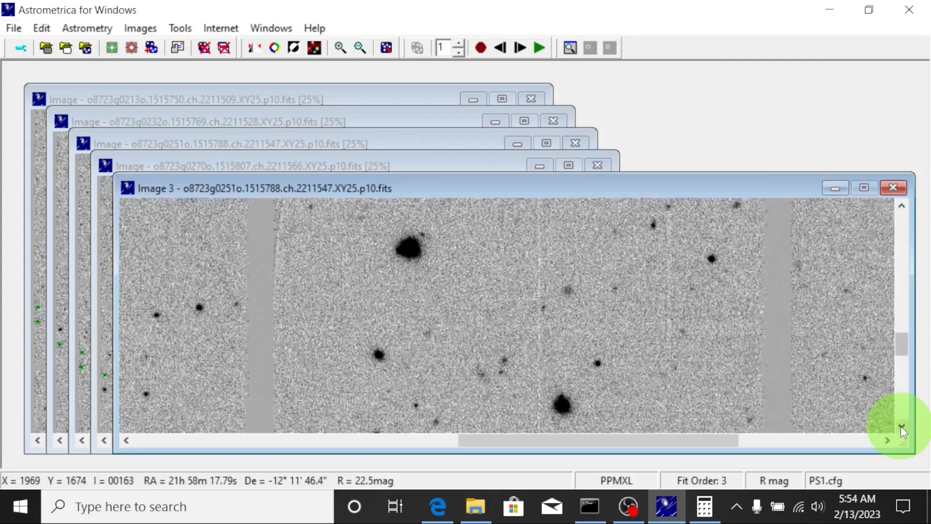
left_click(900, 425)
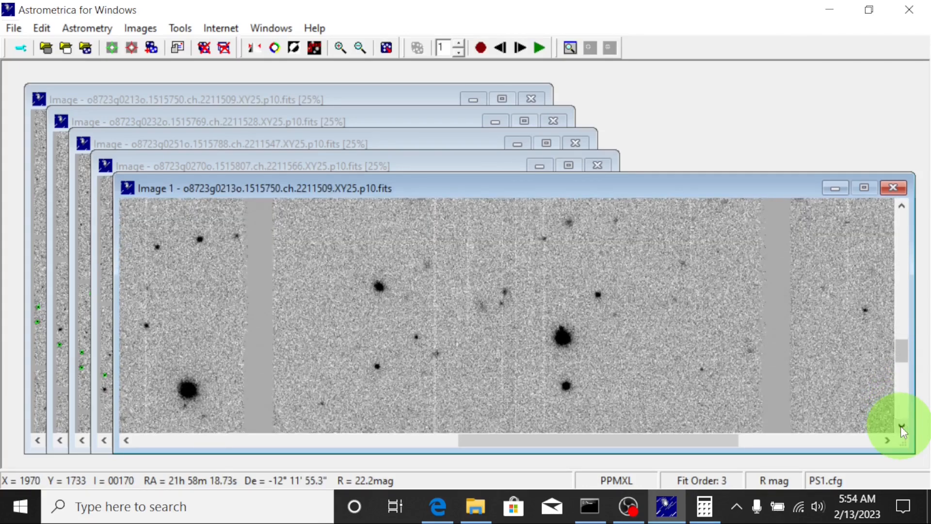
left_click(901, 426)
left_click(900, 426)
left_click(901, 426)
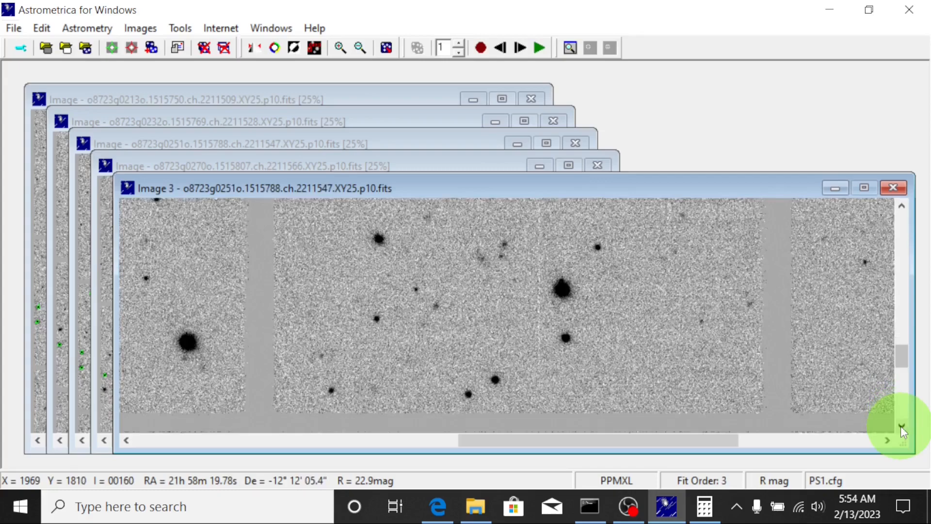
left_click(900, 425)
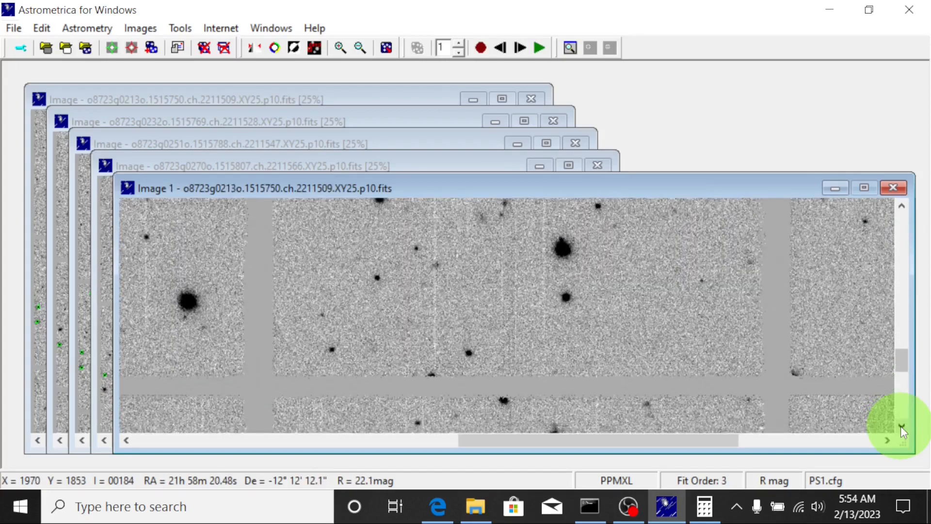
left_click(900, 426)
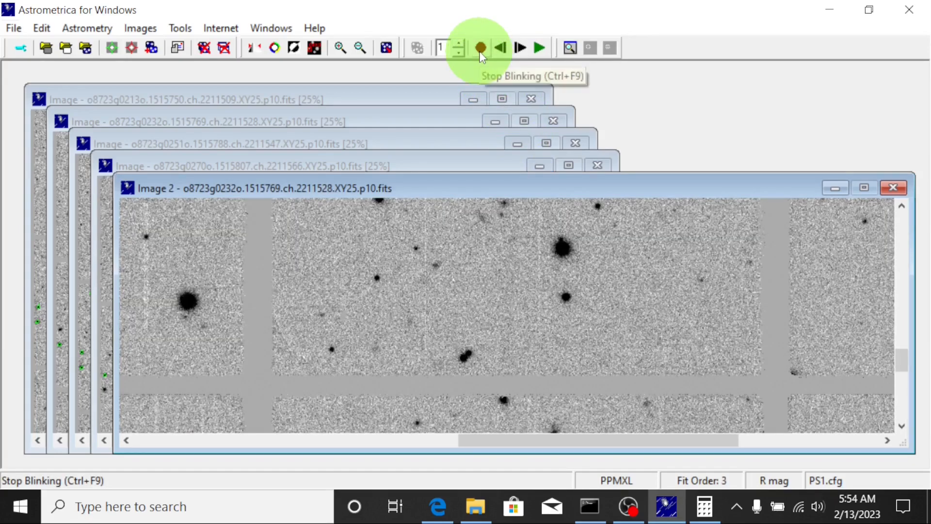
Step: Stop blinking, check the fit of the moving object cut off by the detector gap in image 1, and close the verification without accepting
left_click(480, 54)
left_click(500, 49)
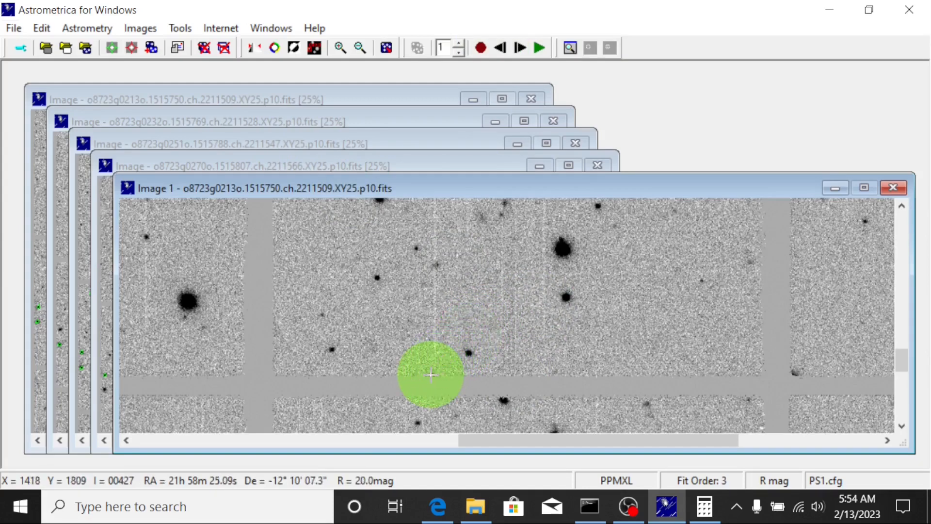
left_click(430, 375)
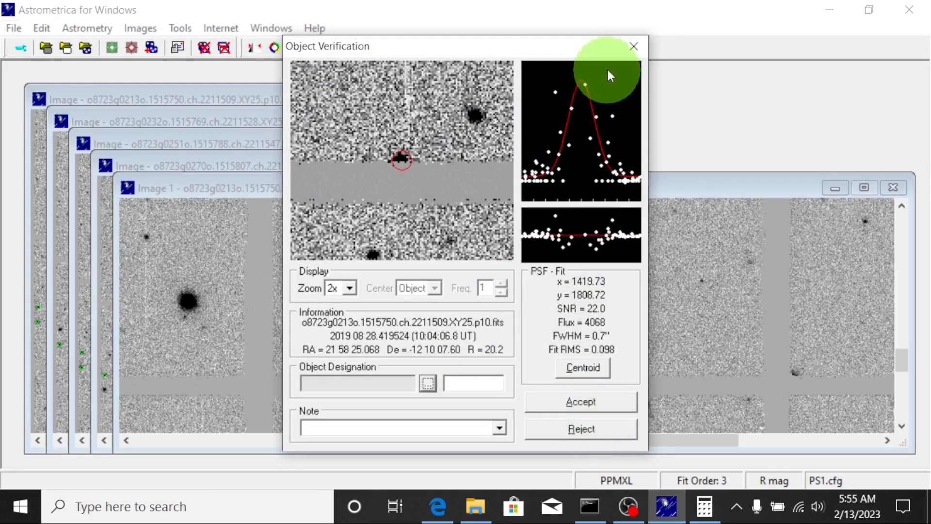
left_click(634, 46)
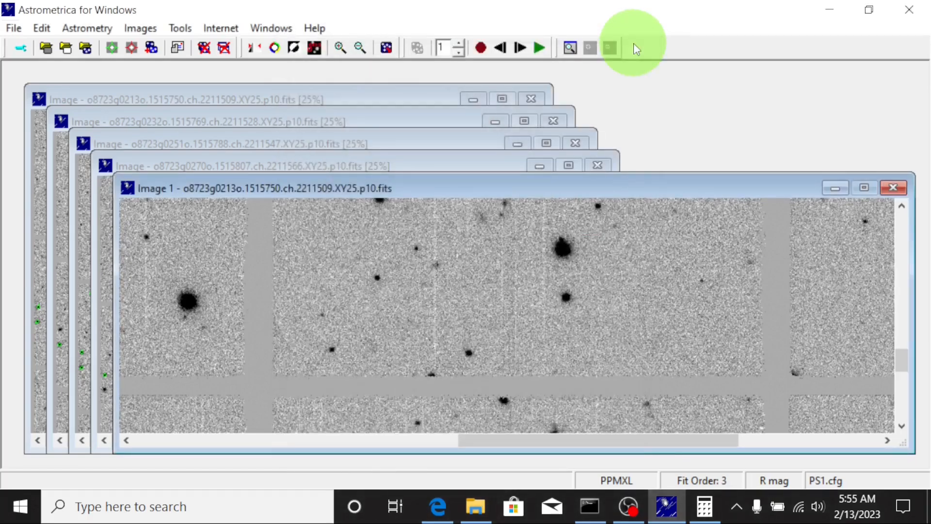
Step: In image 2, measure the moving object touching the star above the gap, look up known objects, and accept it as TNG0004
left_click(519, 48)
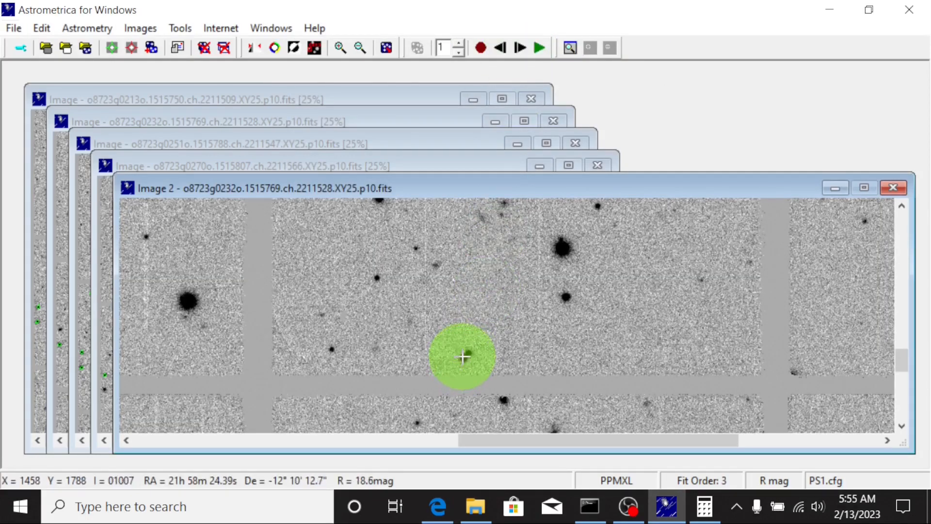
left_click(463, 356)
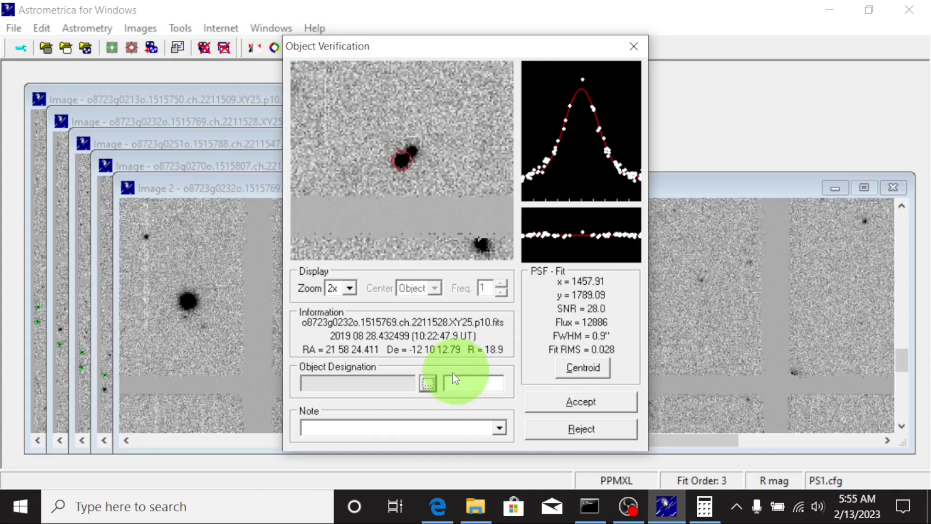
left_click(427, 383)
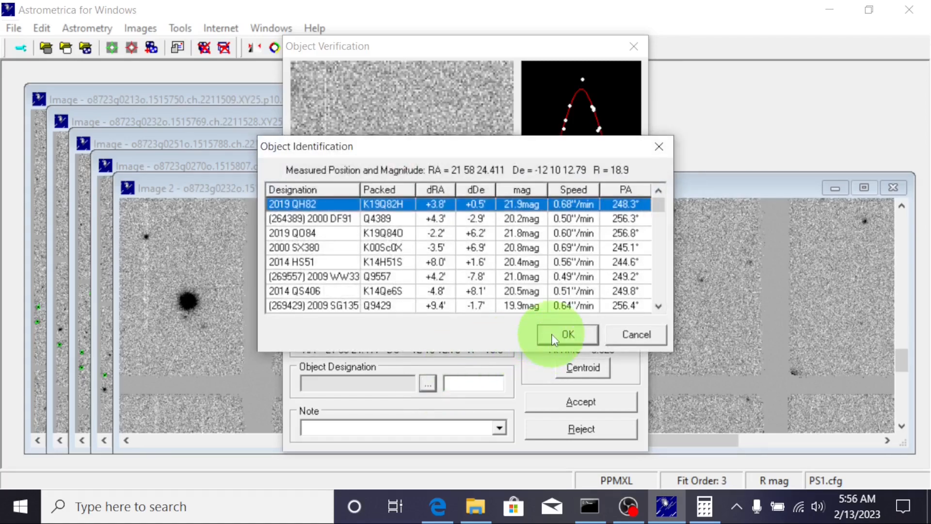
left_click(554, 336)
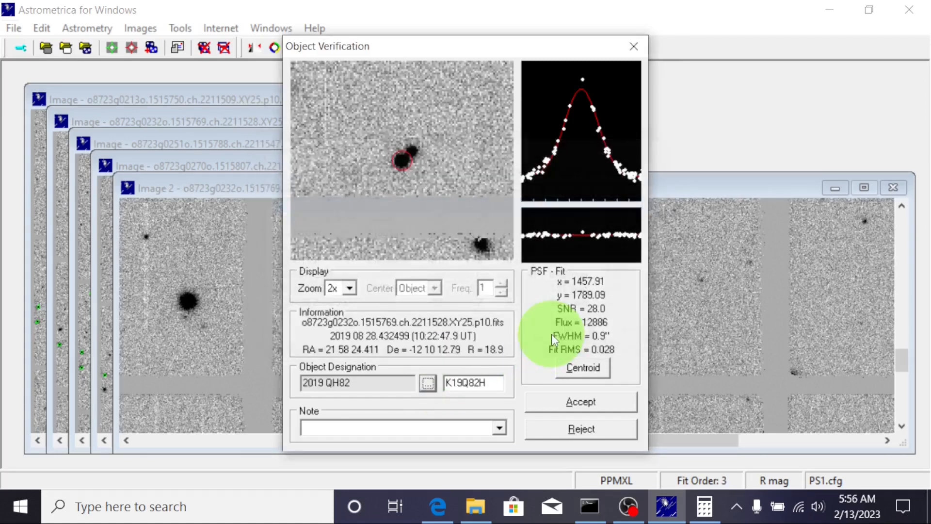
double_click(469, 381)
type("T")
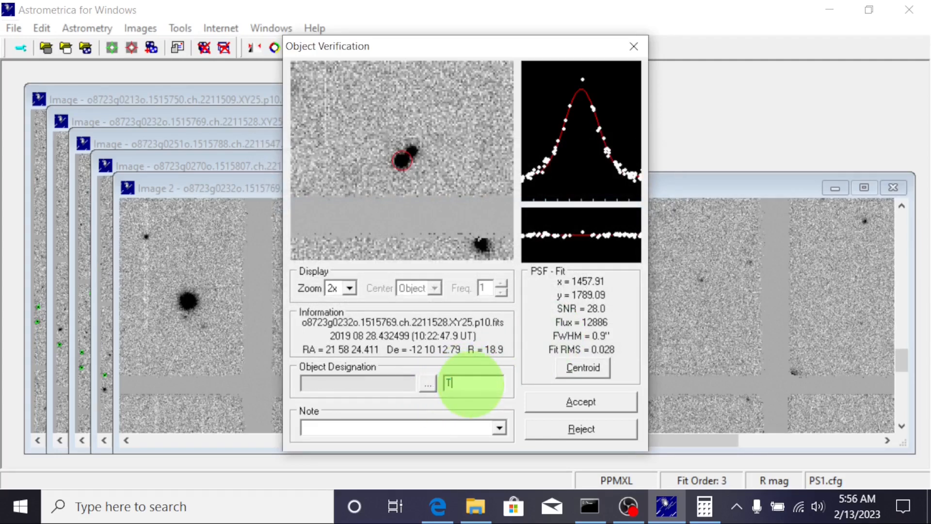
type("NG0004")
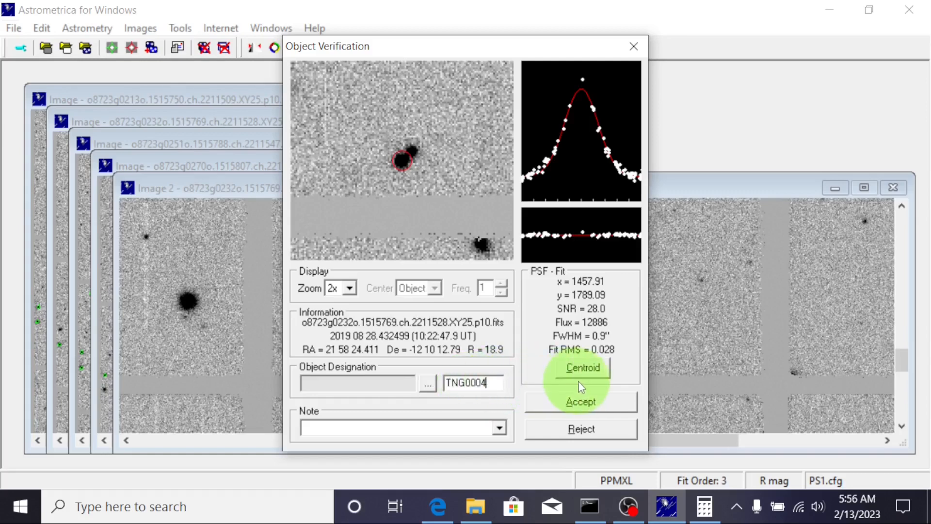
left_click(583, 398)
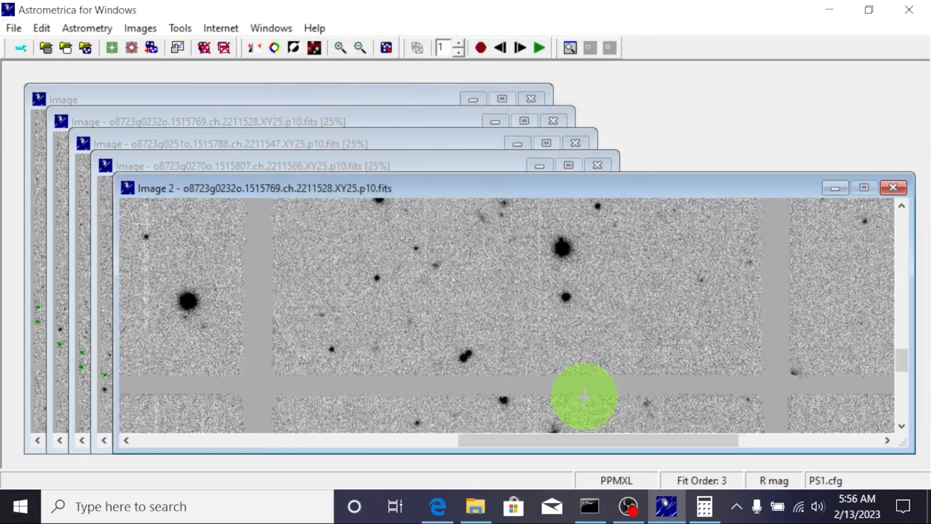
Step: In image 3, measure the same moving object up and right of the star, look up known objects, and accept it as TNG0004
left_click(520, 48)
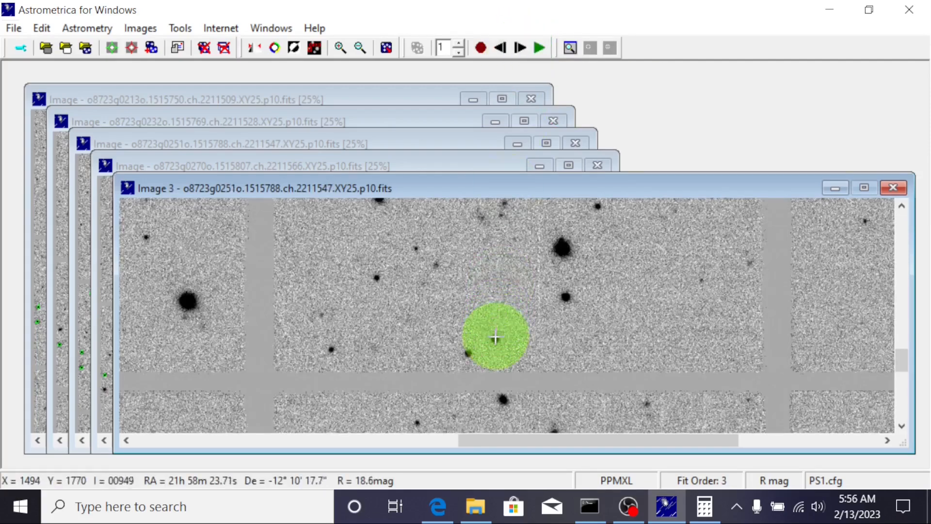
left_click(494, 337)
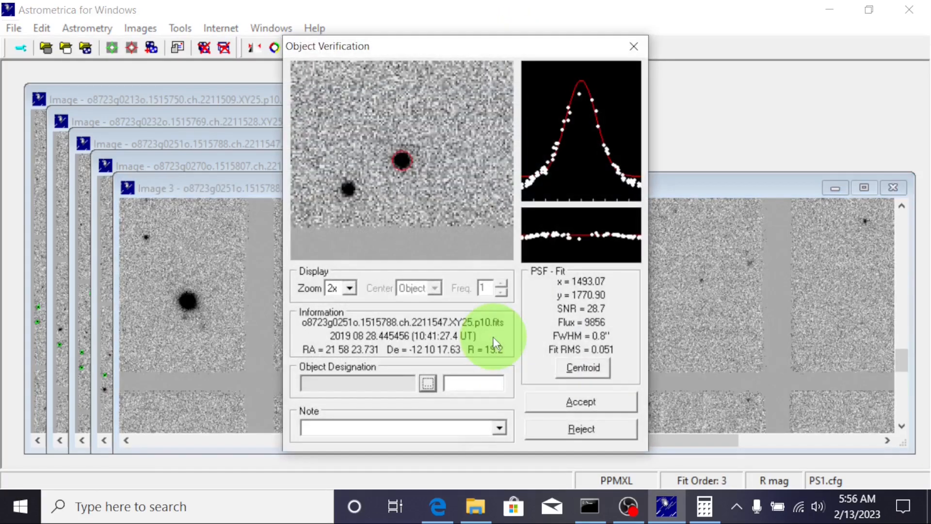
left_click(427, 383)
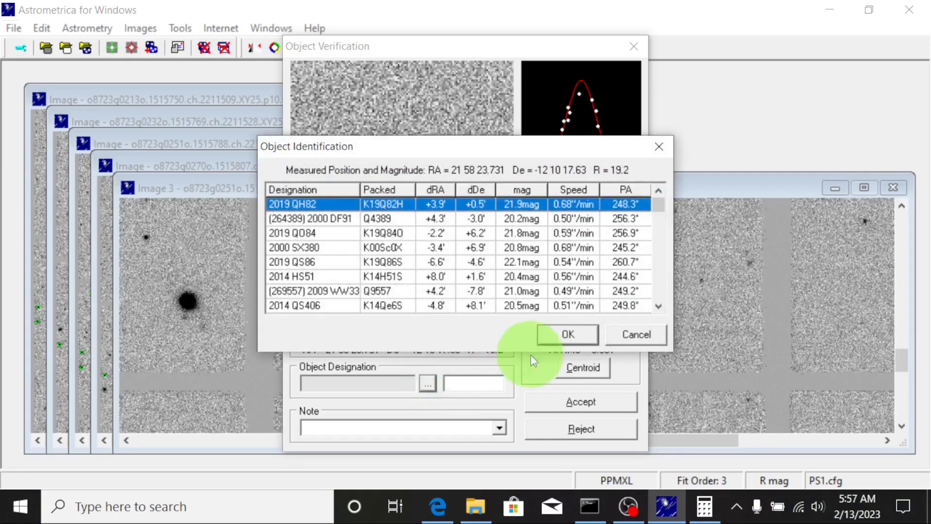
left_click(552, 336)
double_click(466, 383)
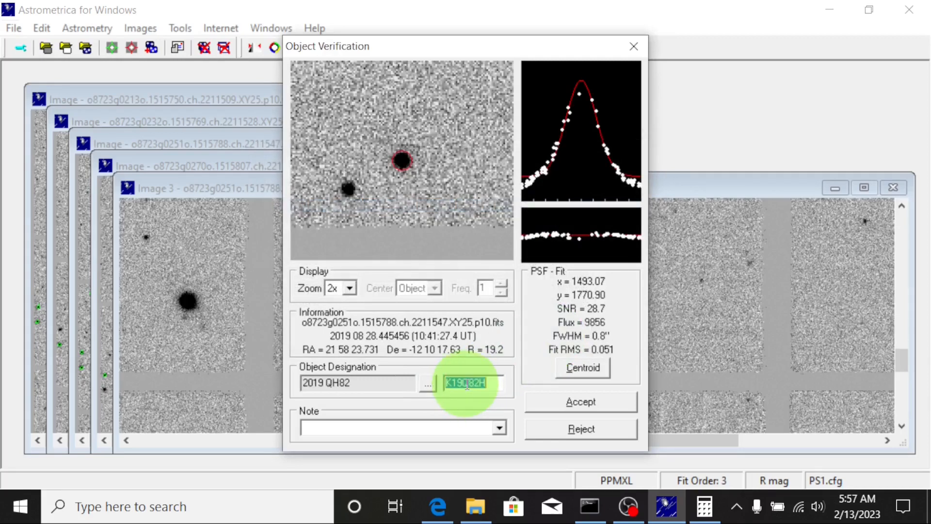
type("TNG")
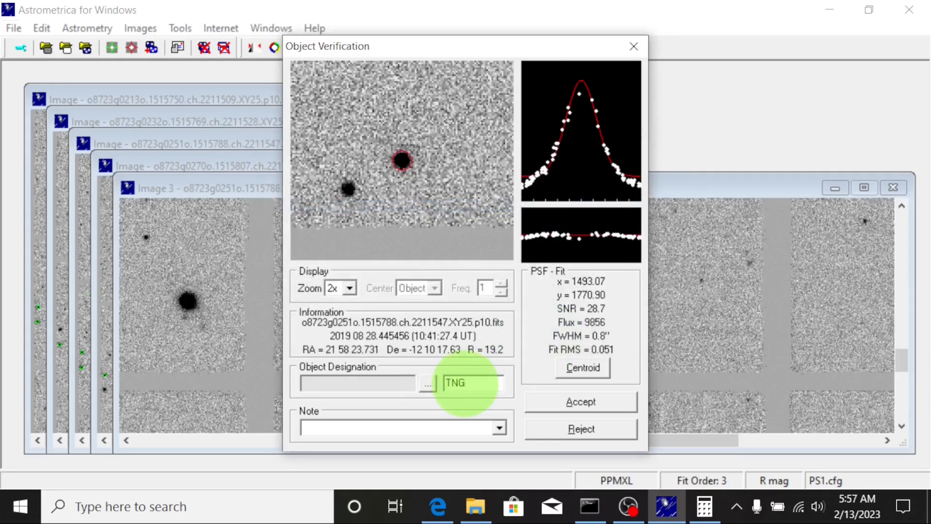
type("0004")
left_click(590, 401)
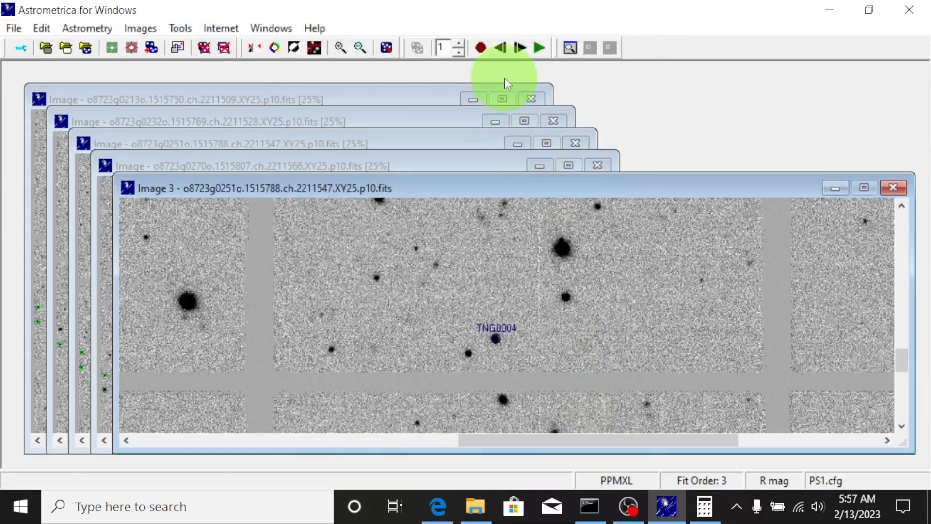
Step: In image 4, measure the same moving object below and left of the star pair, look up known objects, and accept it as TNG0004
left_click(519, 48)
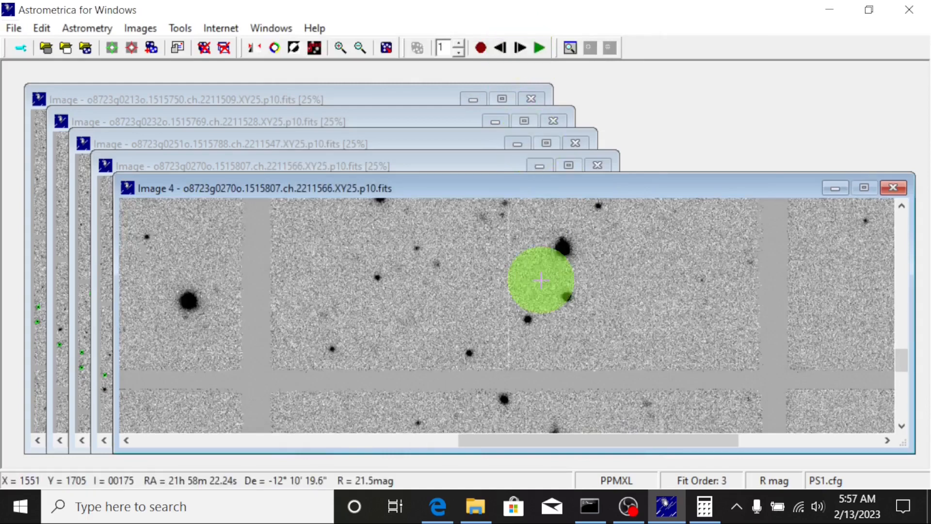
left_click(528, 320)
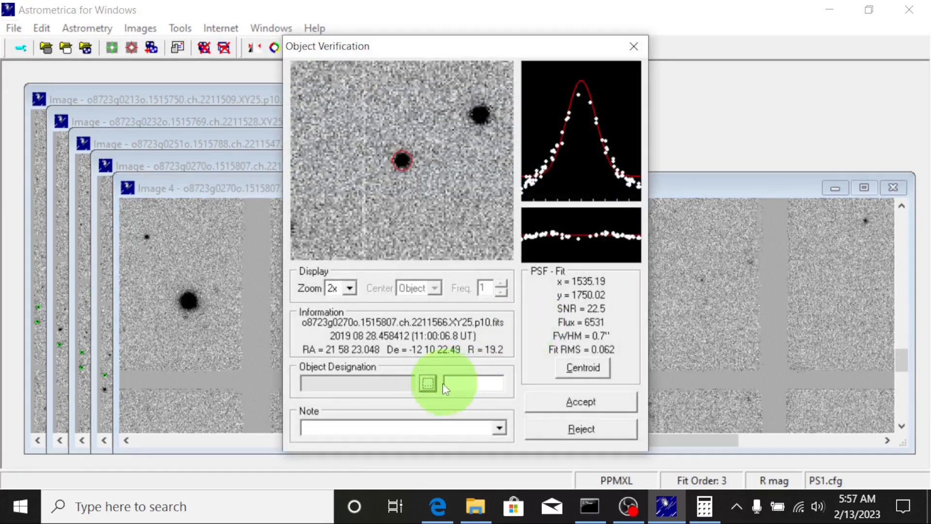
left_click(426, 382)
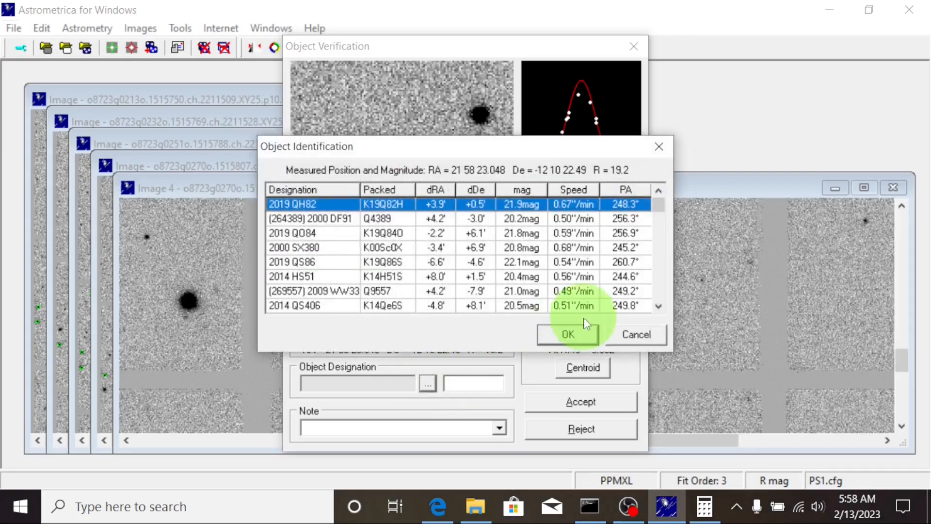
left_click(575, 344)
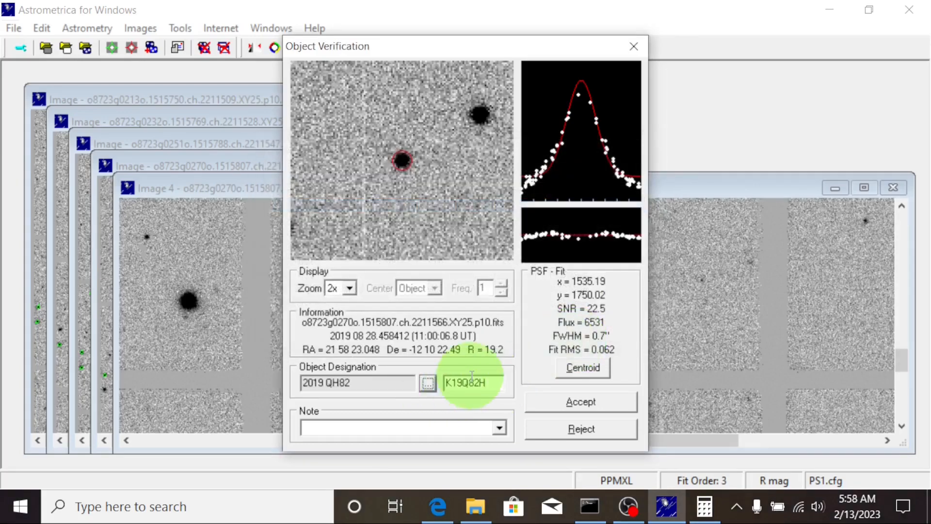
double_click(472, 382)
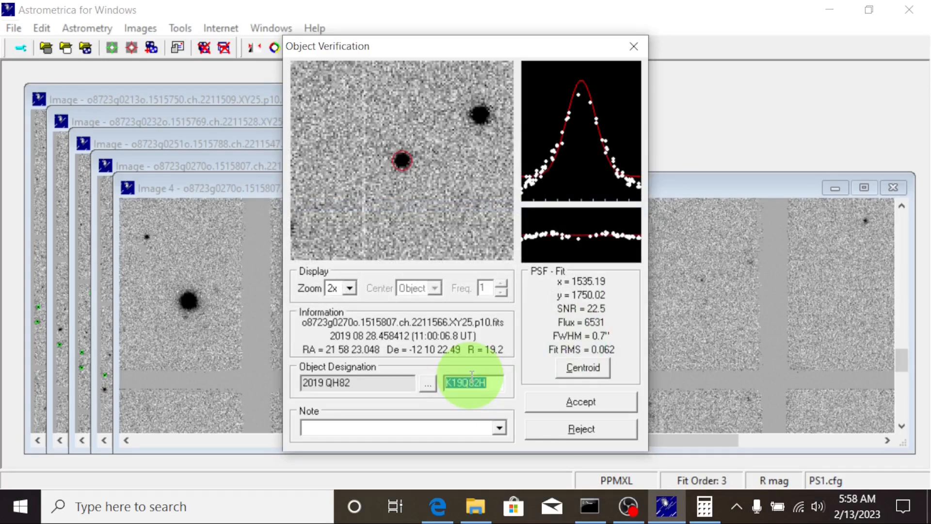
type("TNG0004")
left_click(603, 405)
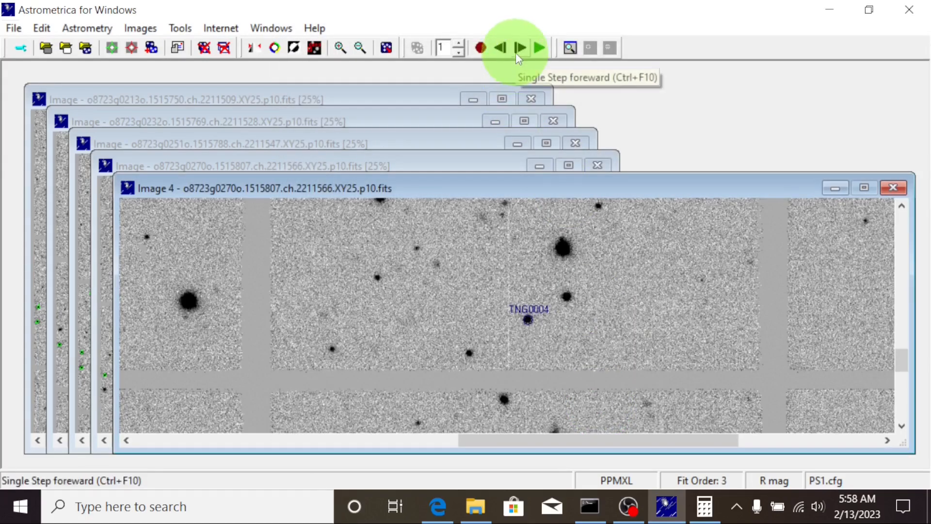
Step: Resume blinking, review the TNG0001 to TNG0004 measurements in the enlarged MPC report, and close it without sending
left_click(540, 45)
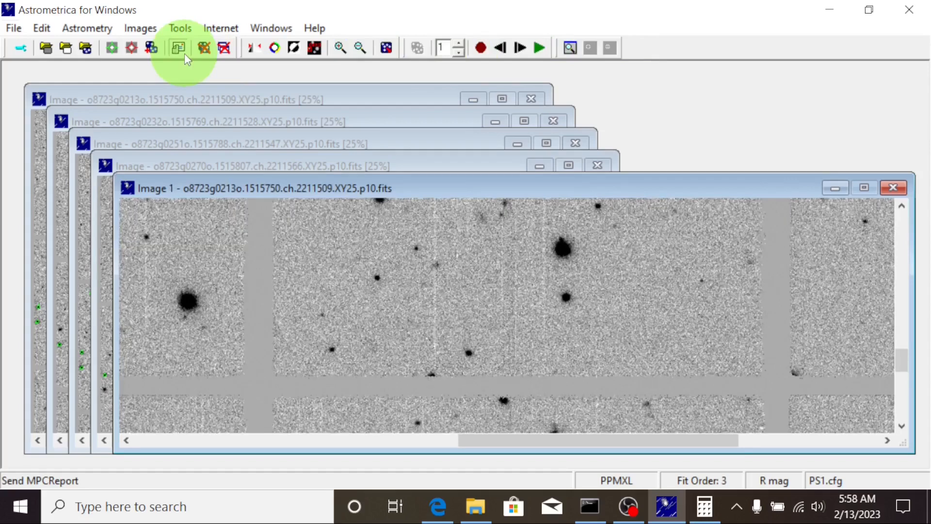
left_click(184, 54)
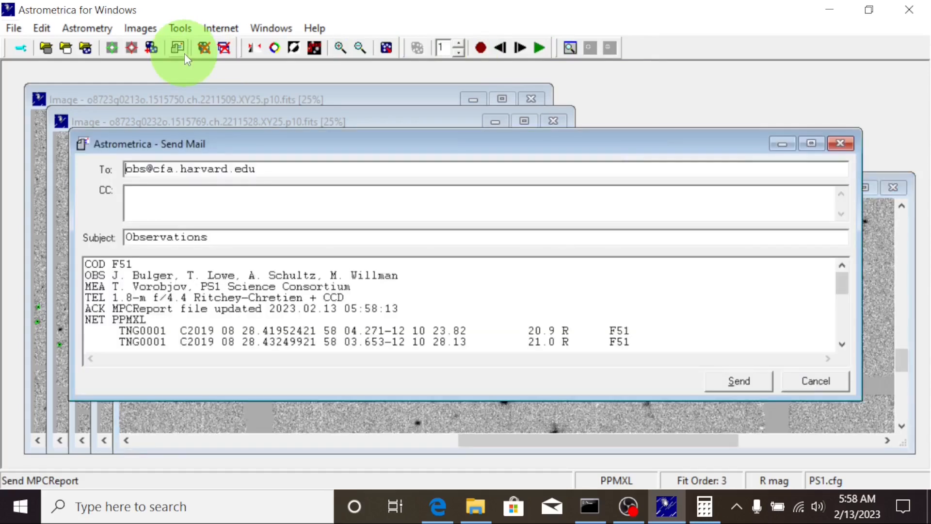
left_click(812, 144)
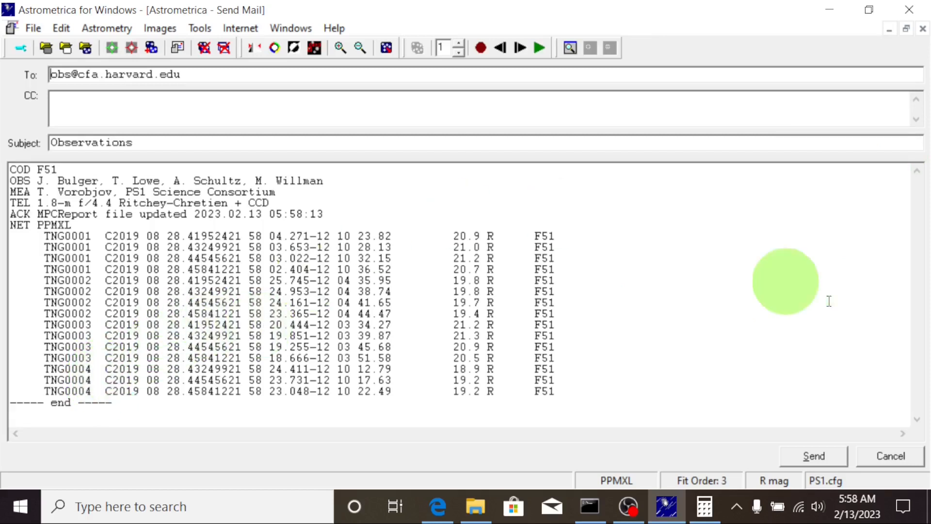
left_click(897, 454)
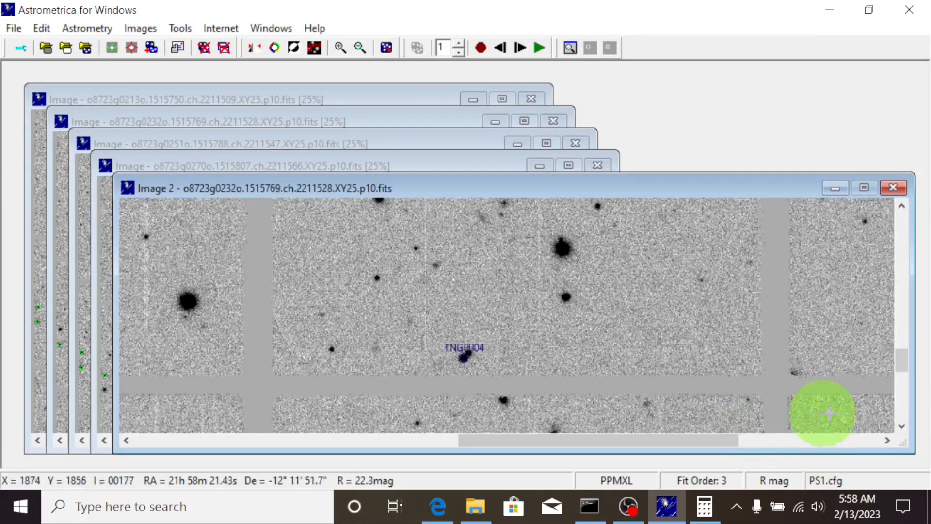
Step: Examine the blinking images upward from TNG0004 to the next horizontal detector gap for moving objects
left_click(884, 436)
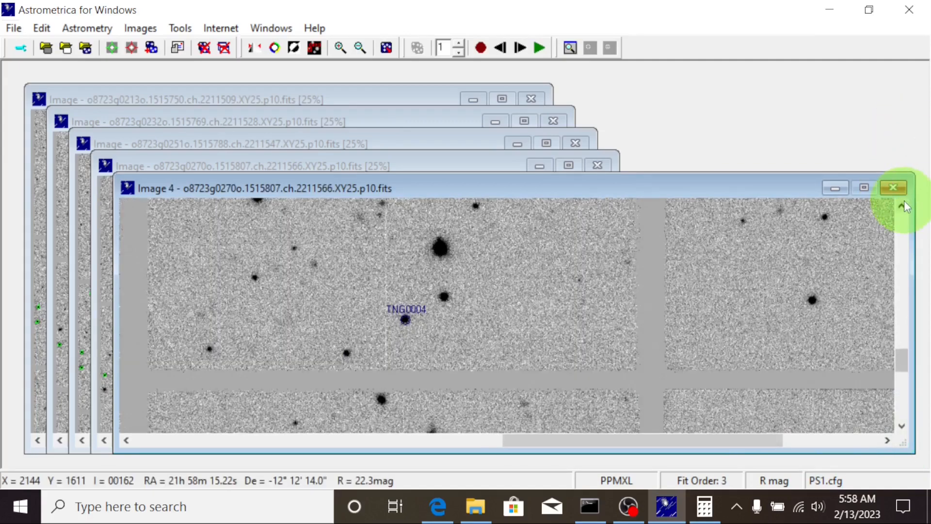
left_click(902, 205)
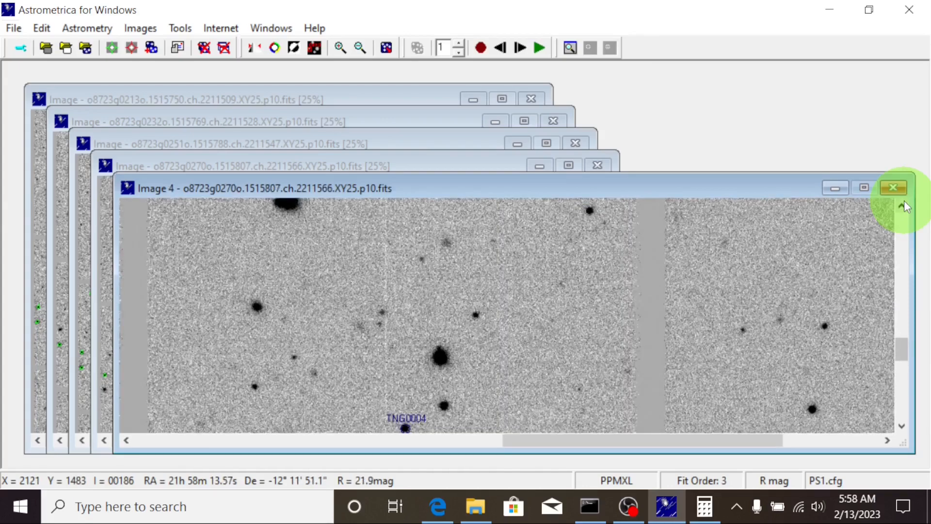
left_click(904, 201)
left_click(904, 201)
left_click(904, 201)
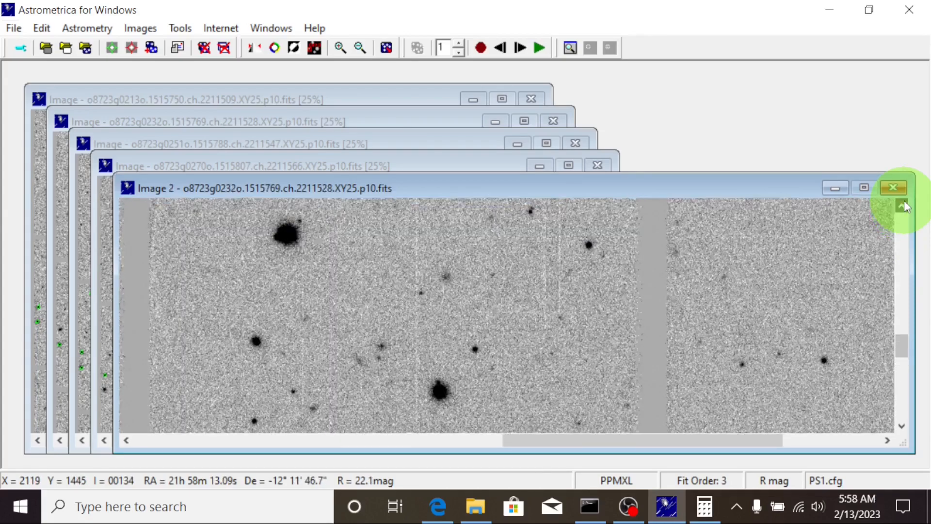
left_click(904, 203)
left_click(904, 203)
left_click(904, 203)
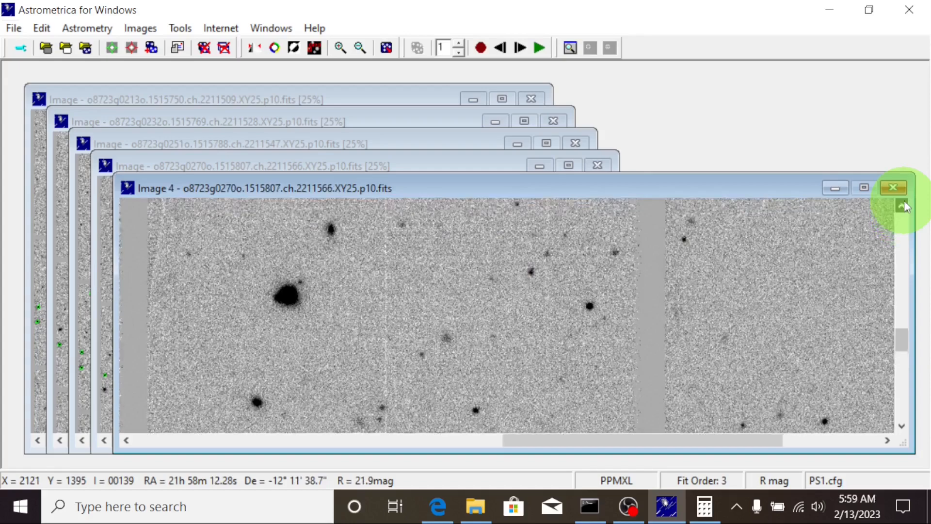
left_click(904, 203)
left_click(904, 202)
left_click(904, 203)
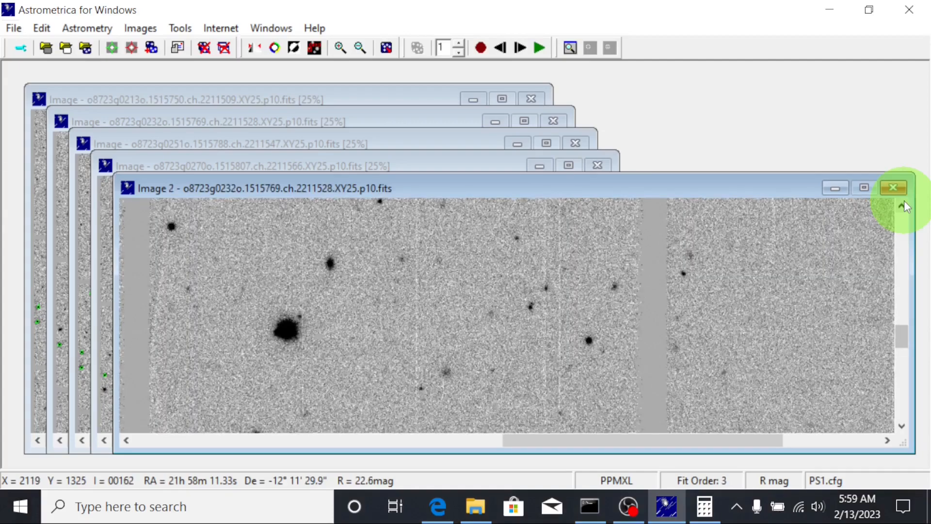
left_click(905, 201)
left_click(904, 202)
left_click(904, 202)
left_click(905, 201)
left_click(904, 201)
left_click(905, 201)
left_click(904, 201)
left_click(904, 201)
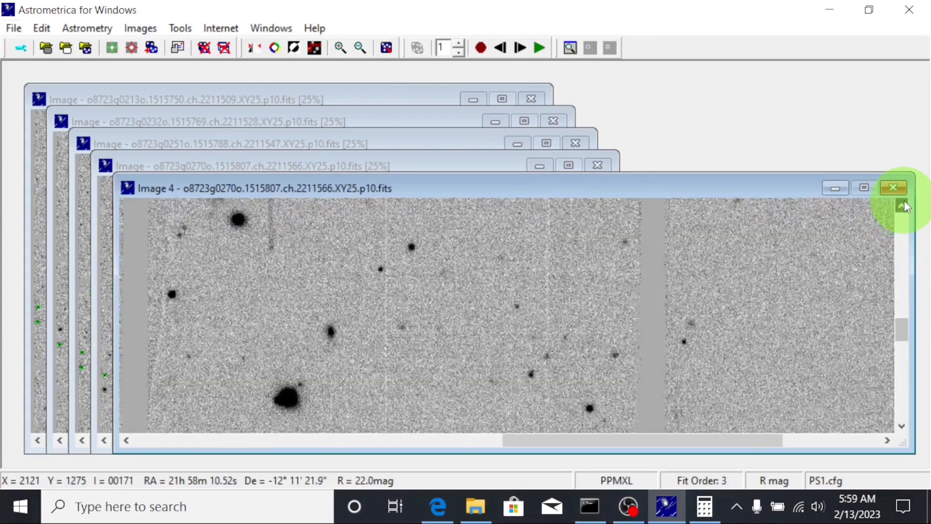
left_click(904, 204)
left_click(904, 203)
left_click(904, 203)
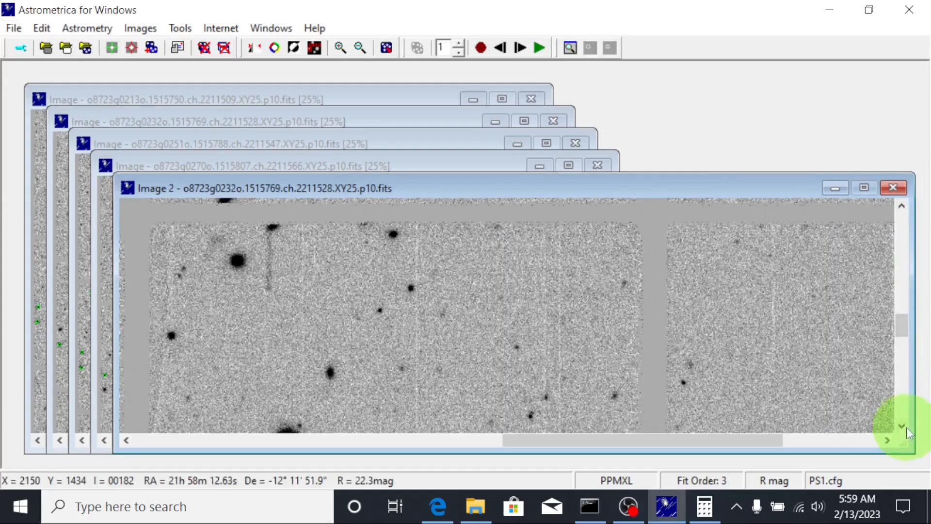
Step: Examine the rightmost detector column in the blinking images, from the upper horizontal gap down to the gap below TNG0004, for moving objects
left_click(887, 440)
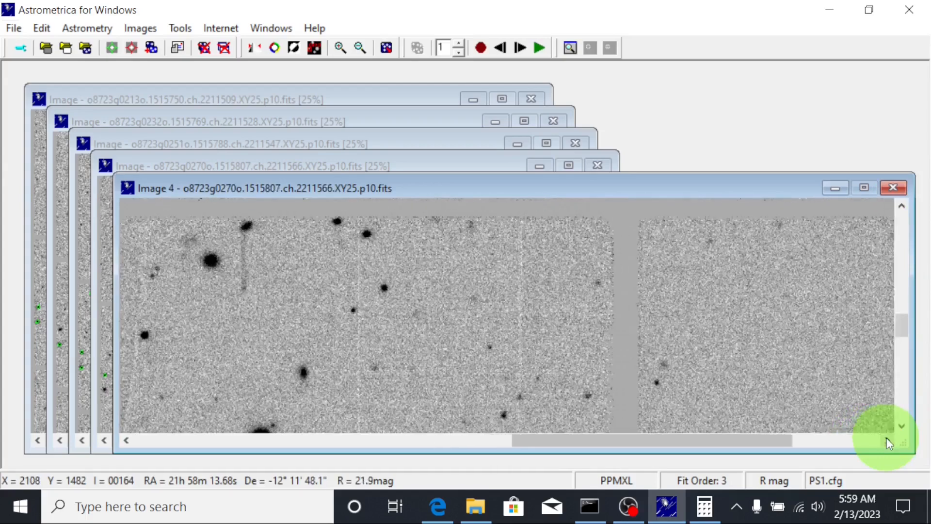
left_click(887, 440)
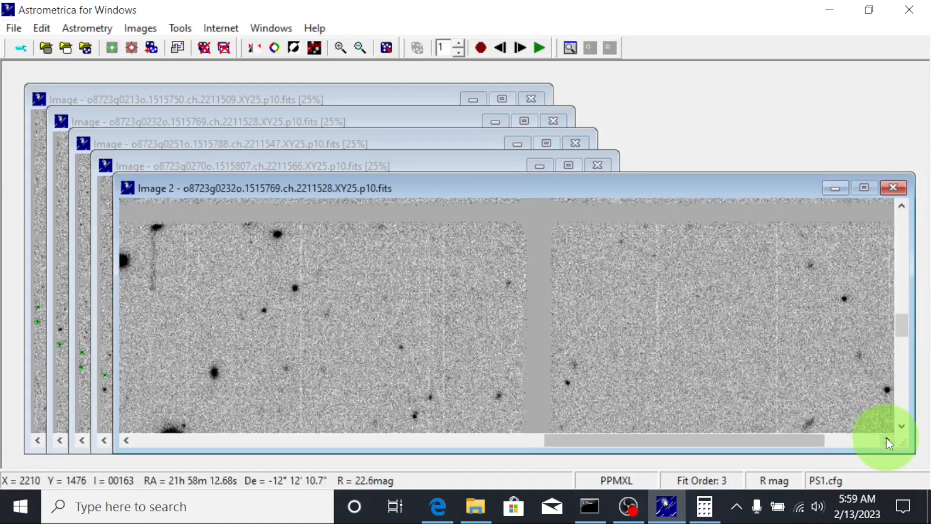
left_click(886, 440)
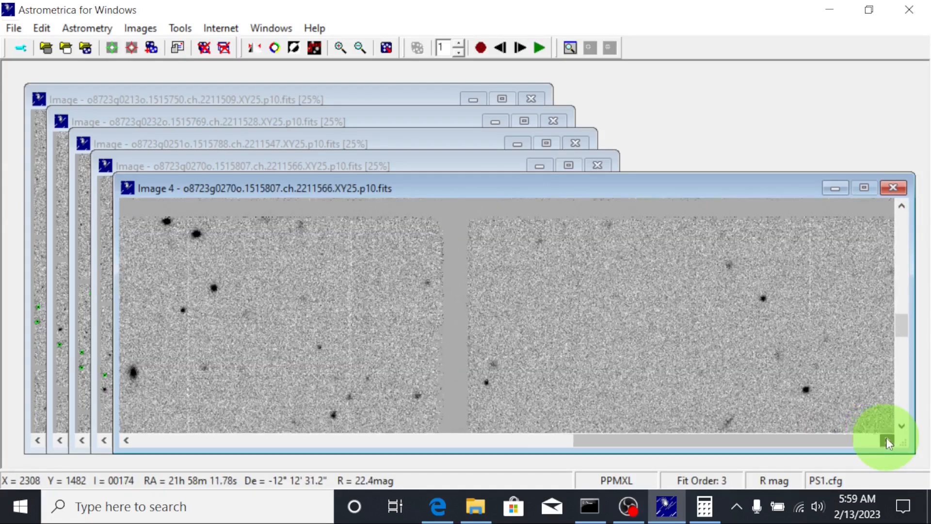
left_click(886, 440)
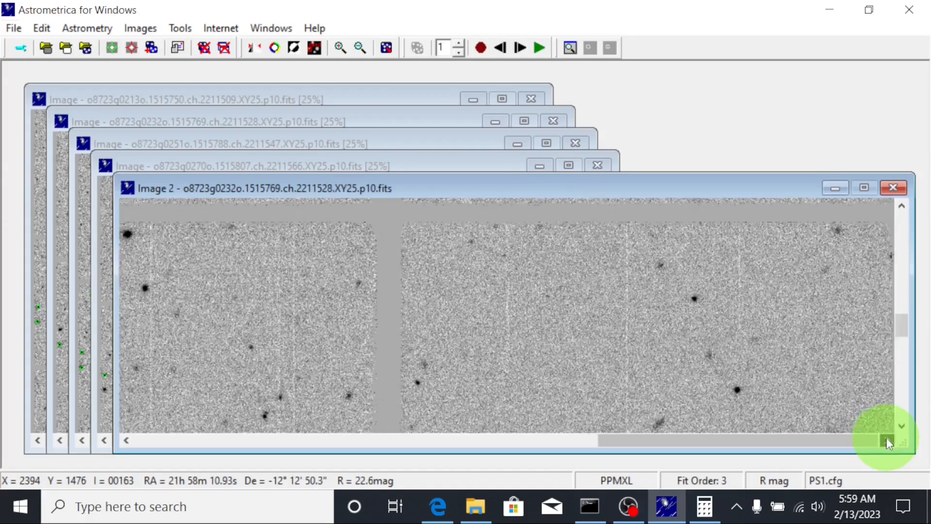
left_click(887, 439)
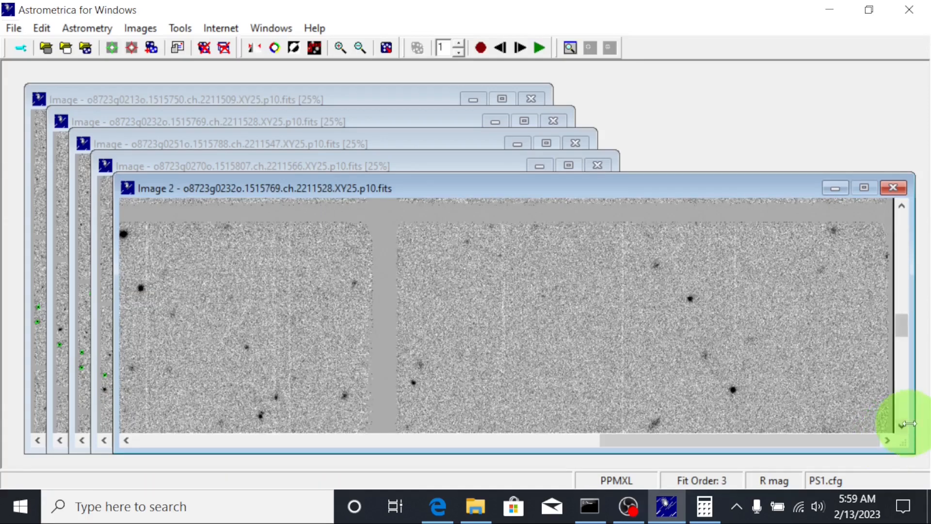
left_click(902, 426)
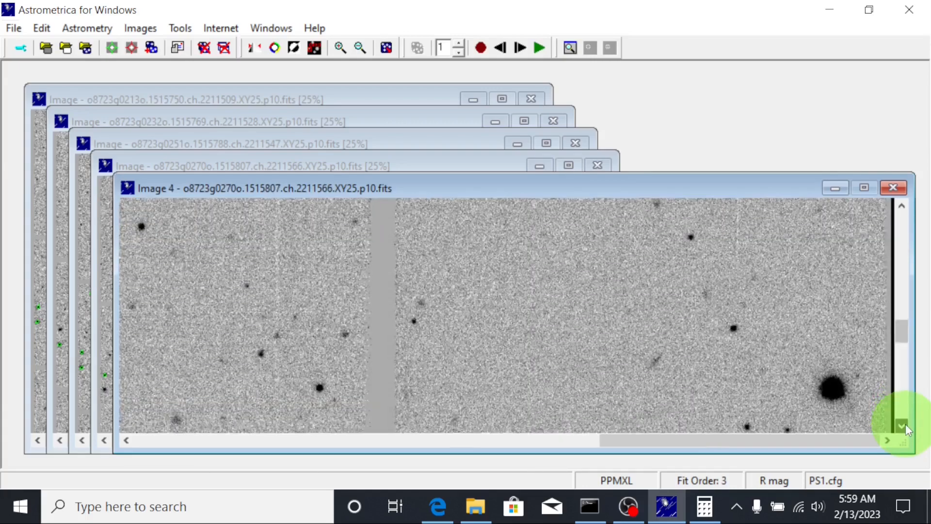
left_click(902, 426)
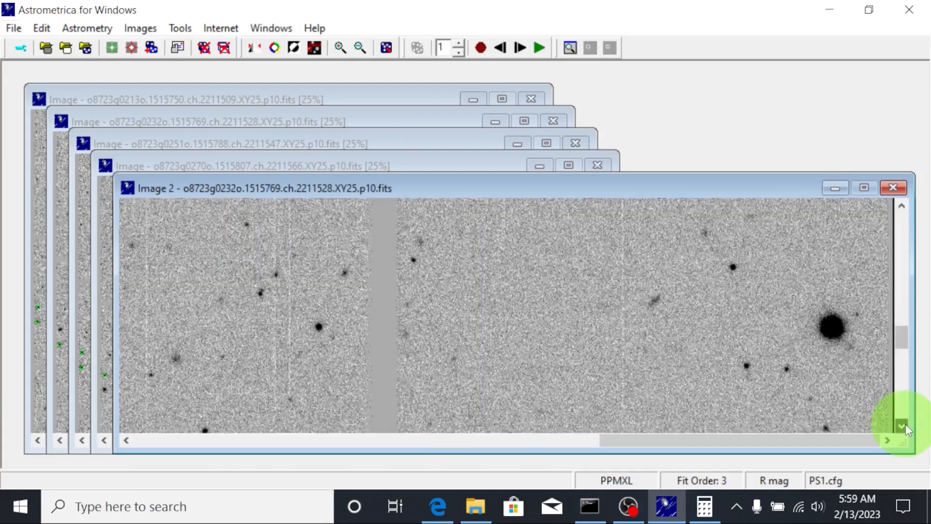
left_click(902, 426)
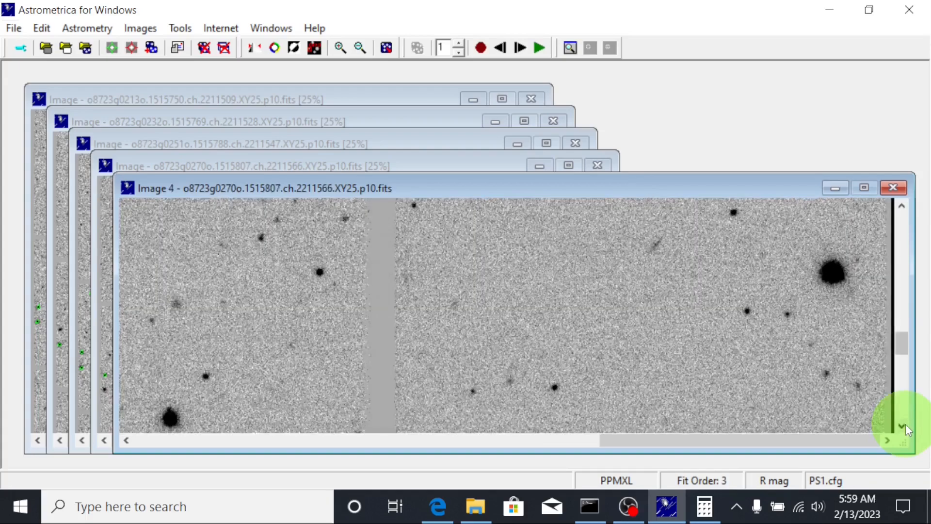
left_click(902, 426)
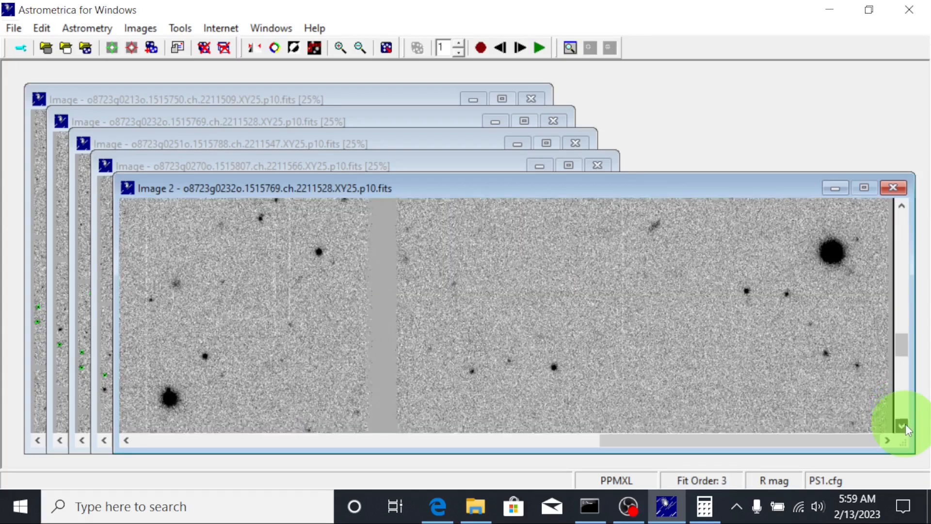
left_click(902, 426)
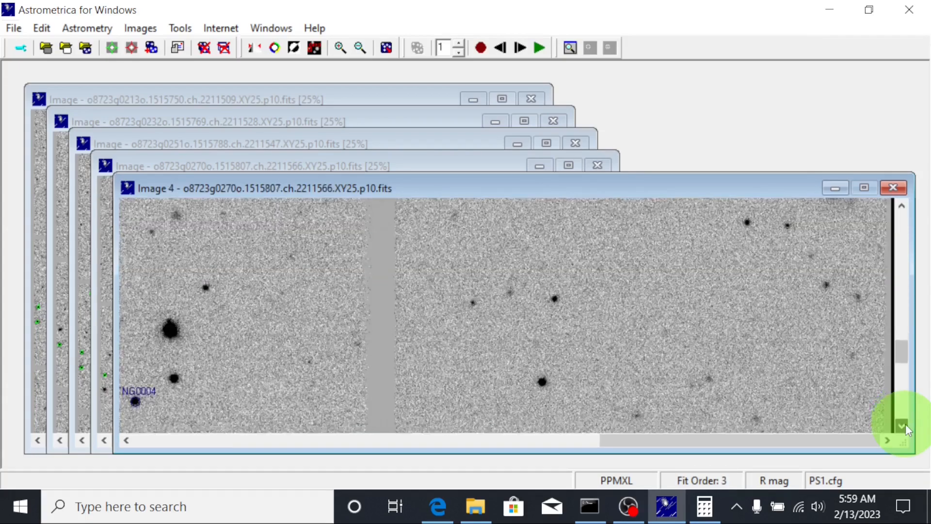
left_click(902, 426)
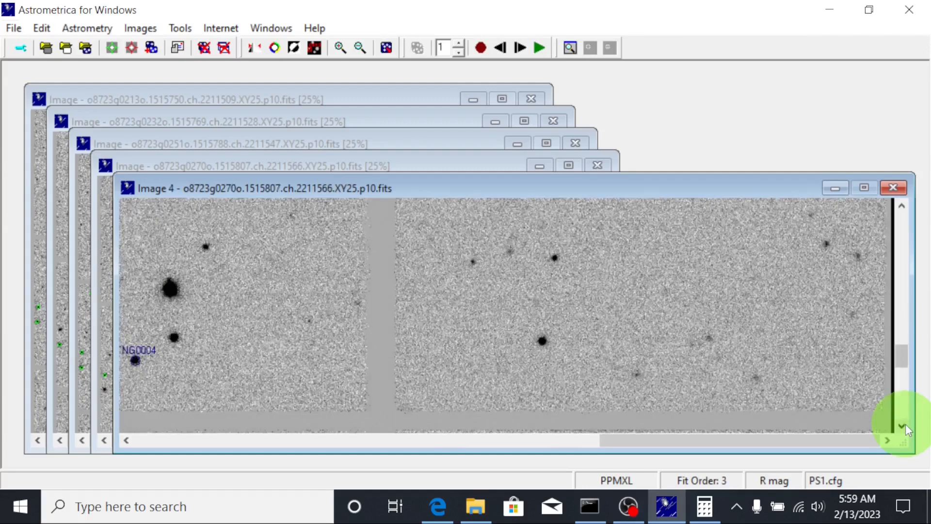
left_click(902, 425)
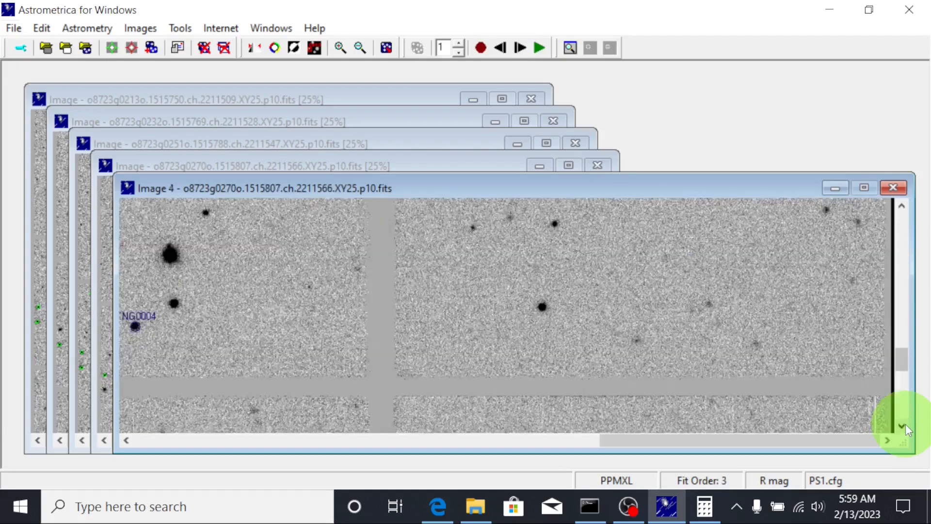
Step: Examine the rightmost detector column below that horizontal gap, down to the bottom detector edge, for moving objects
left_click(906, 425)
left_click(906, 425)
left_click(905, 425)
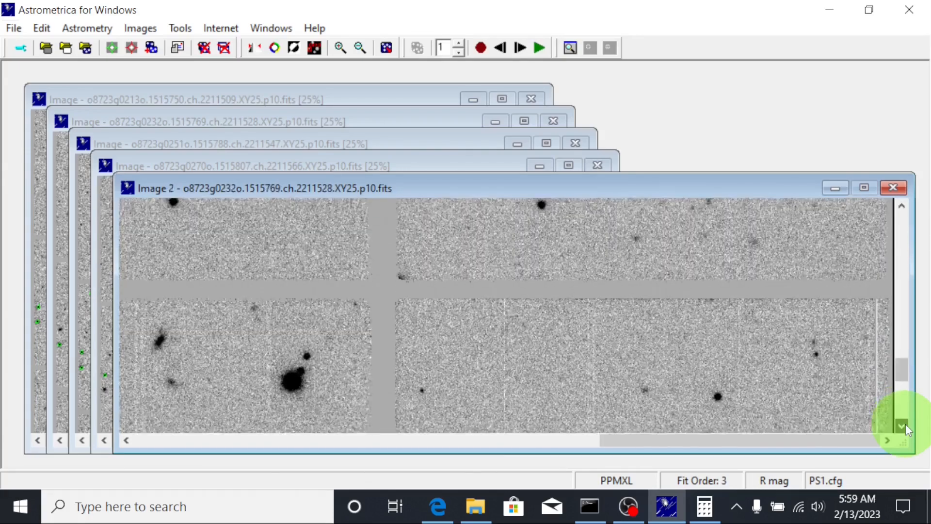
left_click(906, 425)
left_click(906, 425)
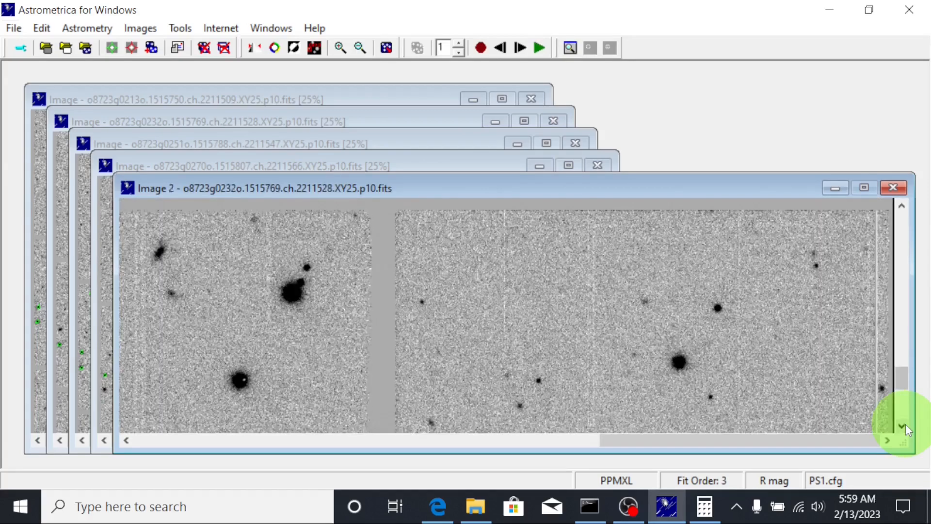
left_click(902, 425)
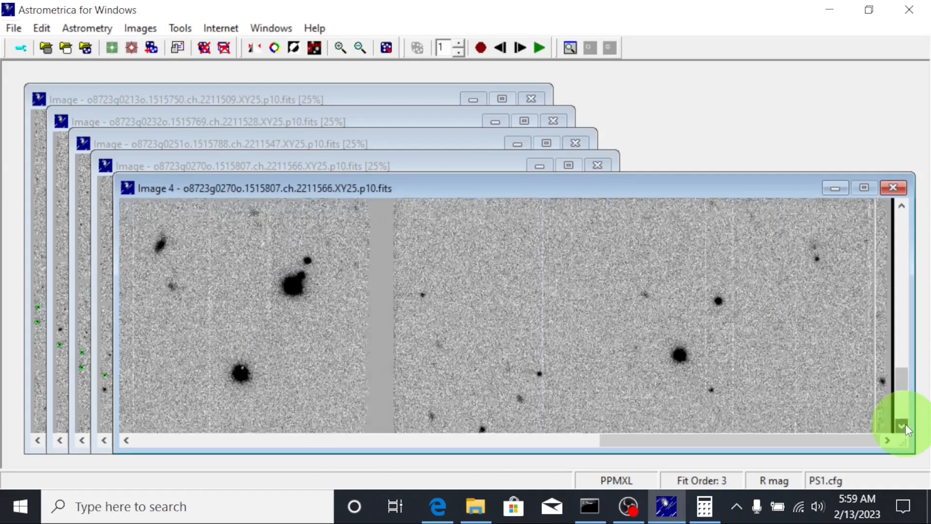
left_click(905, 424)
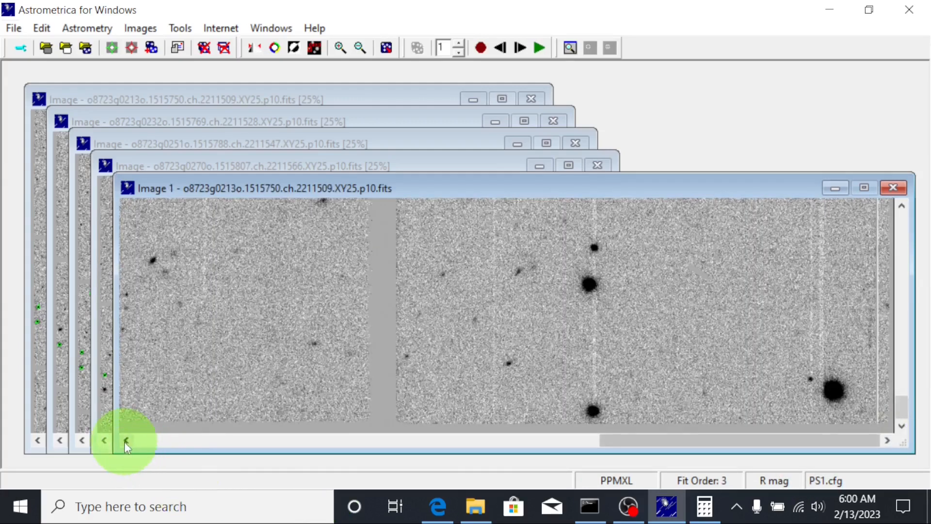
Step: Examine the second detector column from the right in the blinking images, from the bottom detector edge up to the next horizontal gap, for moving objects
left_click(125, 440)
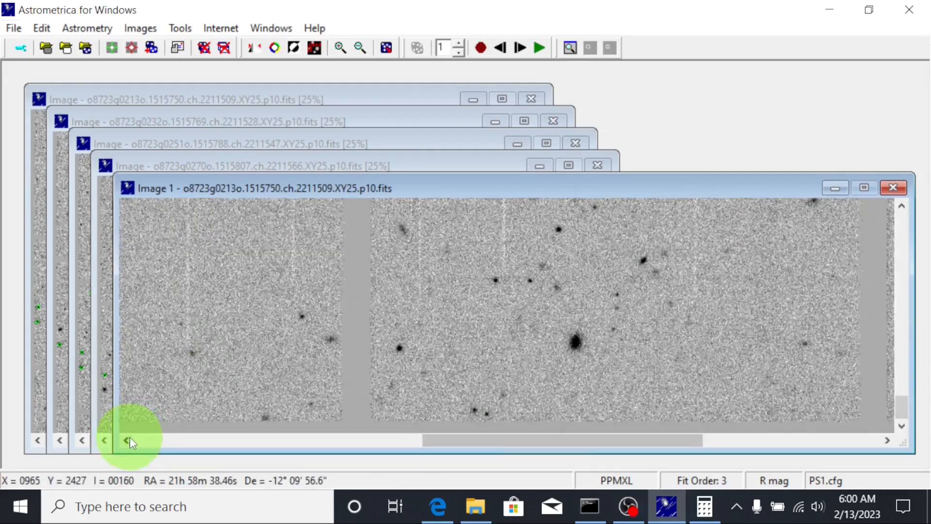
left_click(129, 438)
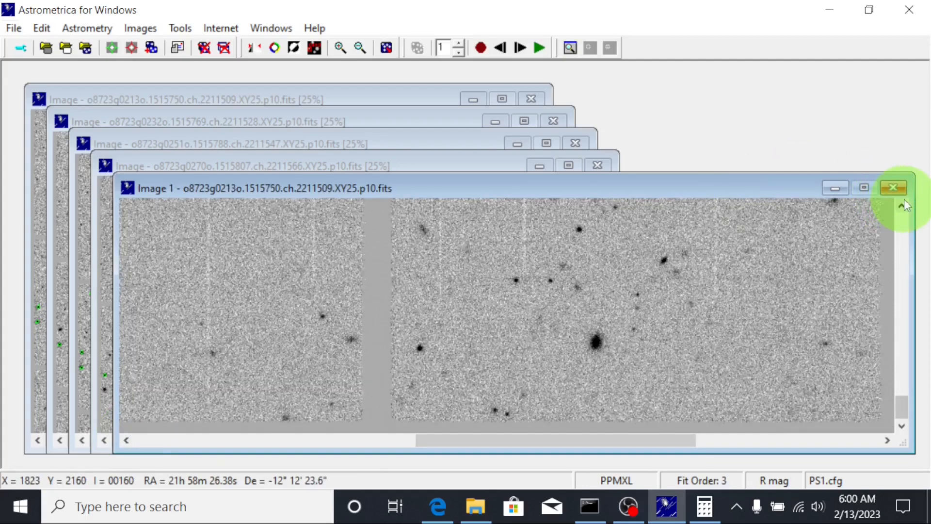
left_click(905, 204)
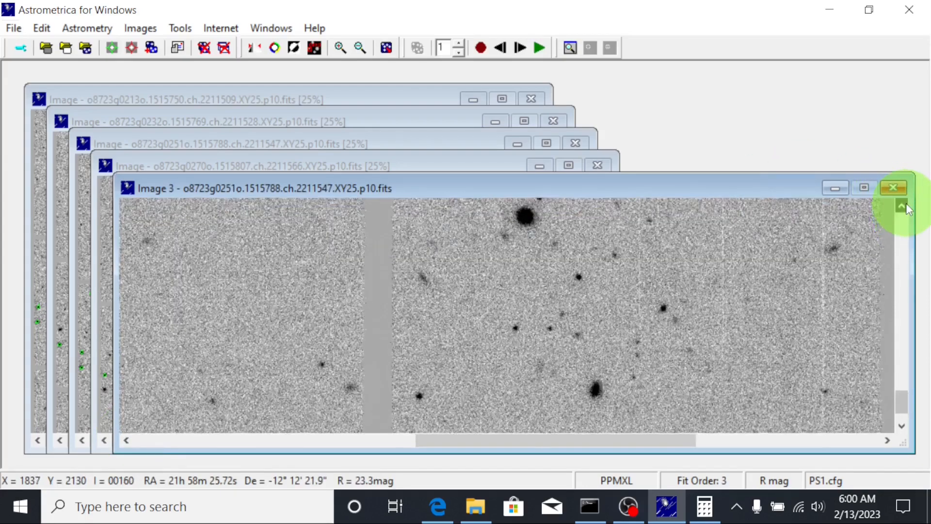
left_click(905, 204)
left_click(905, 205)
left_click(904, 205)
left_click(905, 205)
left_click(904, 204)
left_click(905, 205)
left_click(905, 204)
left_click(904, 205)
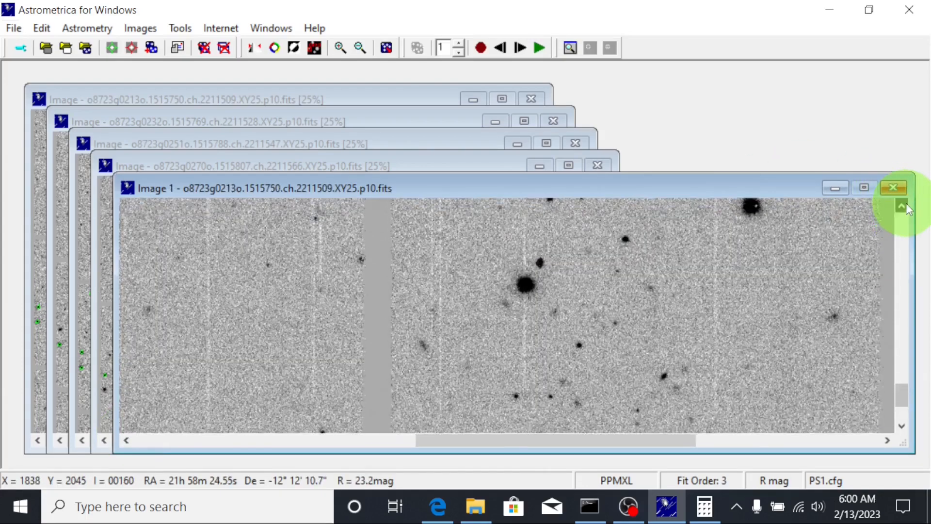
left_click(904, 205)
left_click(905, 205)
left_click(905, 204)
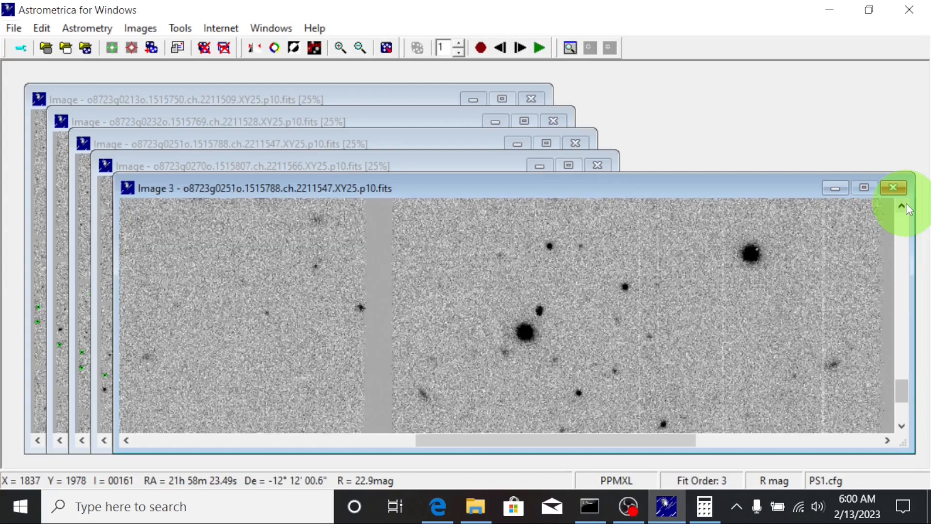
left_click(906, 204)
left_click(906, 205)
left_click(906, 204)
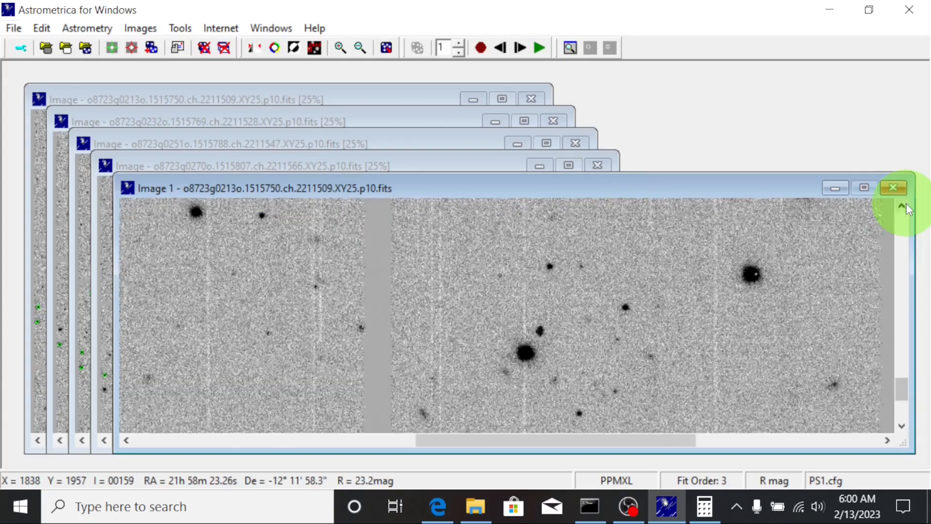
left_click(902, 205)
left_click(902, 205)
left_click(901, 205)
left_click(902, 206)
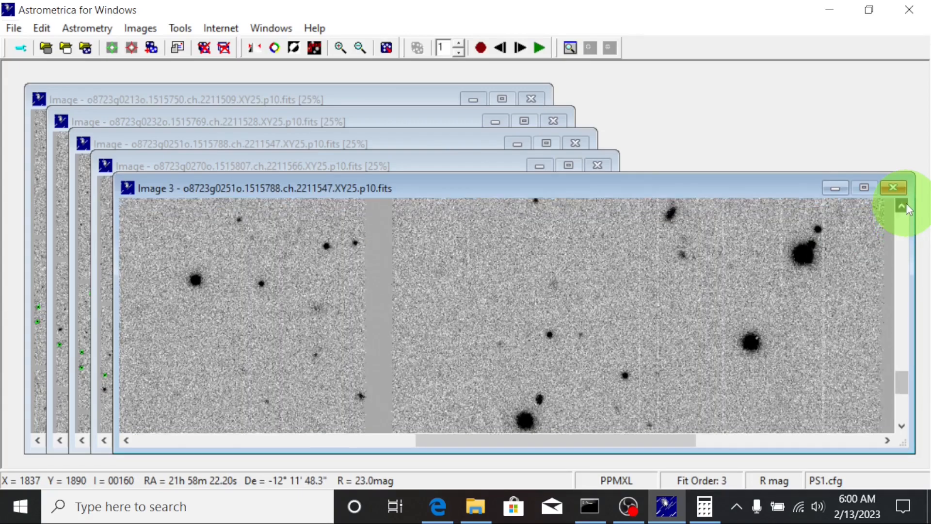
left_click(902, 205)
left_click(902, 206)
left_click(902, 206)
left_click(902, 205)
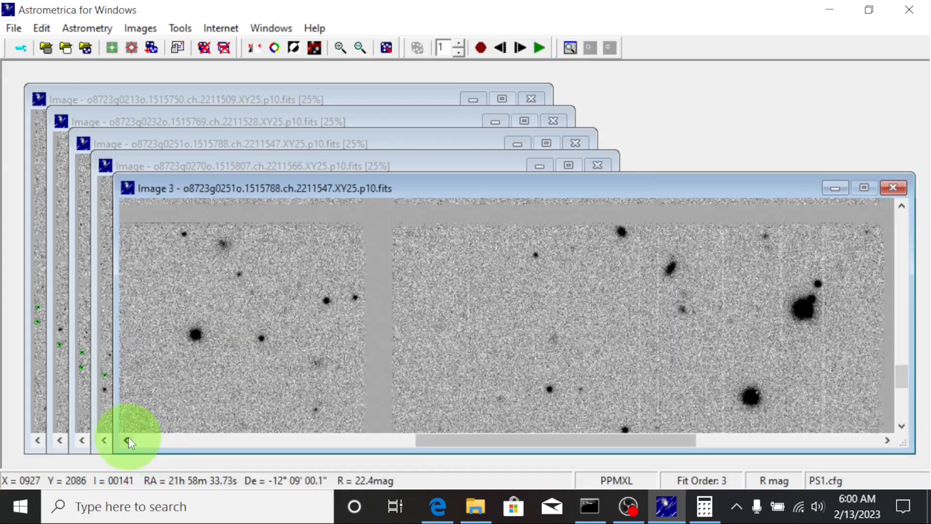
Step: Examine the two leftmost detector columns between the bottom detector edge and the horizontal gap above it for moving objects
left_click(128, 441)
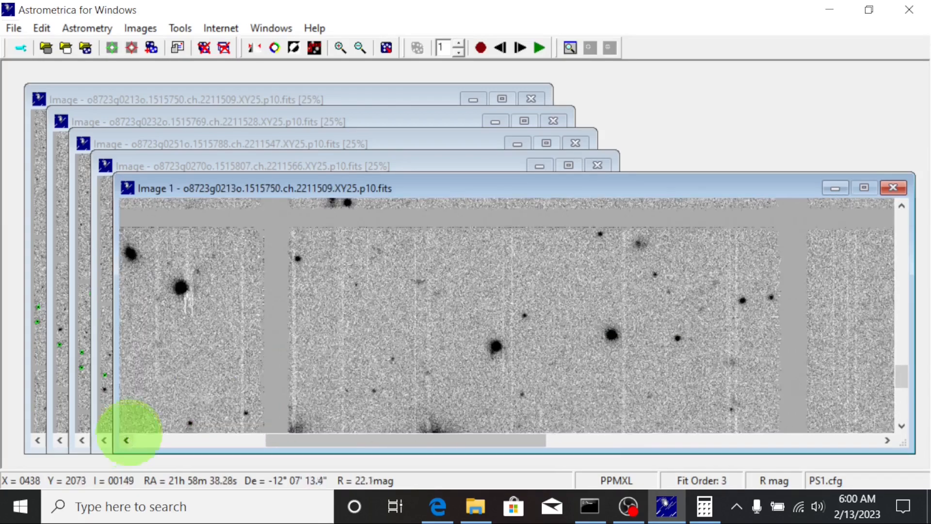
left_click(901, 425)
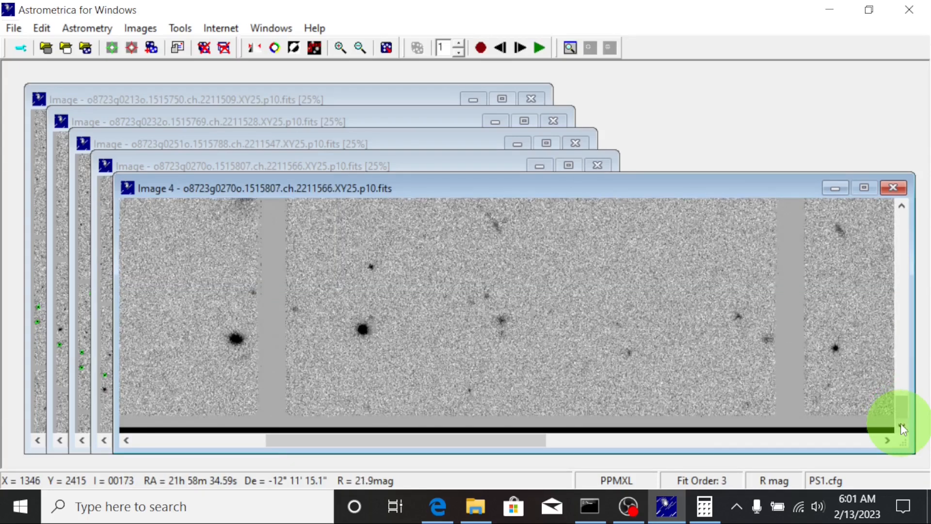
left_click(127, 440)
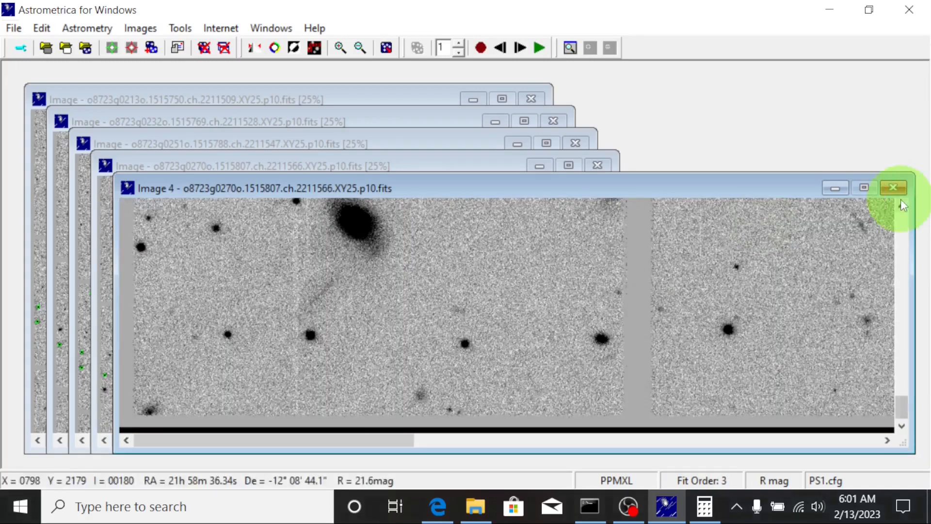
left_click(900, 205)
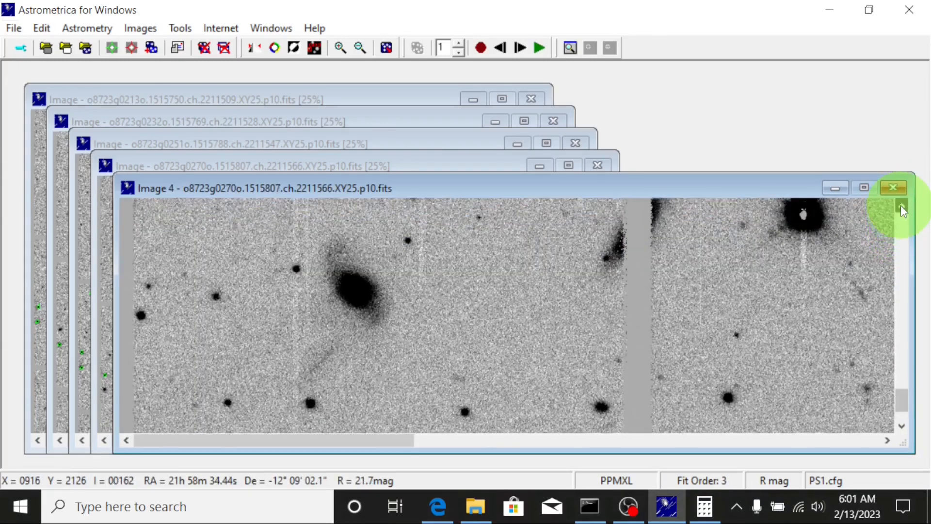
left_click(900, 205)
left_click(900, 205)
left_click(900, 205)
left_click(900, 206)
left_click(900, 205)
left_click(900, 205)
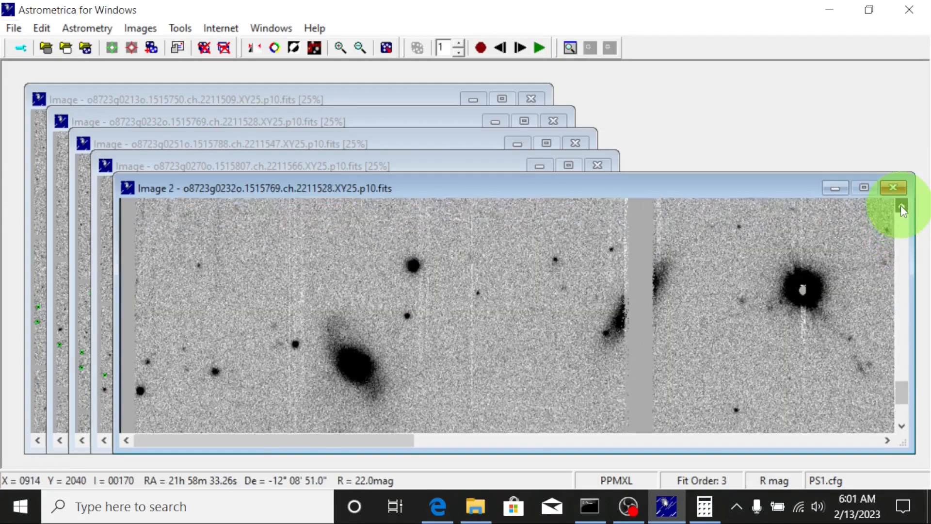
left_click(900, 205)
left_click(901, 205)
left_click(900, 205)
left_click(900, 205)
left_click(901, 205)
left_click(900, 205)
left_click(900, 205)
left_click(901, 206)
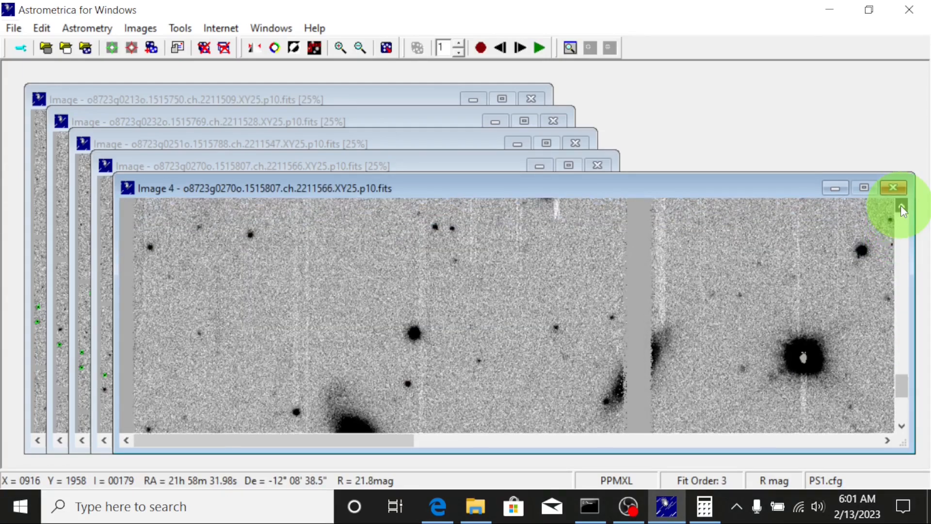
left_click(901, 205)
left_click(901, 205)
left_click(901, 205)
left_click(901, 205)
left_click(900, 205)
left_click(901, 205)
left_click(900, 206)
left_click(901, 205)
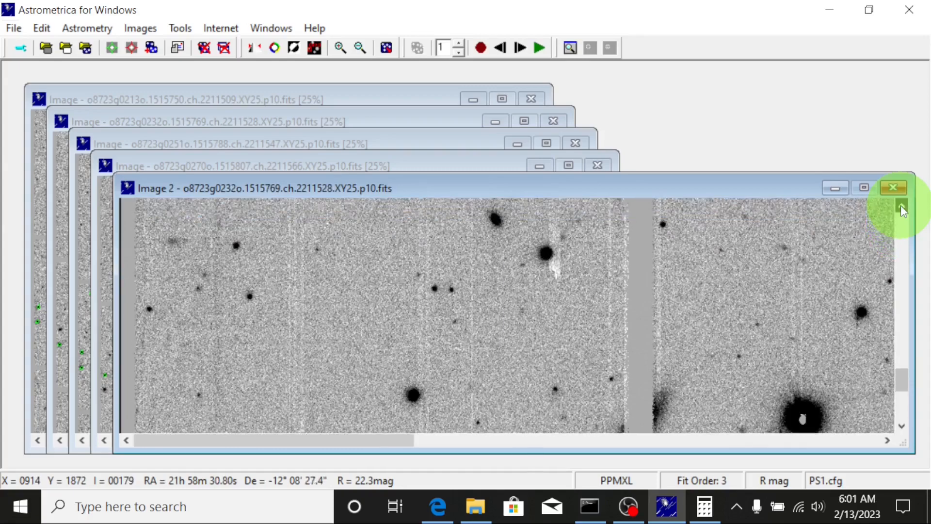
left_click(901, 205)
left_click(900, 205)
left_click(900, 205)
left_click(901, 205)
left_click(900, 205)
left_click(901, 205)
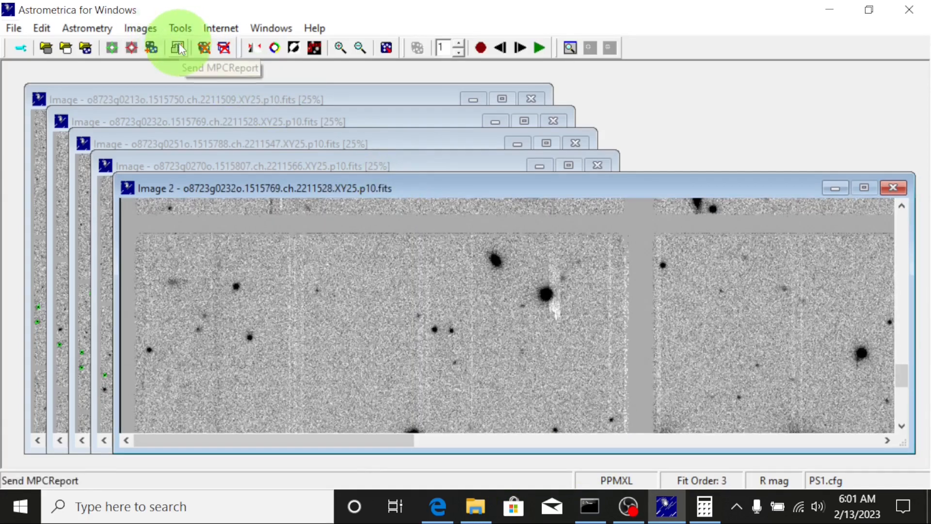
Step: Open the MPC report, enlarge it, and copy its complete text from the COD F51 line to the end line
left_click(178, 48)
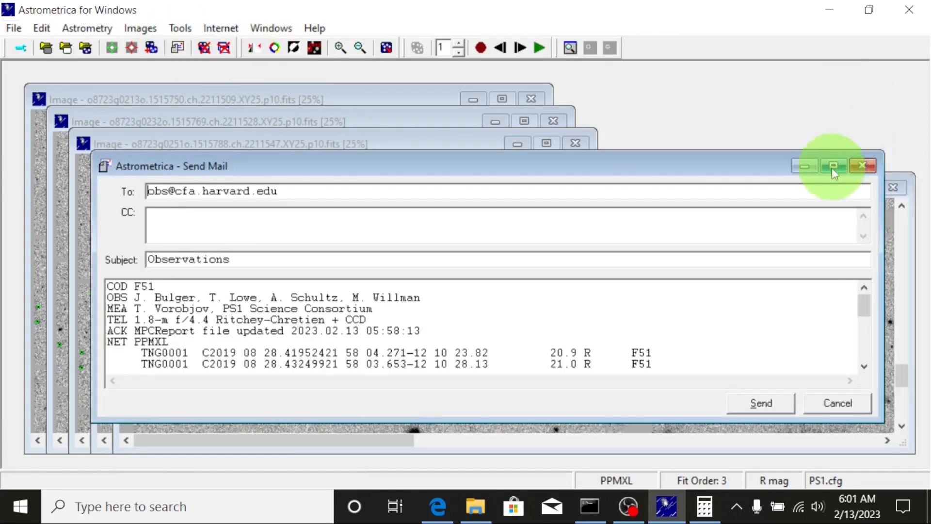
left_click(833, 166)
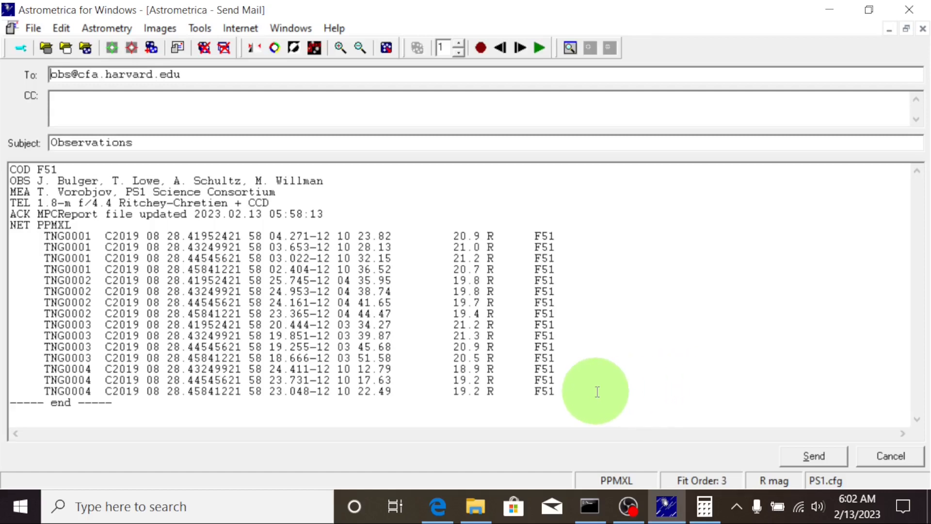
left_click_drag(597, 392, 108, 224)
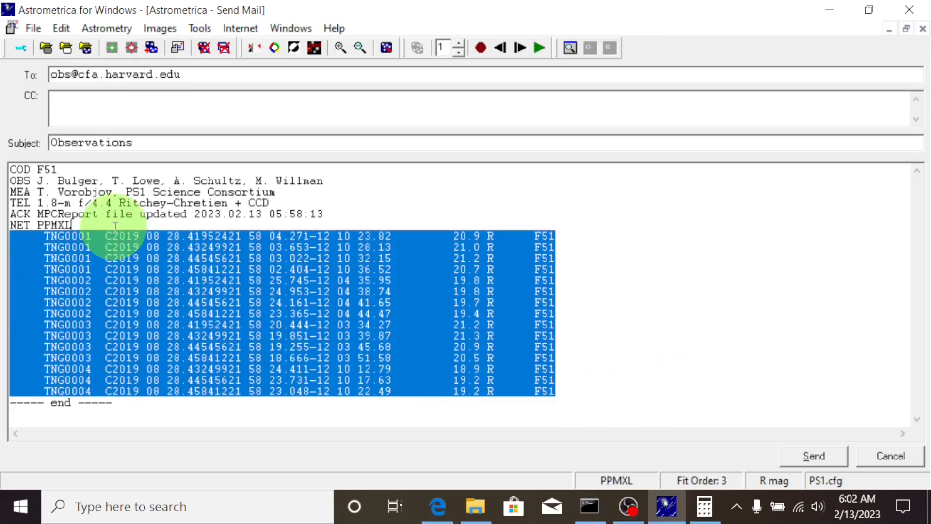
left_click(148, 414)
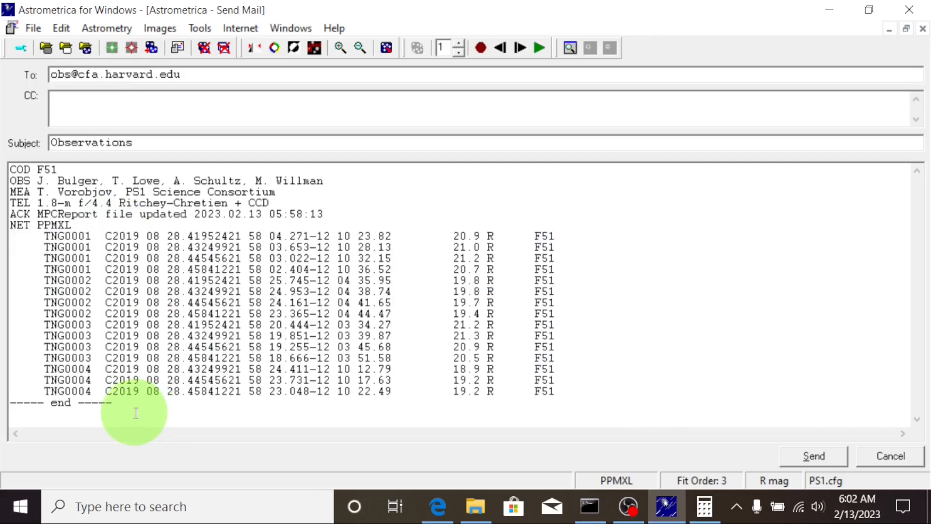
left_click_drag(137, 413, 6, 167)
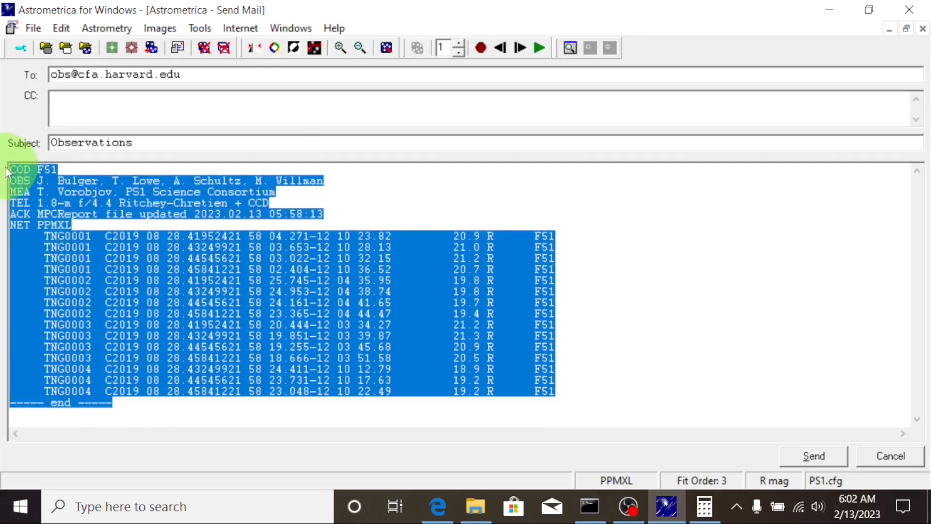
right_click(35, 178)
left_click(84, 234)
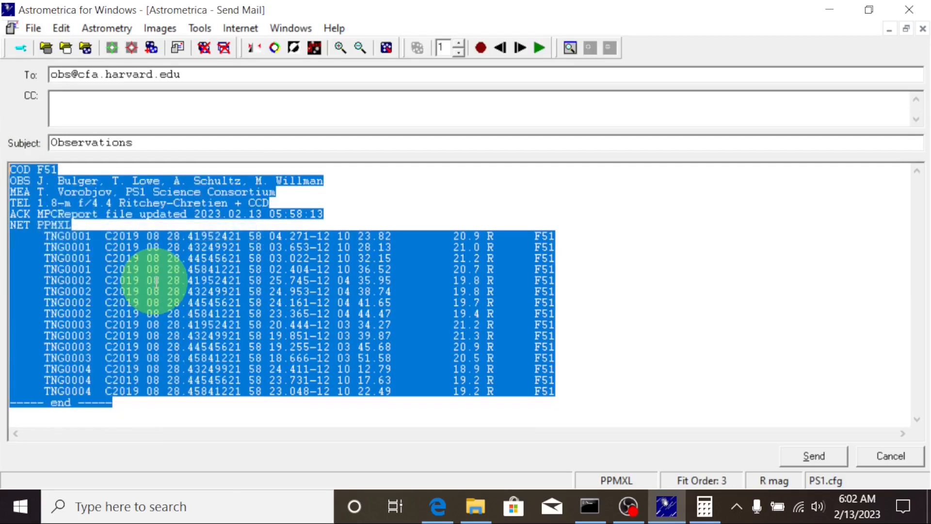
Step: Switch to a new Notepad document, paste the copied MPC report, and insert a blank line above COD F51
key("super")
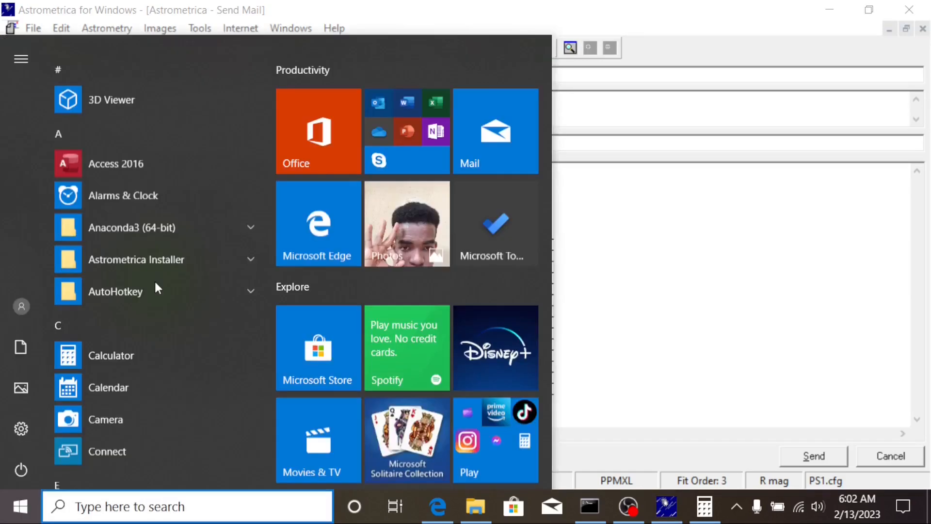
type("NOT")
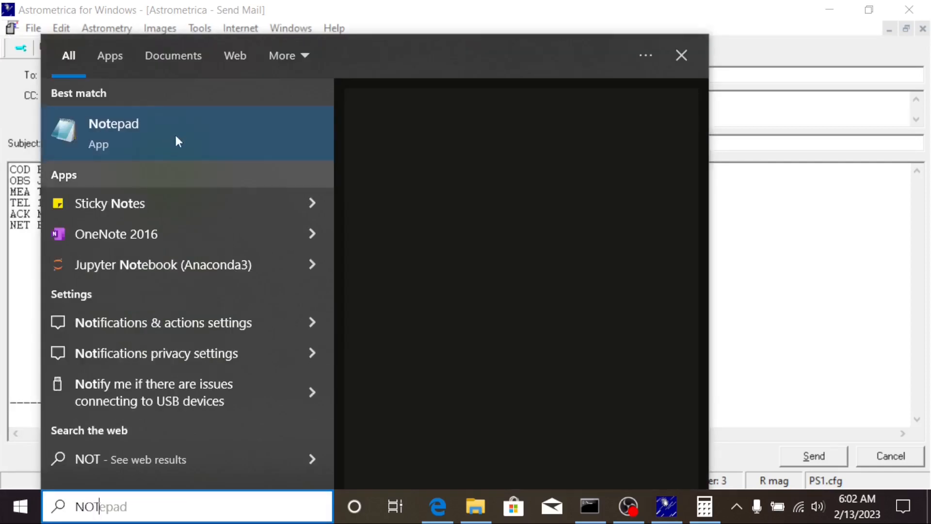
left_click(191, 127)
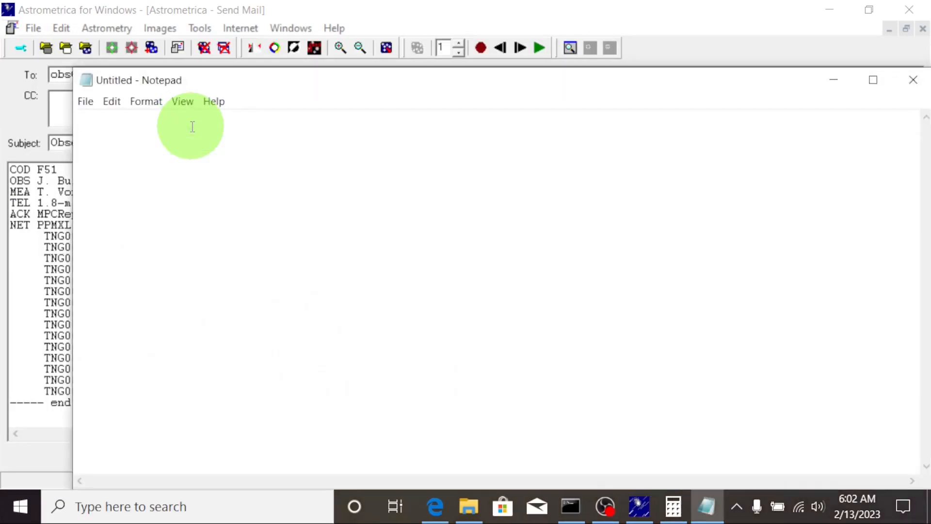
key("ctrl+v")
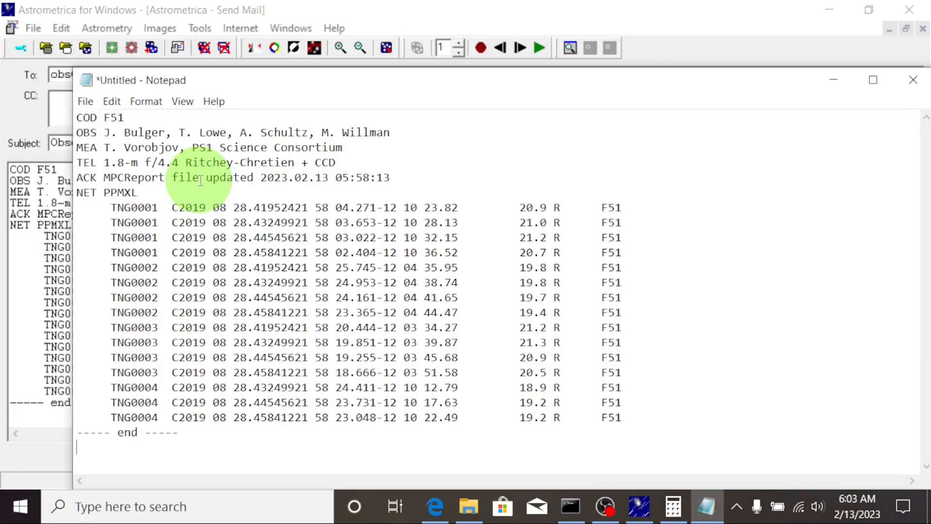
left_click(78, 118)
key("Return")
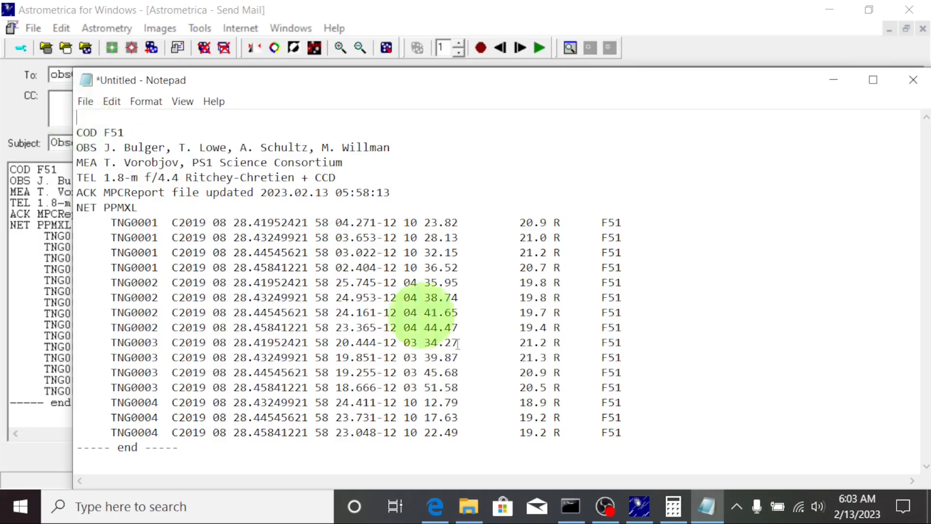
Step: Copy the name of the folder PRACTICE ps1-20190828_1_XY25_p10 from Practice Image Sets in File Explorer, and return to the Notepad document
mouse_move(466, 515)
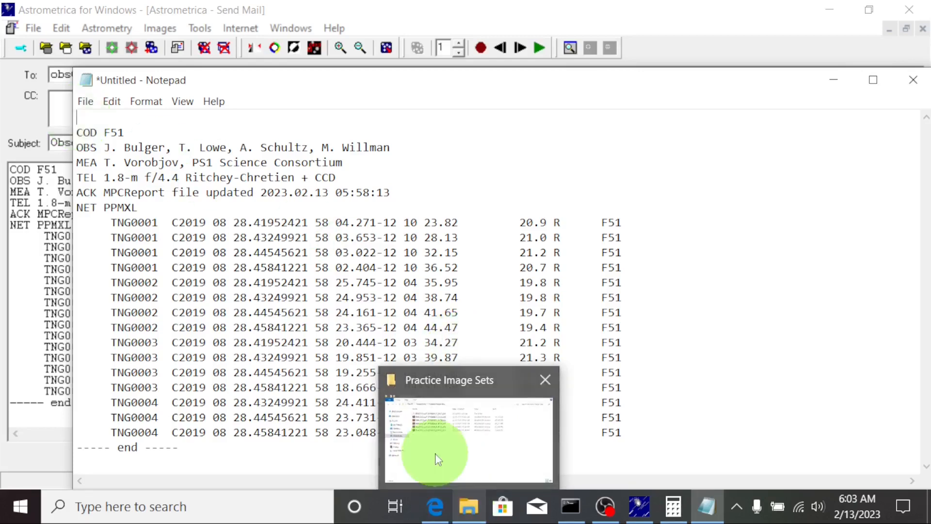
left_click(433, 453)
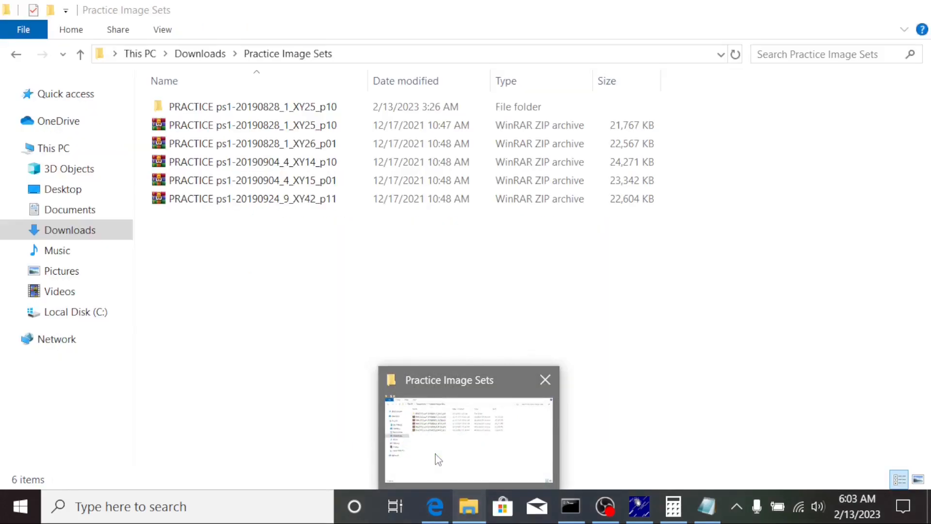
left_click(275, 109)
right_click(275, 112)
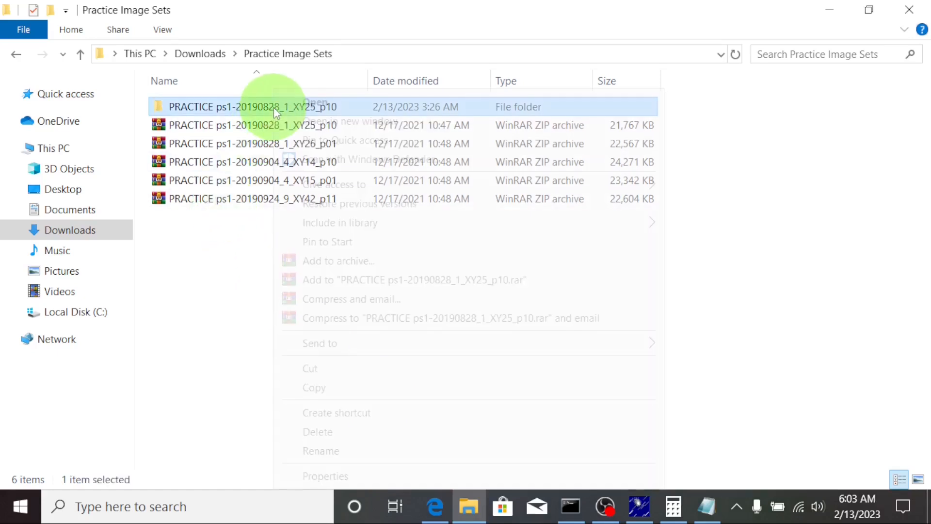
left_click(321, 450)
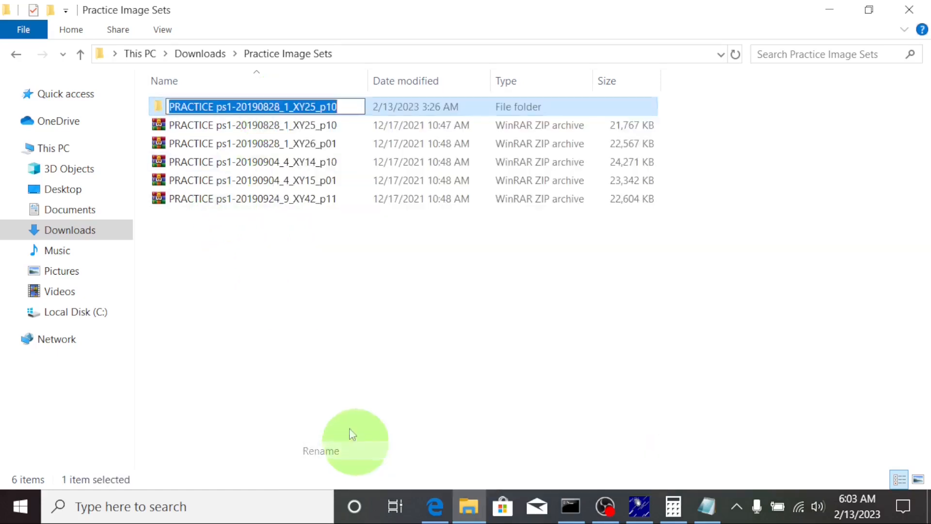
right_click(276, 107)
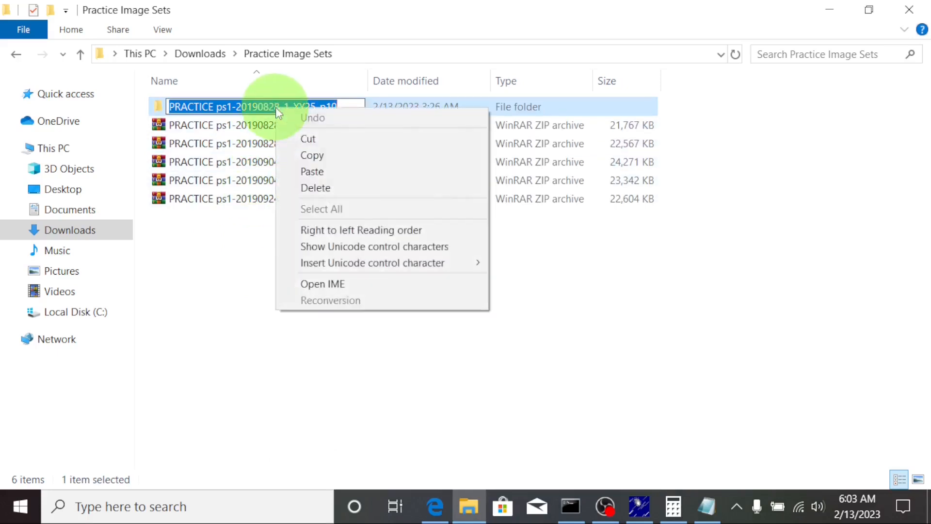
left_click(310, 153)
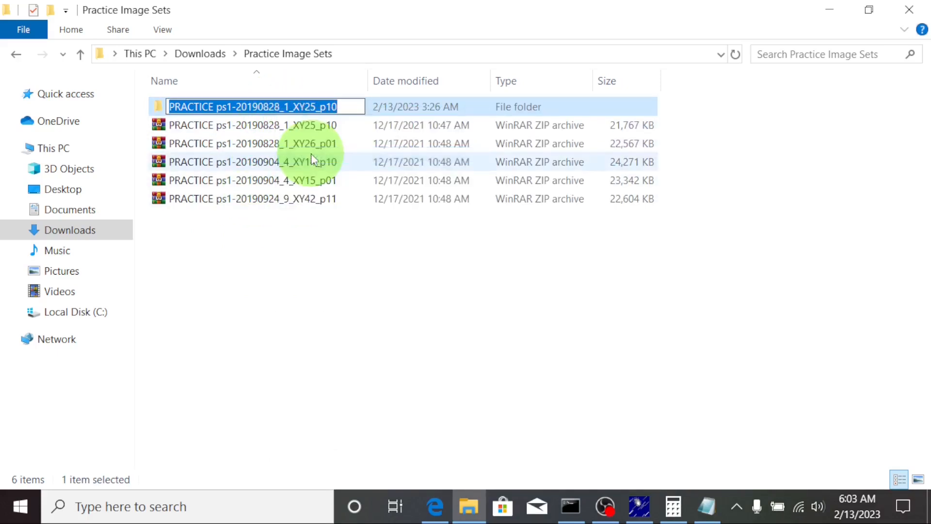
key("Return")
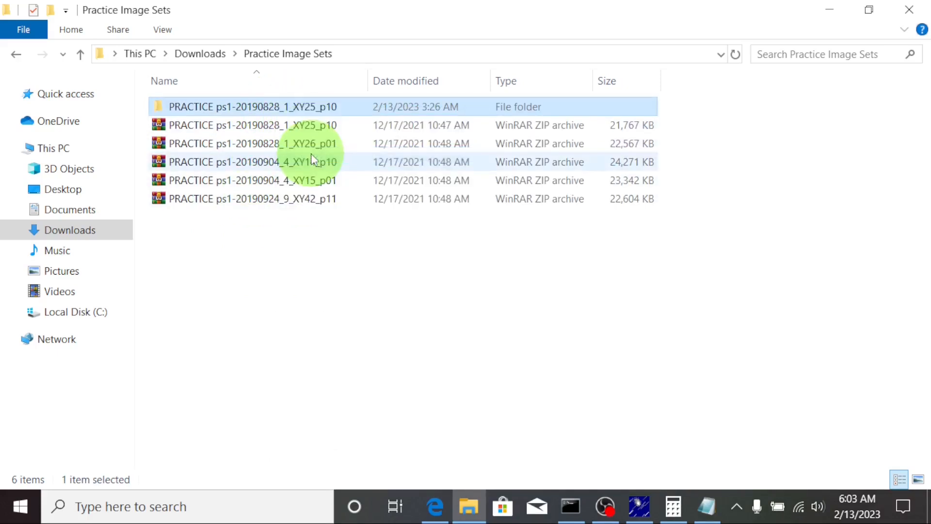
left_click(707, 509)
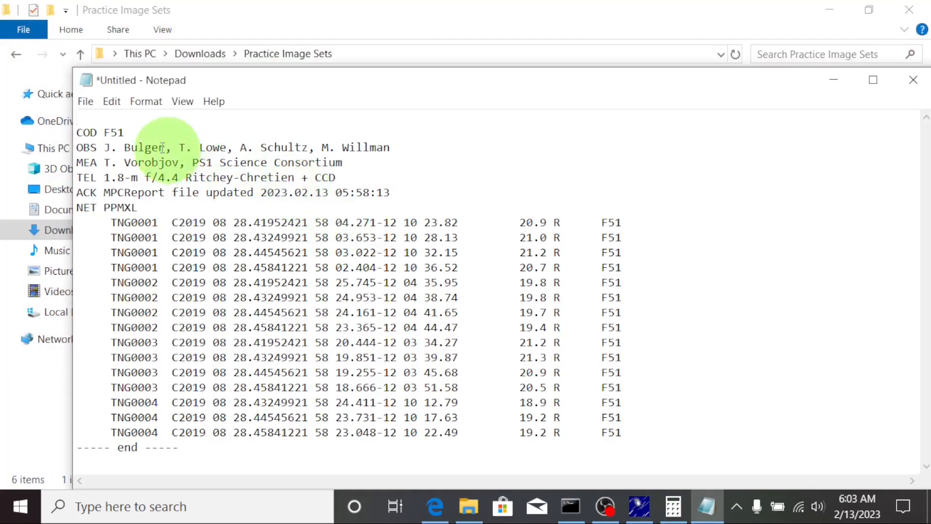
Step: Paste the copied image-set name PRACTICE ps1-20190828_1_XY25_p10 above the COD F51 line and add an empty line after the end line
right_click(111, 117)
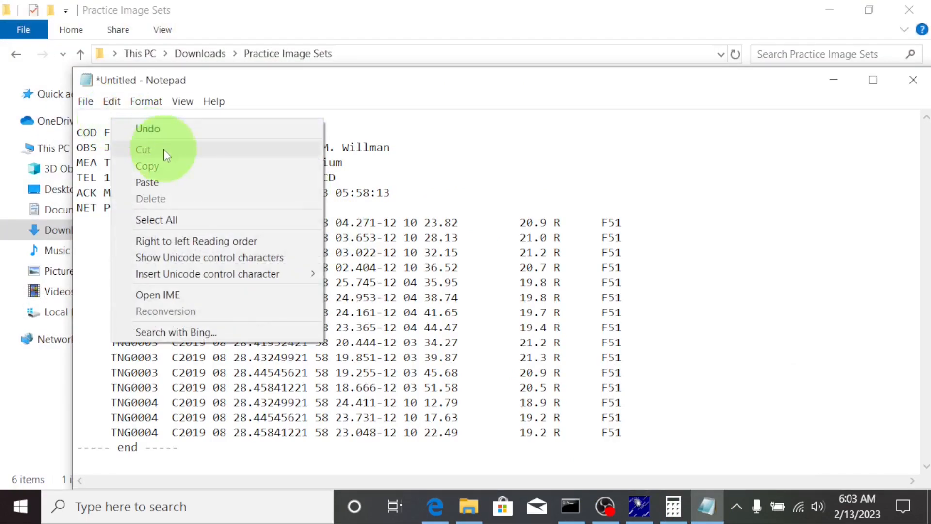
left_click(166, 182)
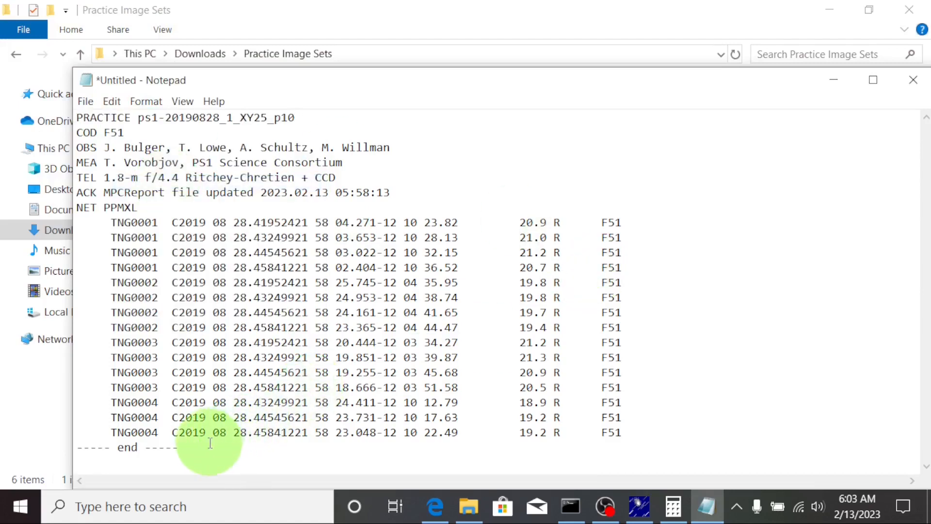
key("Return")
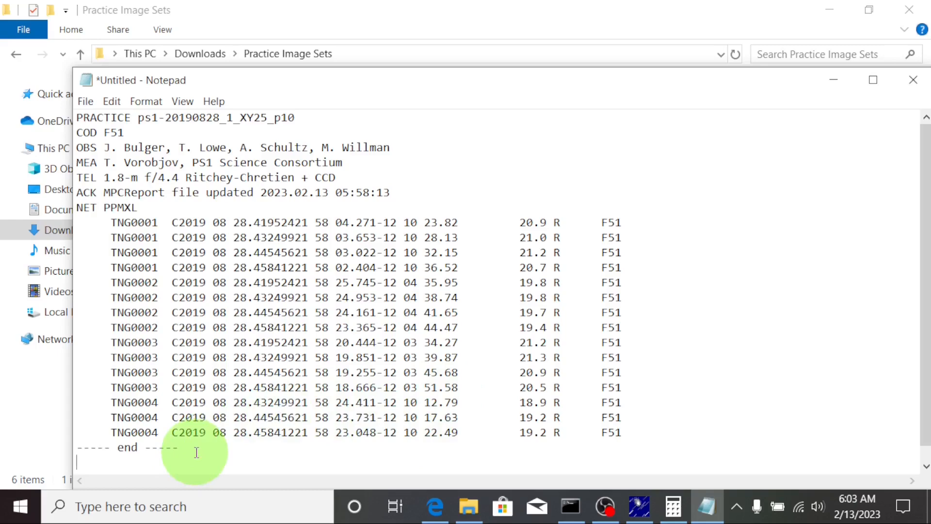
left_click_drag(196, 452, 125, 237)
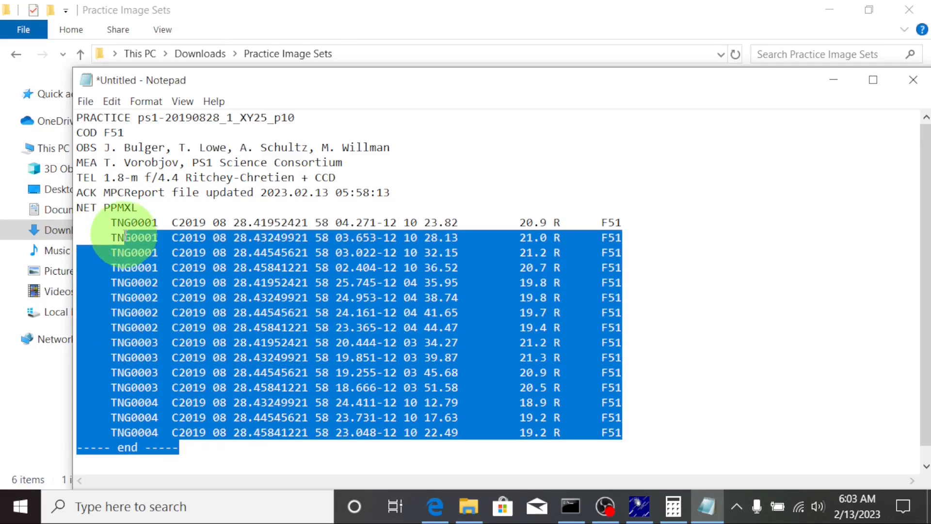
left_click(125, 237)
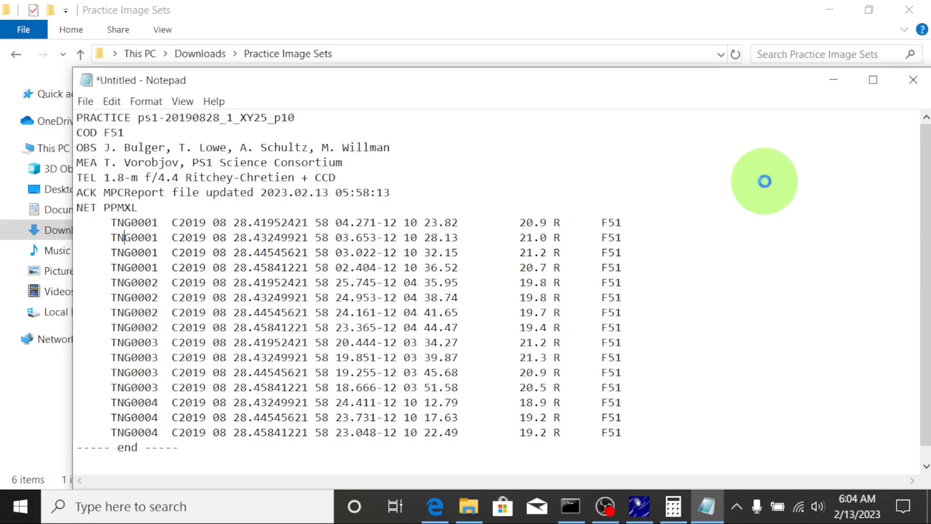
Step: Save the report in Documents as a text file named IASC TRAINING REPORT
key("ctrl+s")
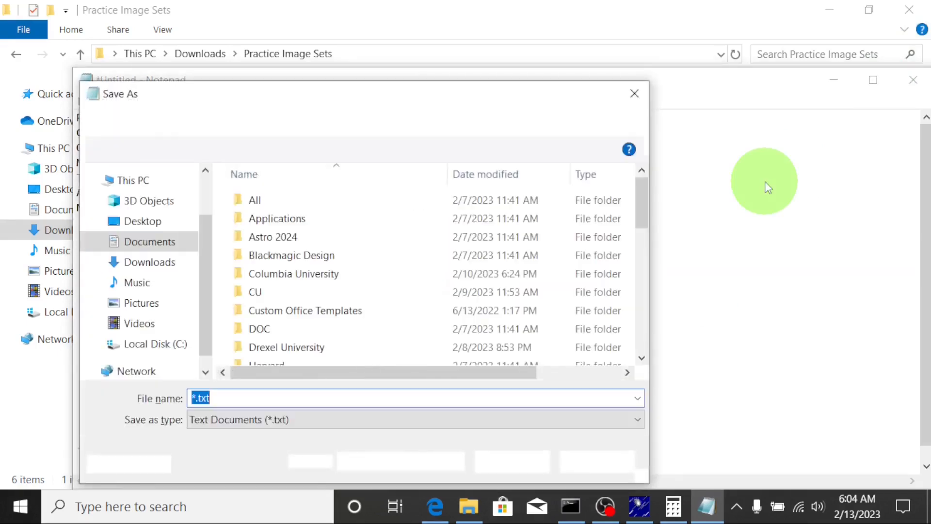
key("BackSpace")
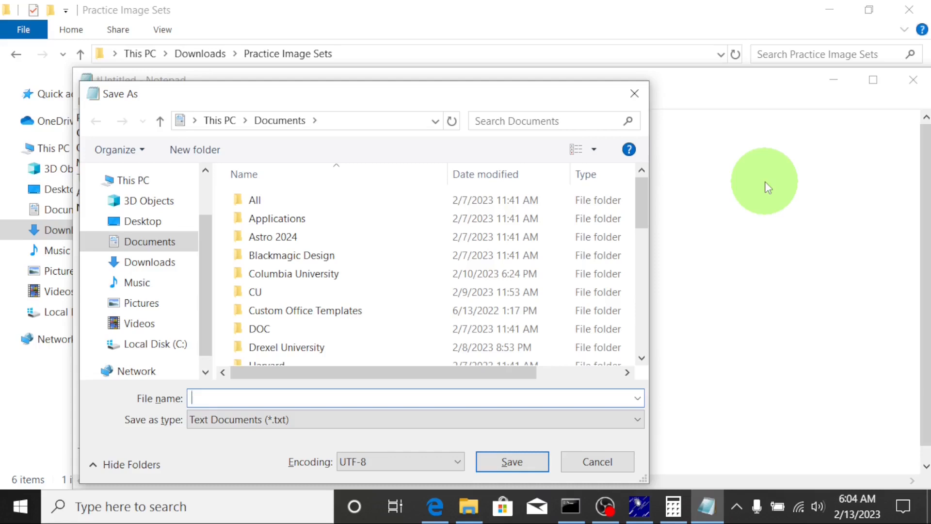
type("i")
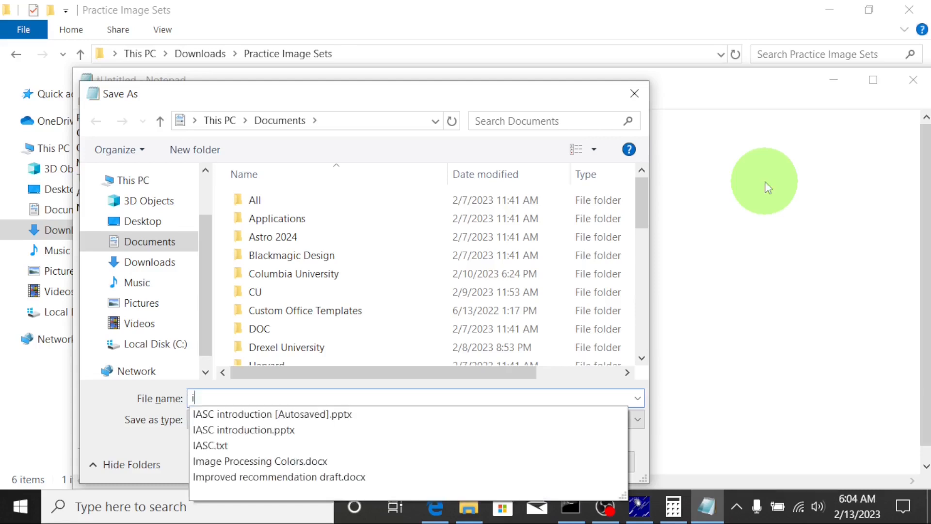
key("BackSpace")
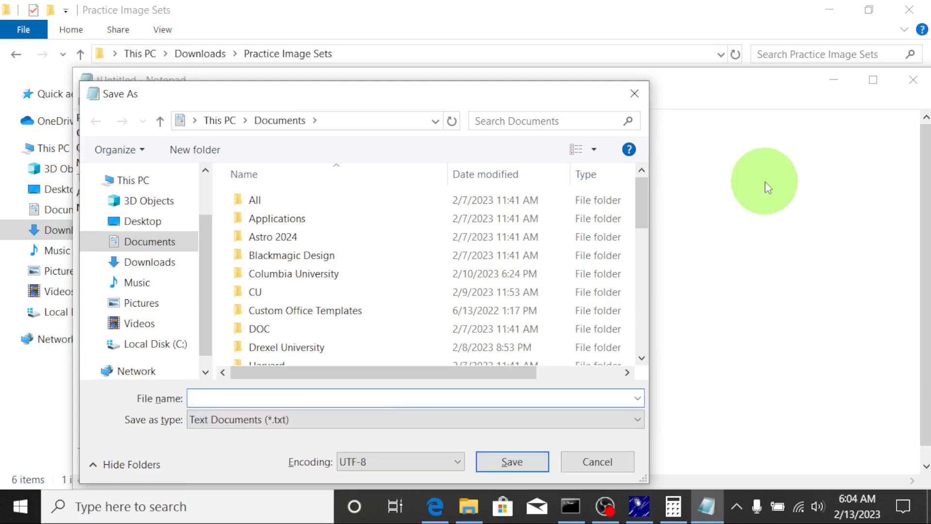
type("TRAINING")
key("Home")
type("IASC")
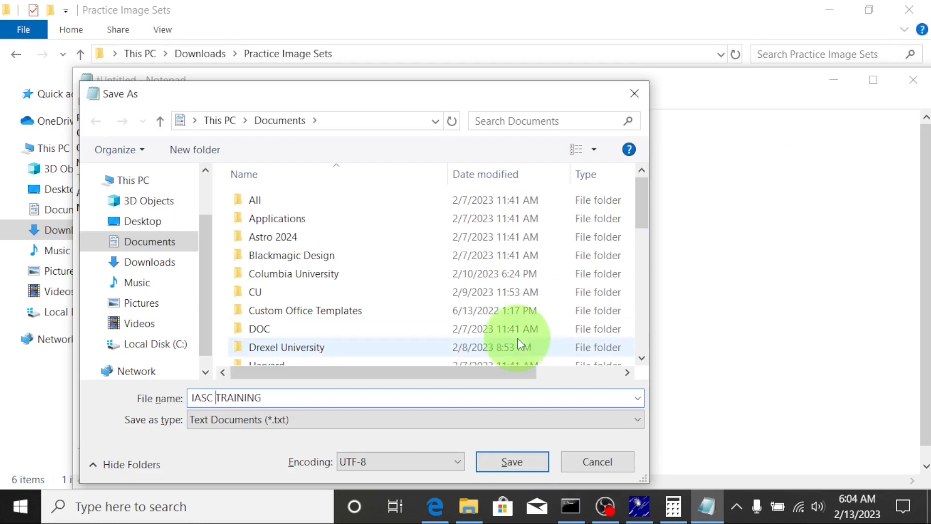
left_click(320, 398)
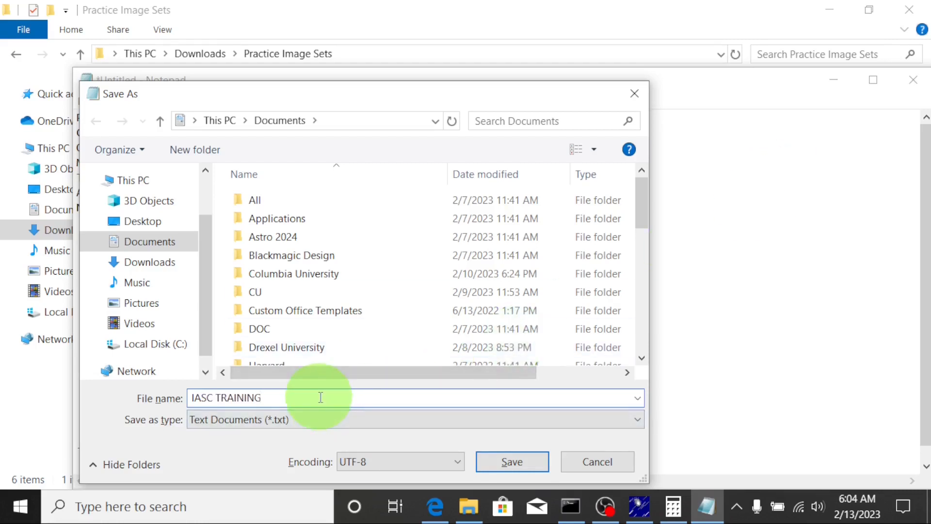
type("REPORT")
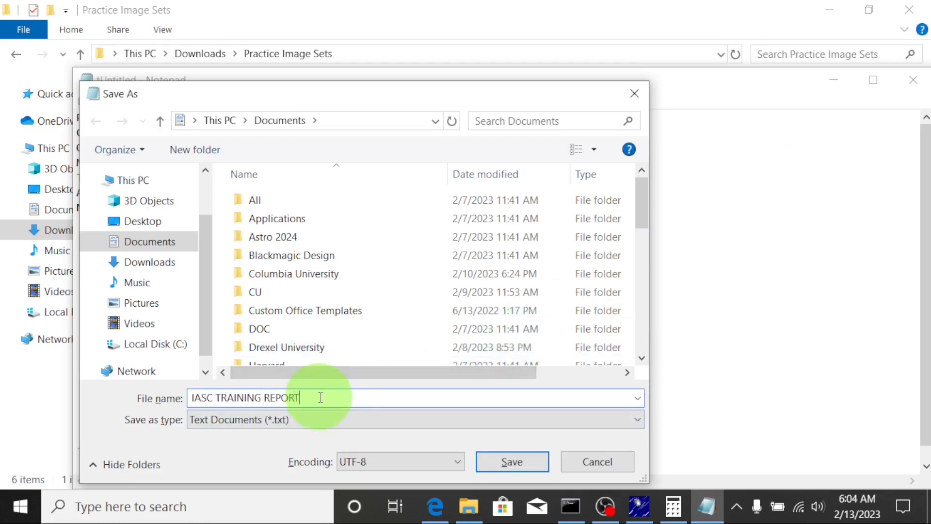
left_click(514, 462)
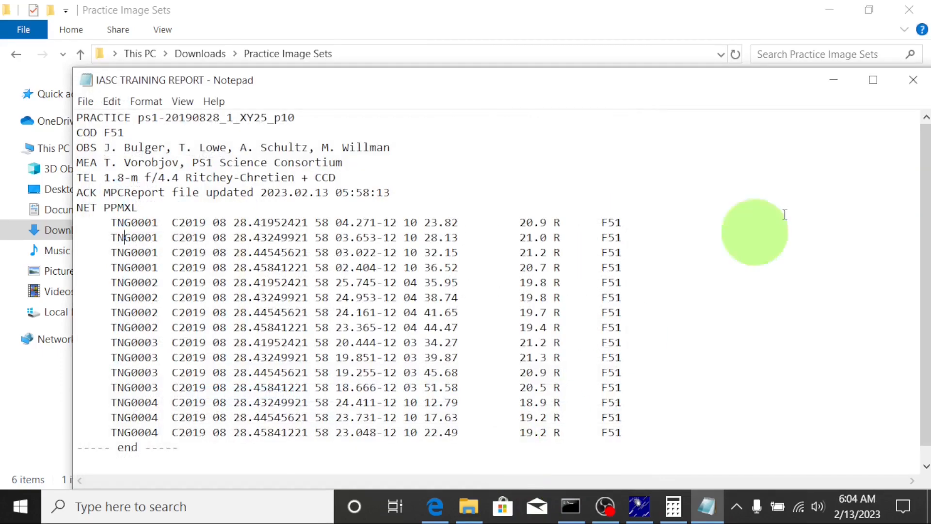
Step: Minimize Notepad and File Explorer to return to Astrometrica, and cancel the Send Mail form without sending the observations
left_click(834, 81)
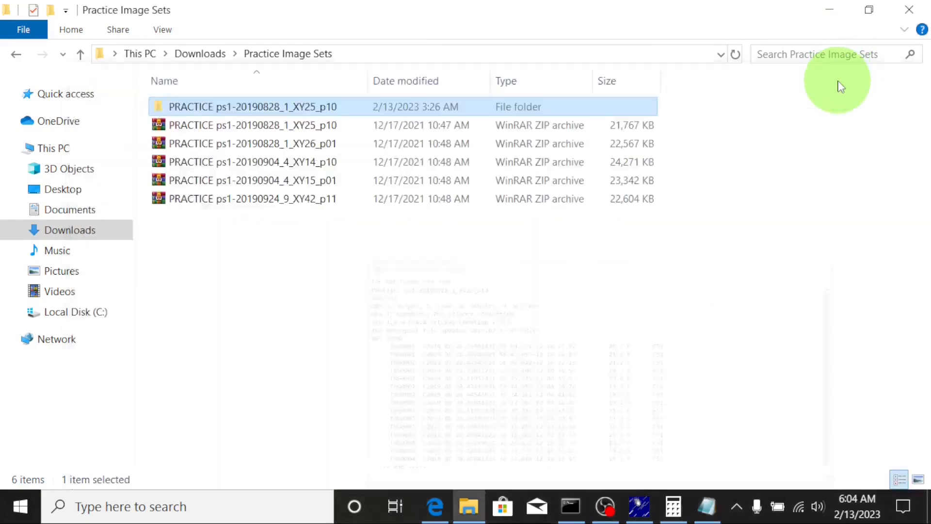
left_click(842, 7)
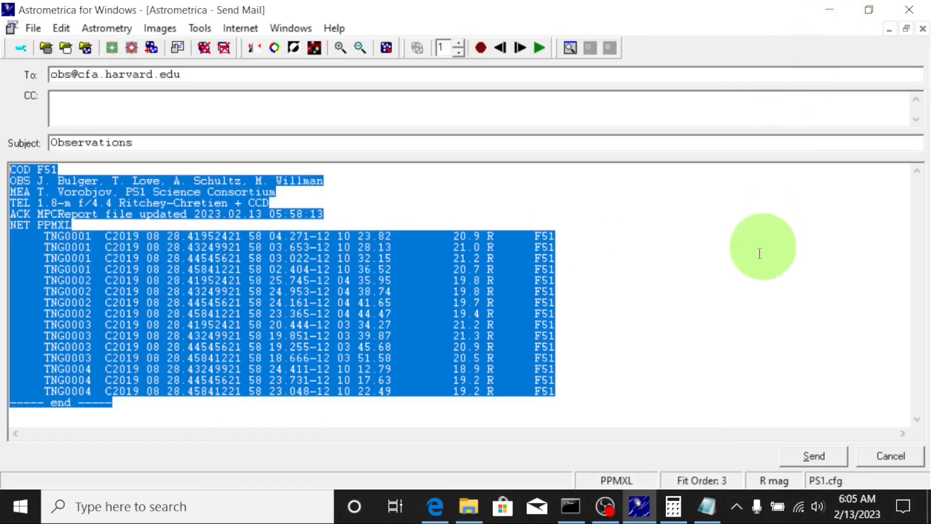
left_click(727, 319)
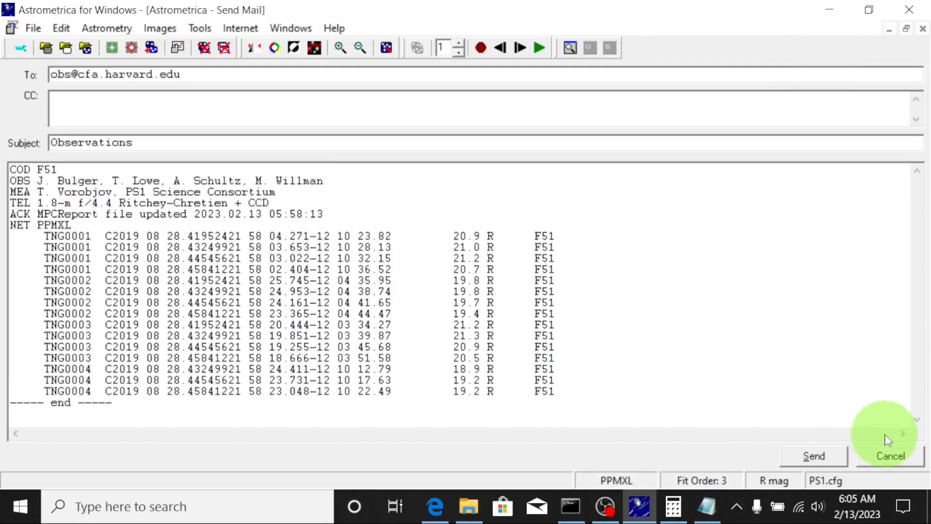
left_click(888, 457)
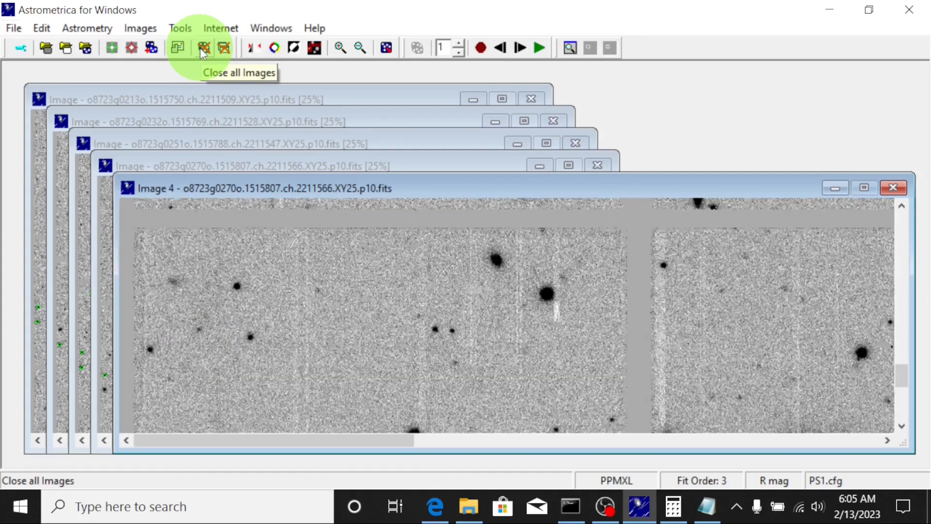
Step: Close all loaded images and reset the MPCReport.txt, PhotReport.txt and Astrometrica.log files
left_click(201, 48)
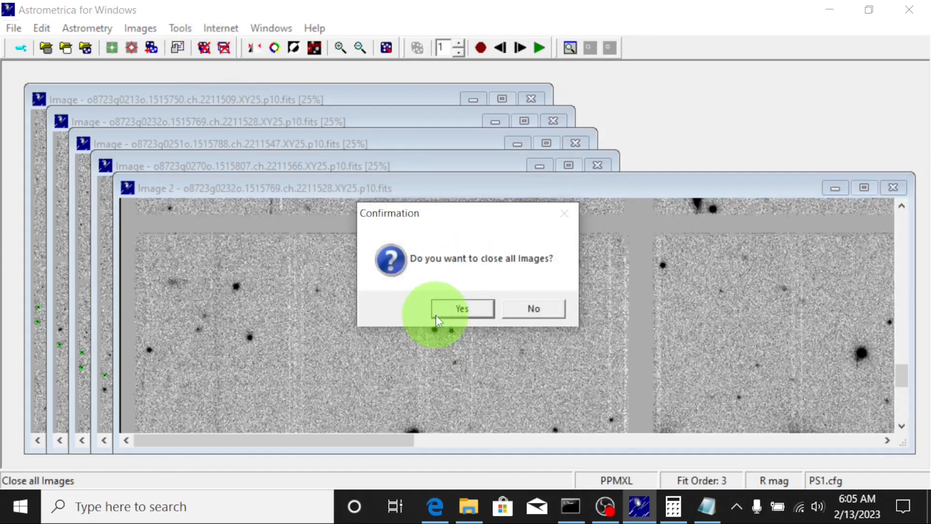
left_click(458, 313)
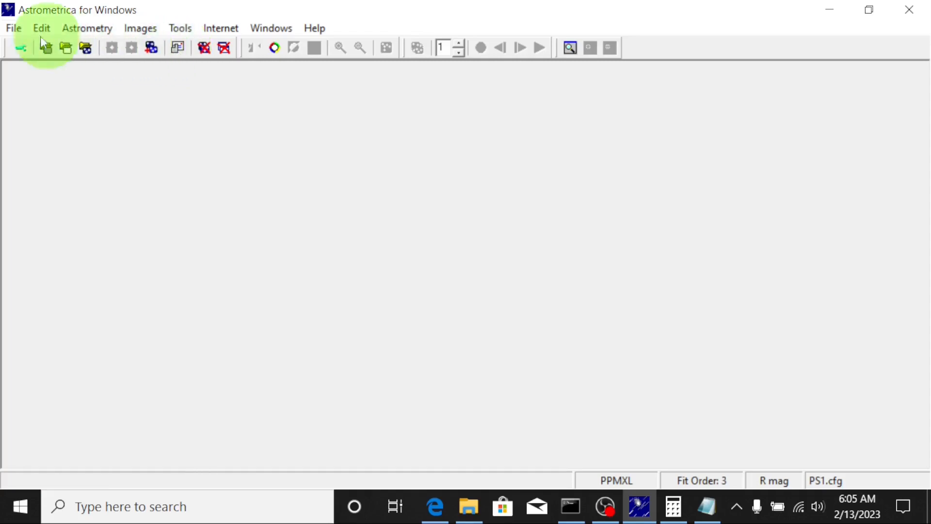
left_click(8, 27)
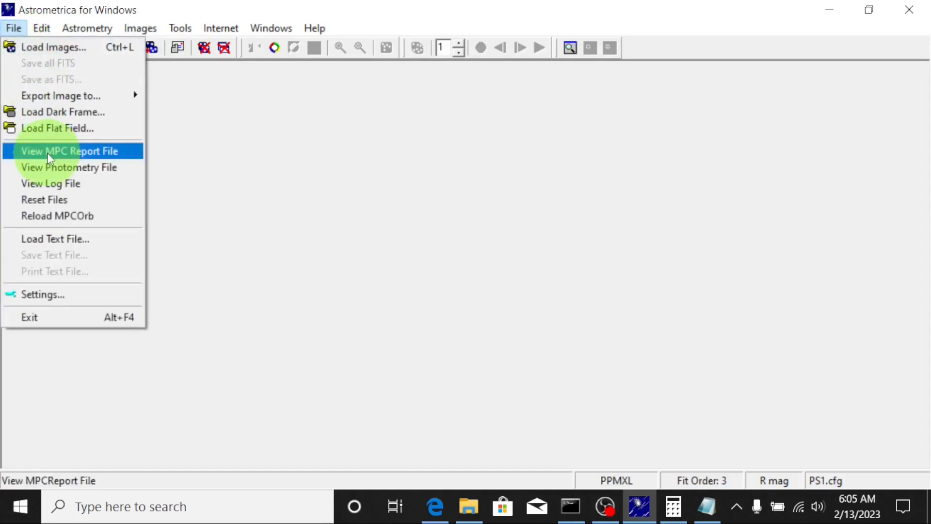
left_click(71, 198)
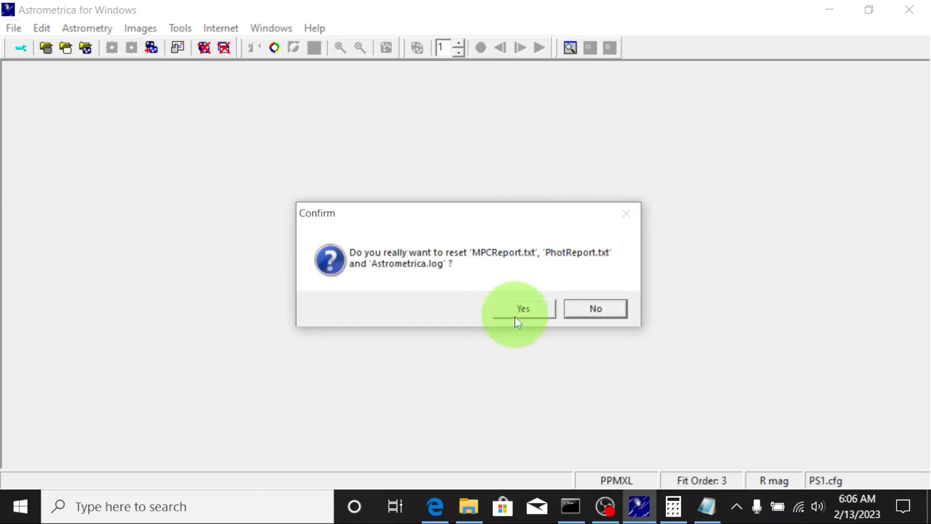
left_click(528, 306)
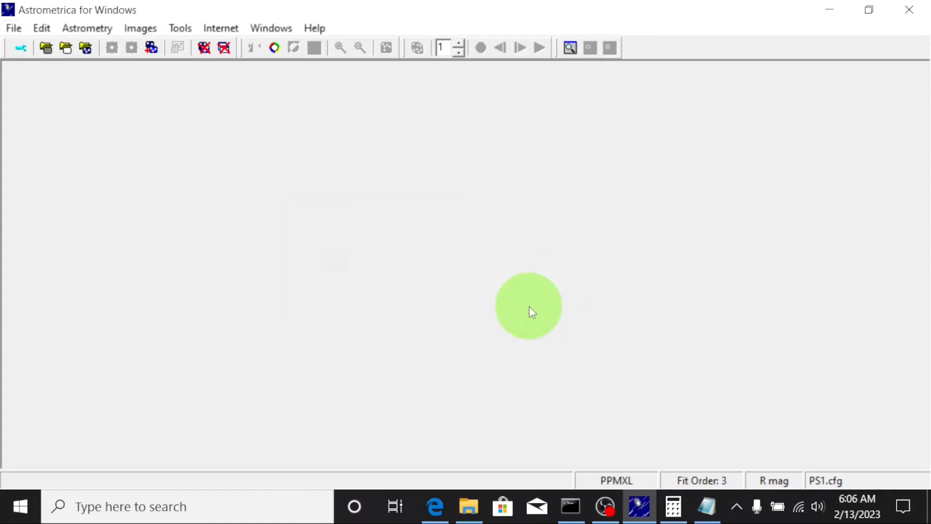